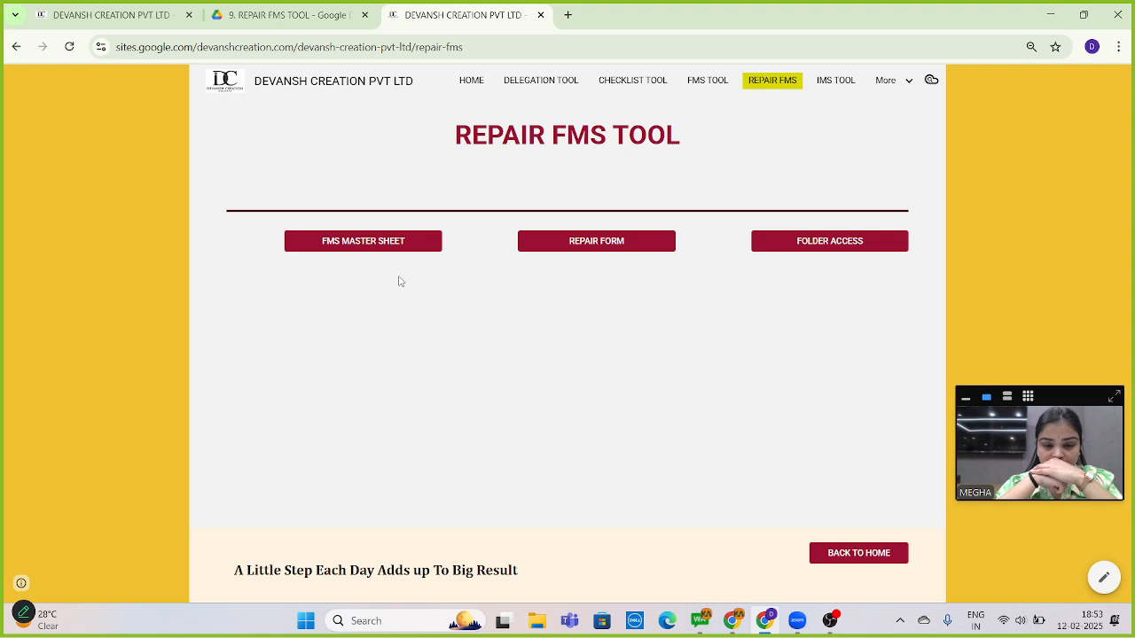
Open the FMS master sheet from the Repair FMS page and review the first repair job's timestamp, issue date and item category.
{"action": "left_click", "coordinate": [365, 241]}
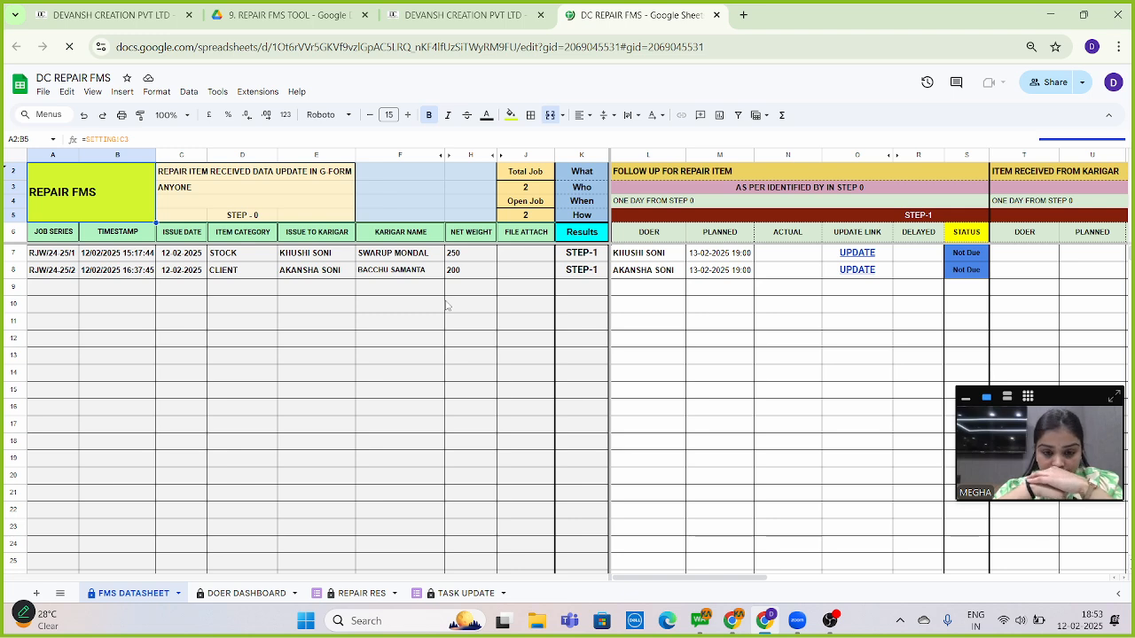
{"action": "key", "text": "Down"}
{"action": "key", "text": "Down"}
{"action": "key", "text": "Down"}
{"action": "key", "text": "Down"}
{"action": "key", "text": "Up"}
{"action": "key", "text": "Up"}
{"action": "key", "text": "Right"}
{"action": "key", "text": "Right"}
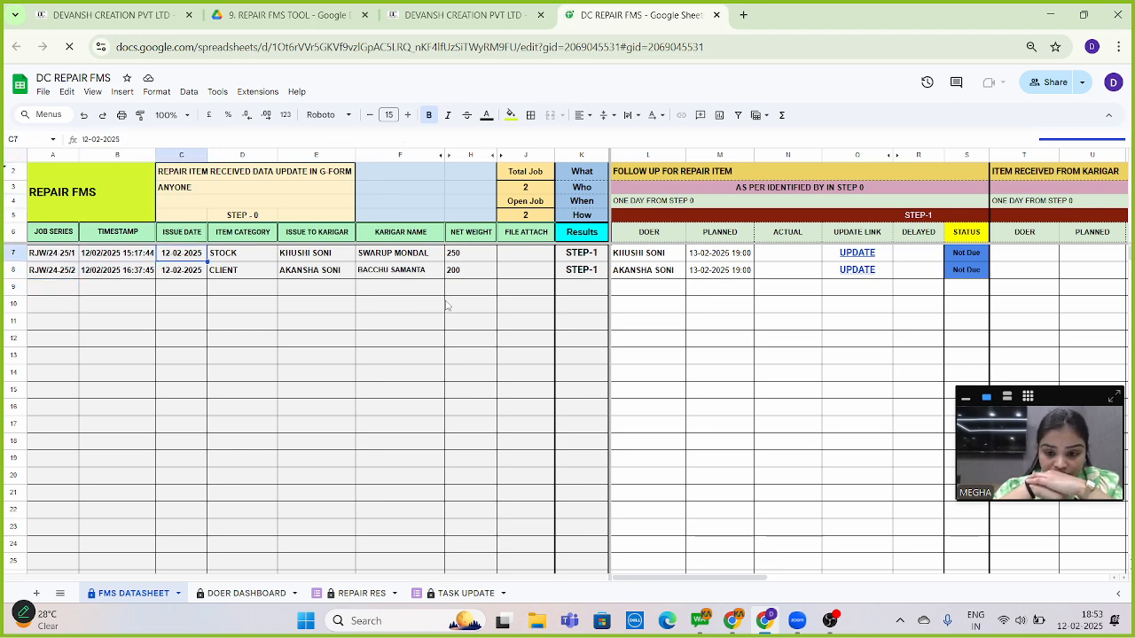
{"action": "key", "text": "Right"}
{"action": "key", "text": "Left"}
{"action": "key", "text": "Left"}
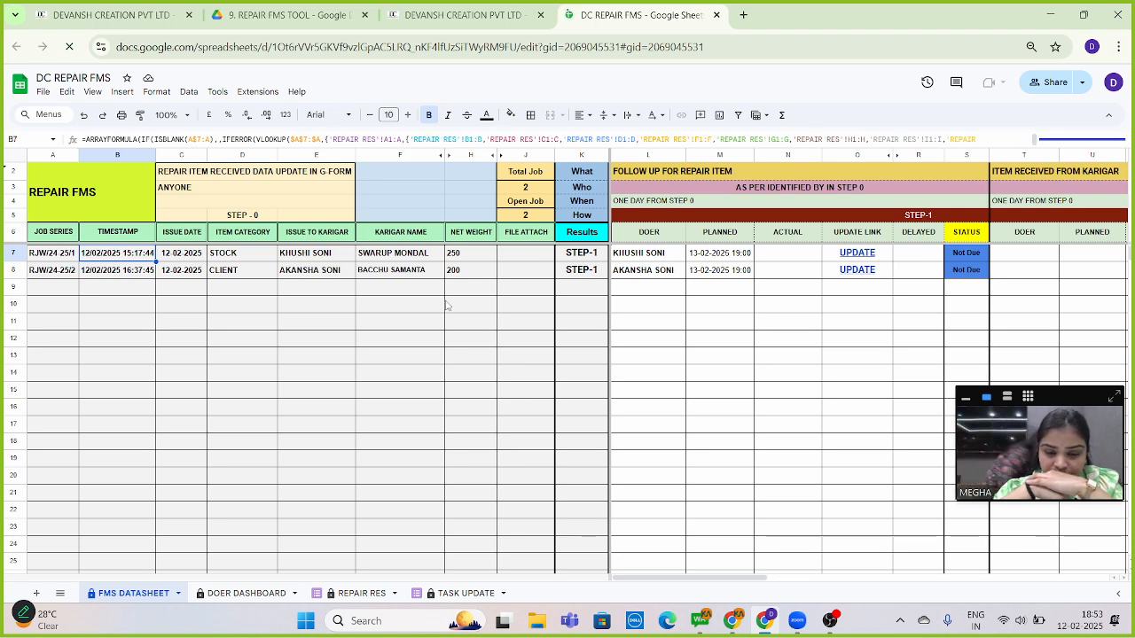
Review the second repair job's entries from job series through karigar name to file attachment.
{"action": "key", "text": "Down"}
{"action": "key", "text": "Left"}
{"action": "key", "text": "Right"}
{"action": "key", "text": "Right"}
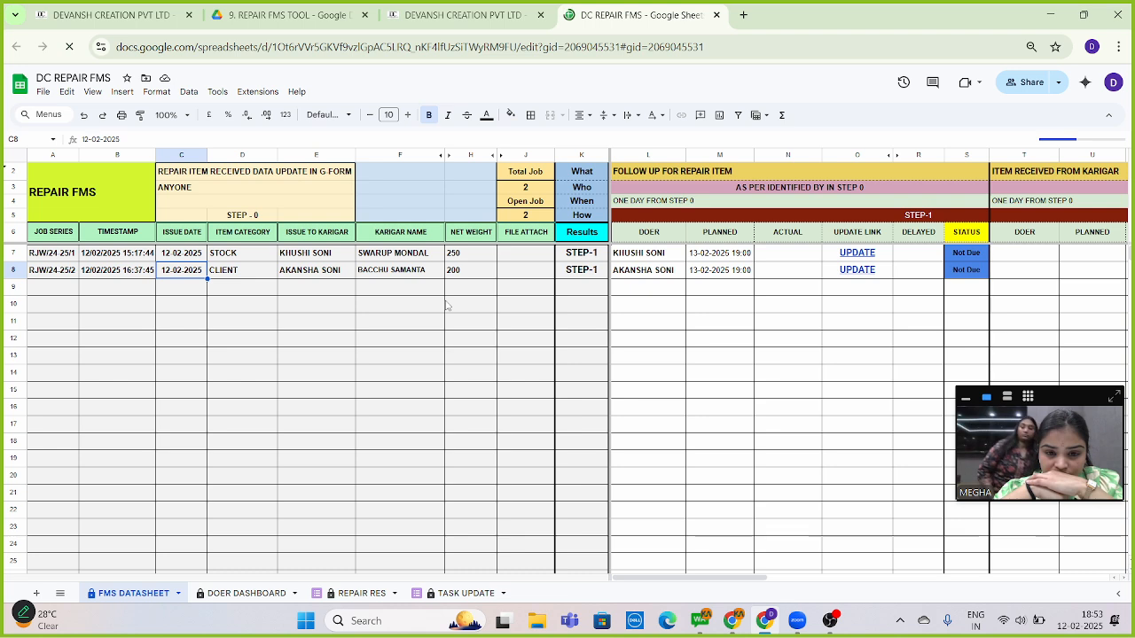
{"action": "key", "text": "Right"}
{"action": "key", "text": "Right"}
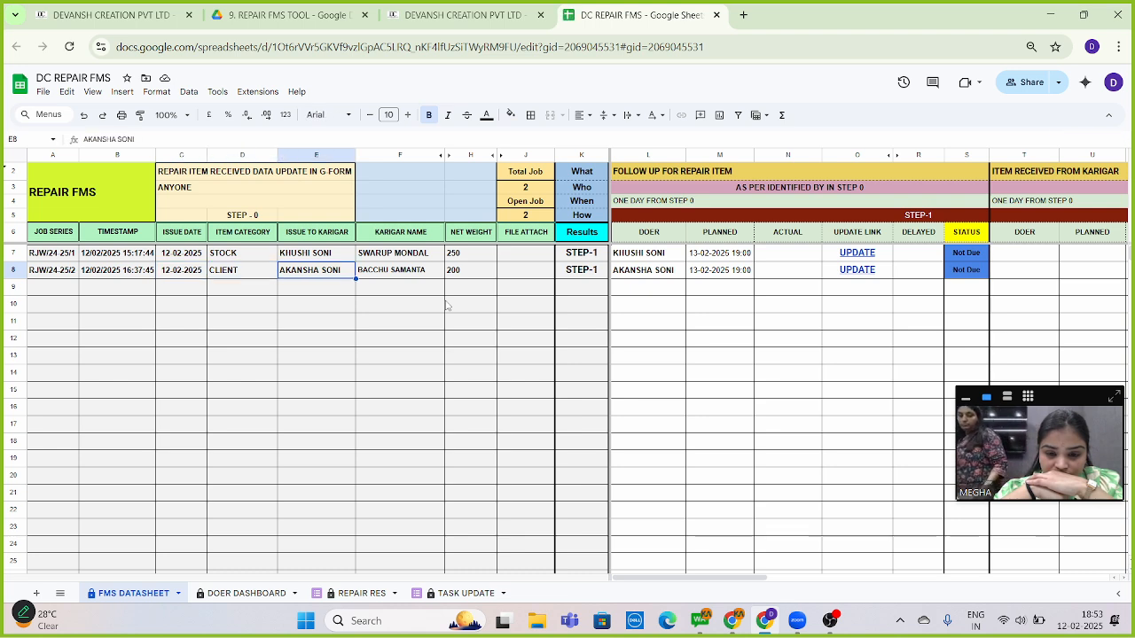
{"action": "key", "text": "Right"}
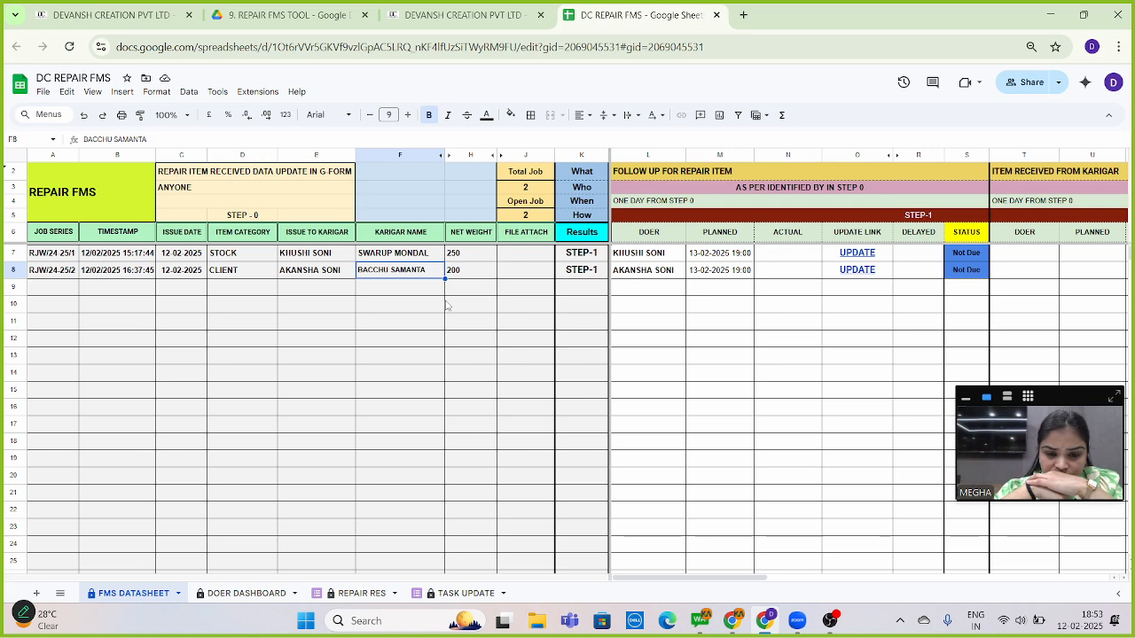
{"action": "key", "text": "Right"}
{"action": "key", "text": "Right"}
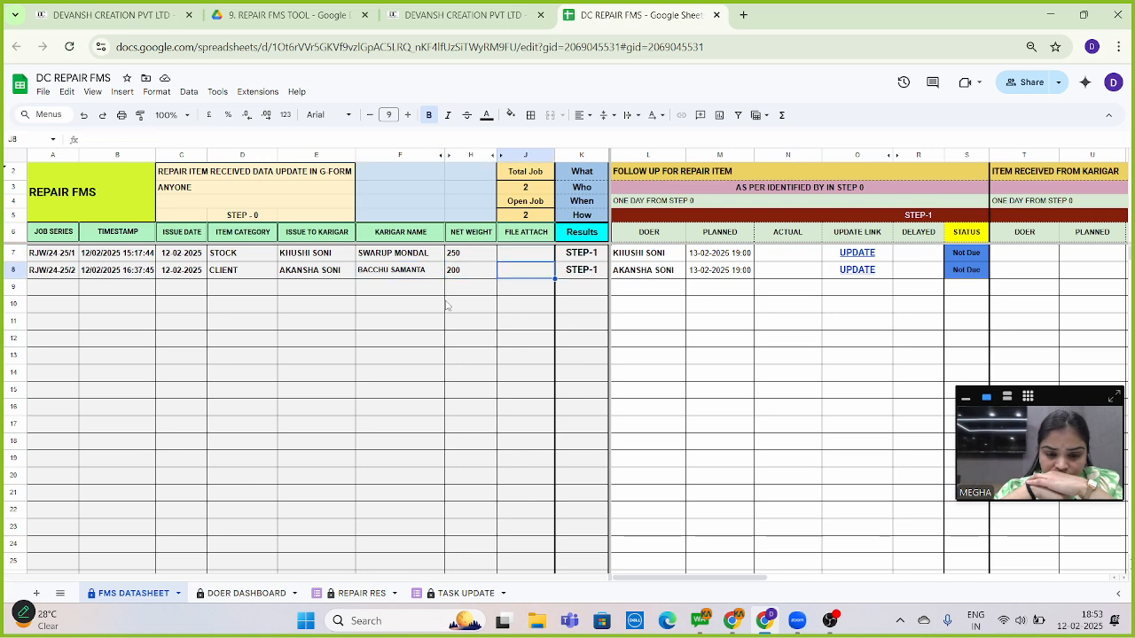
Open the repair form from the Repair FMS page and examine its questions from issue date down to file attachment.
{"action": "left_click", "coordinate": [443, 24]}
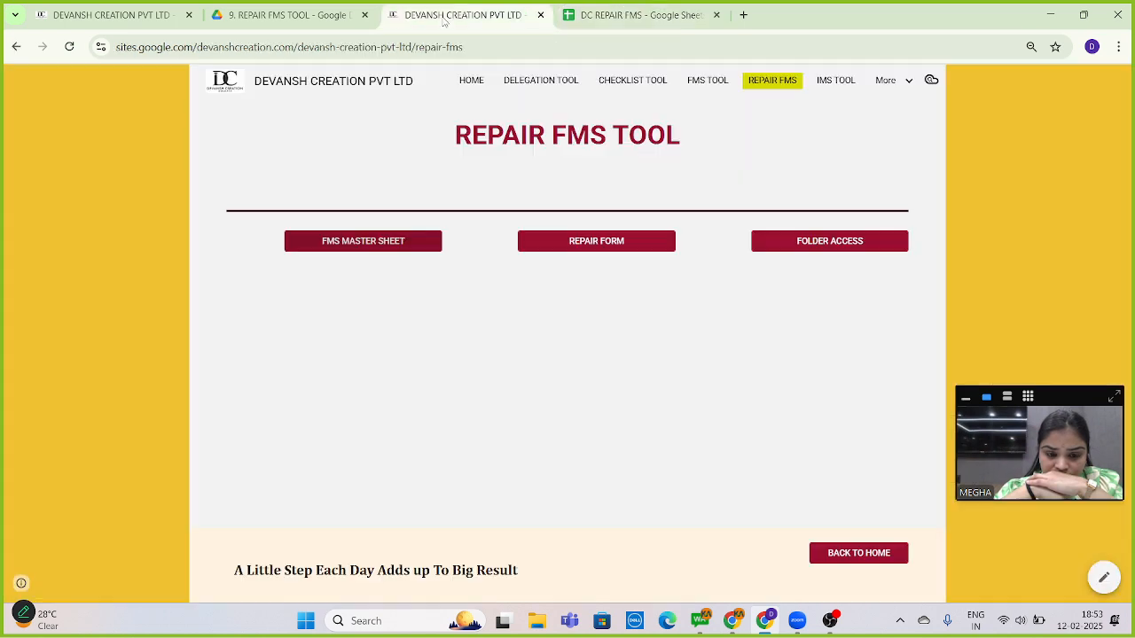
{"action": "left_click", "coordinate": [567, 249]}
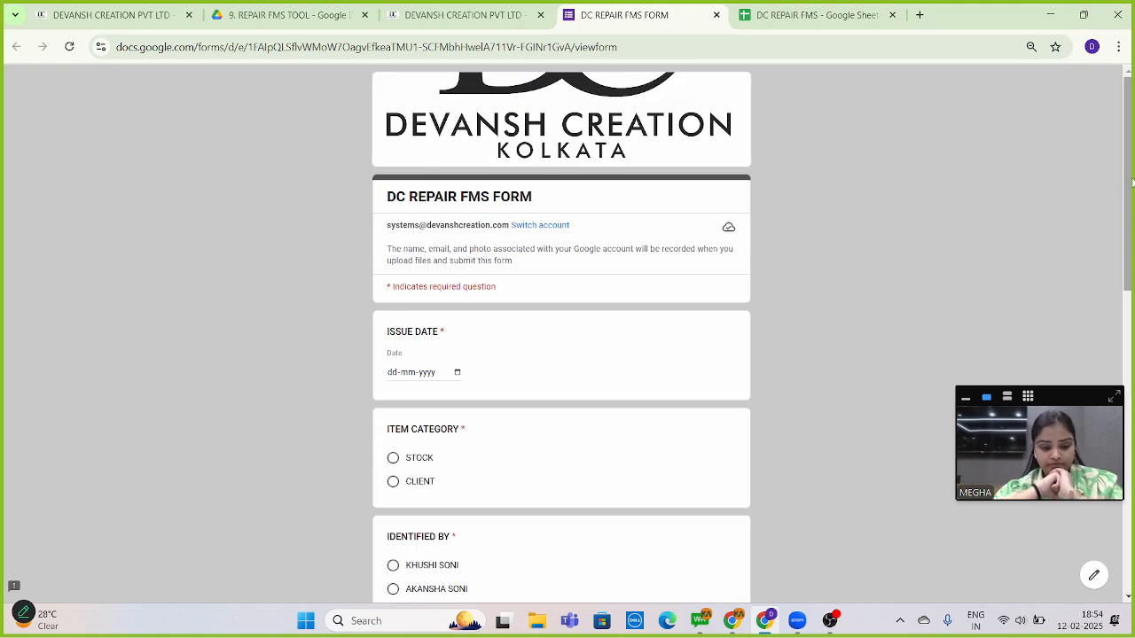
{"action": "scroll", "coordinate": [859, 222], "scroll_direction": "down", "scroll_amount": 2}
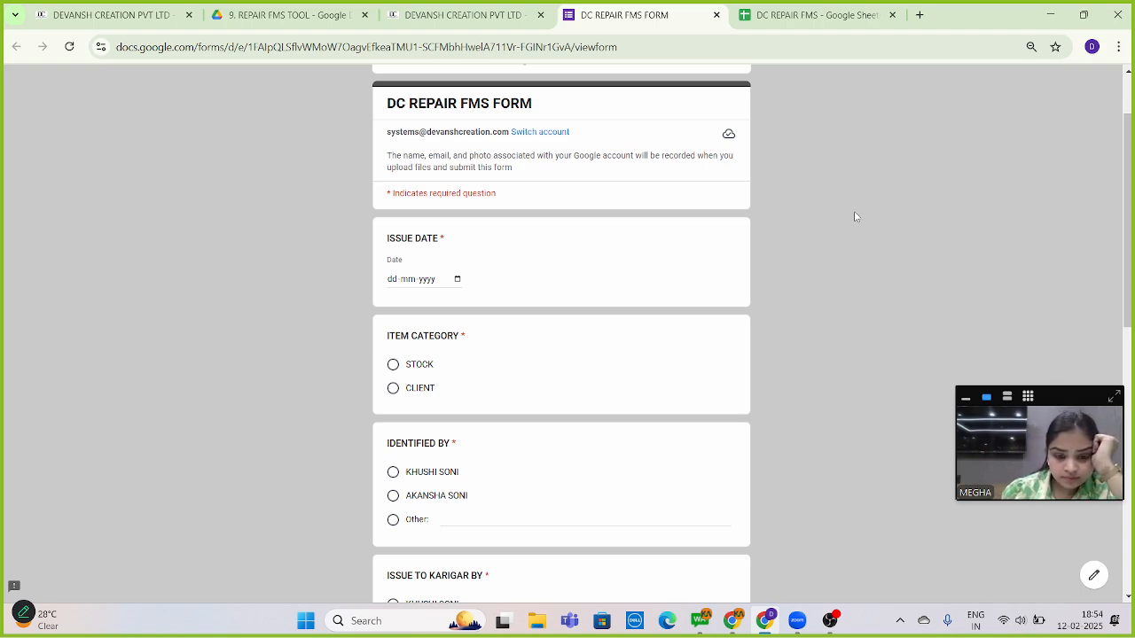
{"action": "scroll", "coordinate": [855, 217], "scroll_direction": "down", "scroll_amount": 1}
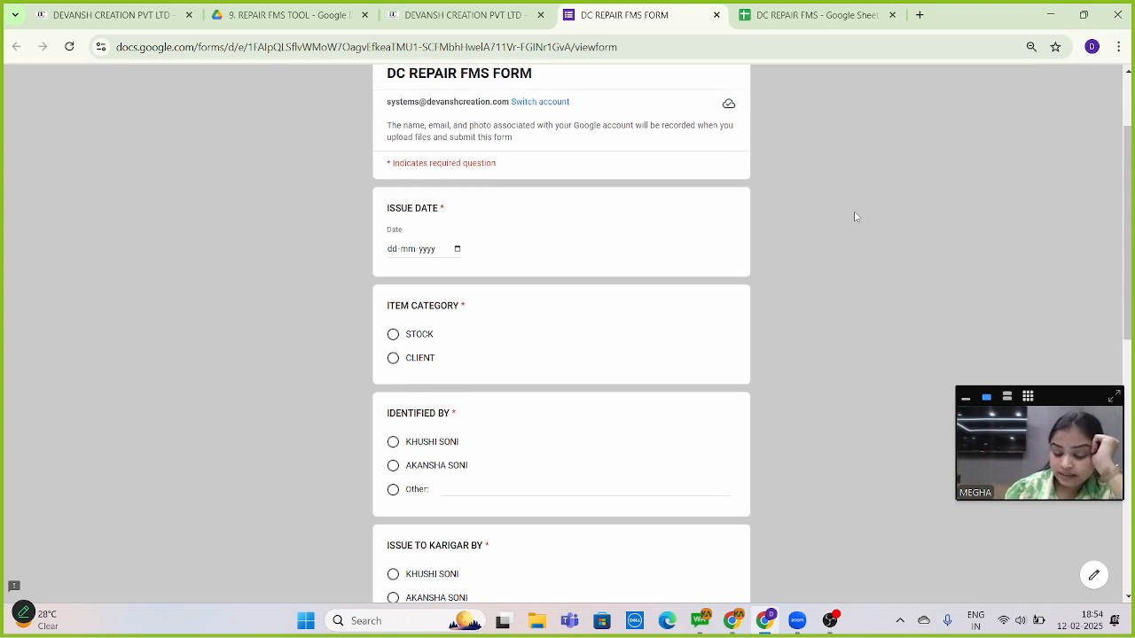
{"action": "scroll", "coordinate": [856, 217], "scroll_direction": "down", "scroll_amount": 1}
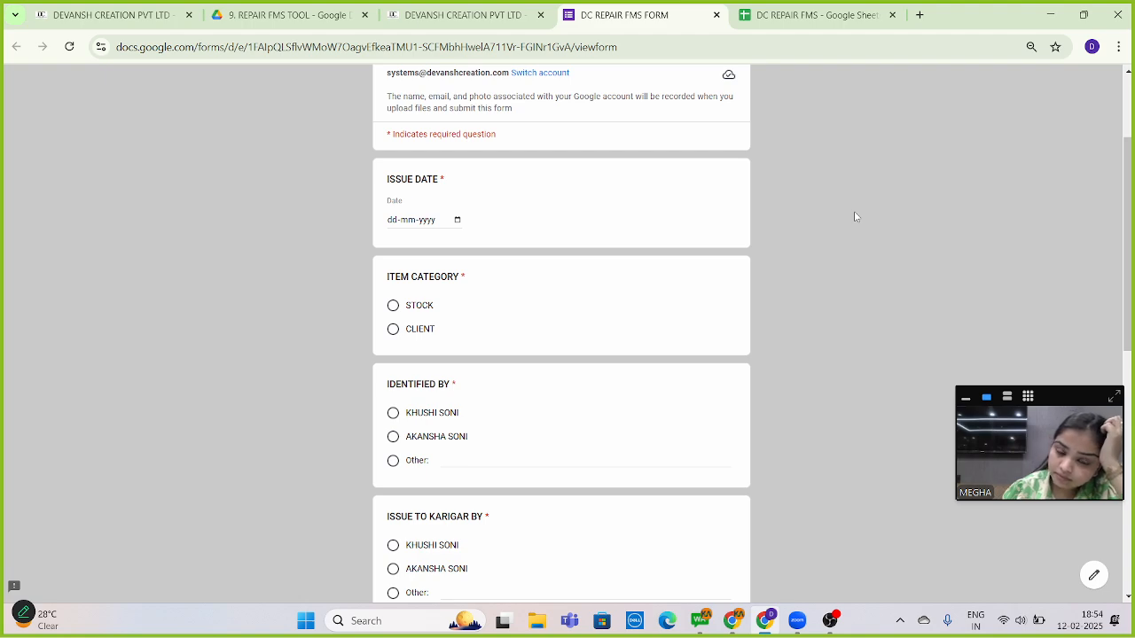
{"action": "scroll", "coordinate": [855, 216], "scroll_direction": "down", "scroll_amount": 2}
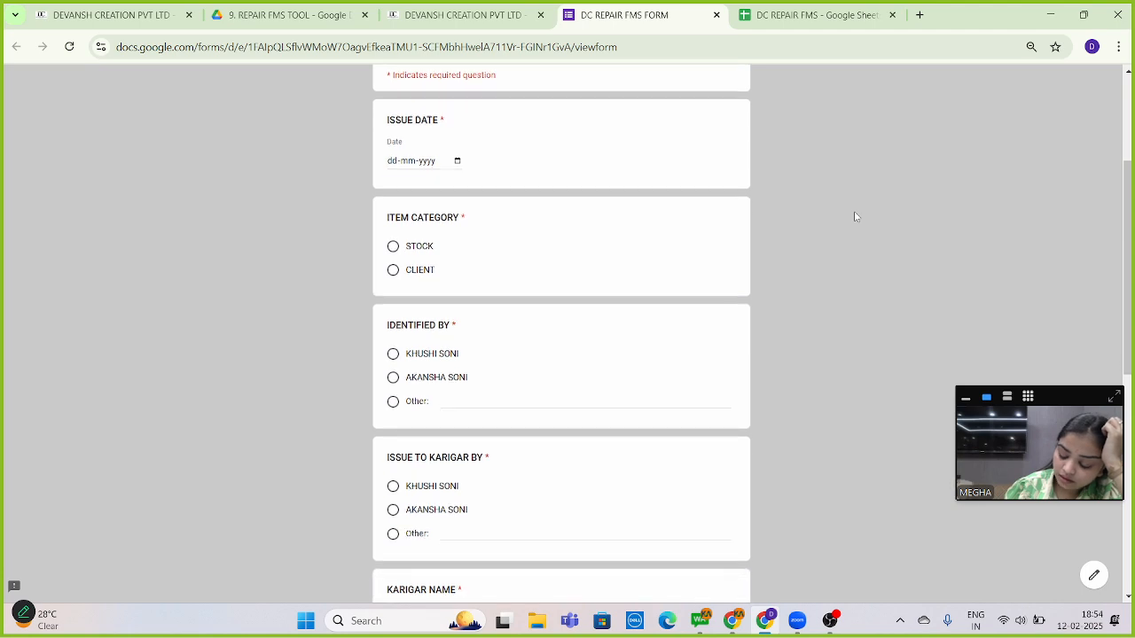
{"action": "scroll", "coordinate": [856, 216], "scroll_direction": "down", "scroll_amount": 1}
{"action": "scroll", "coordinate": [856, 216], "scroll_direction": "down", "scroll_amount": 1}
{"action": "scroll", "coordinate": [855, 217], "scroll_direction": "down", "scroll_amount": 7}
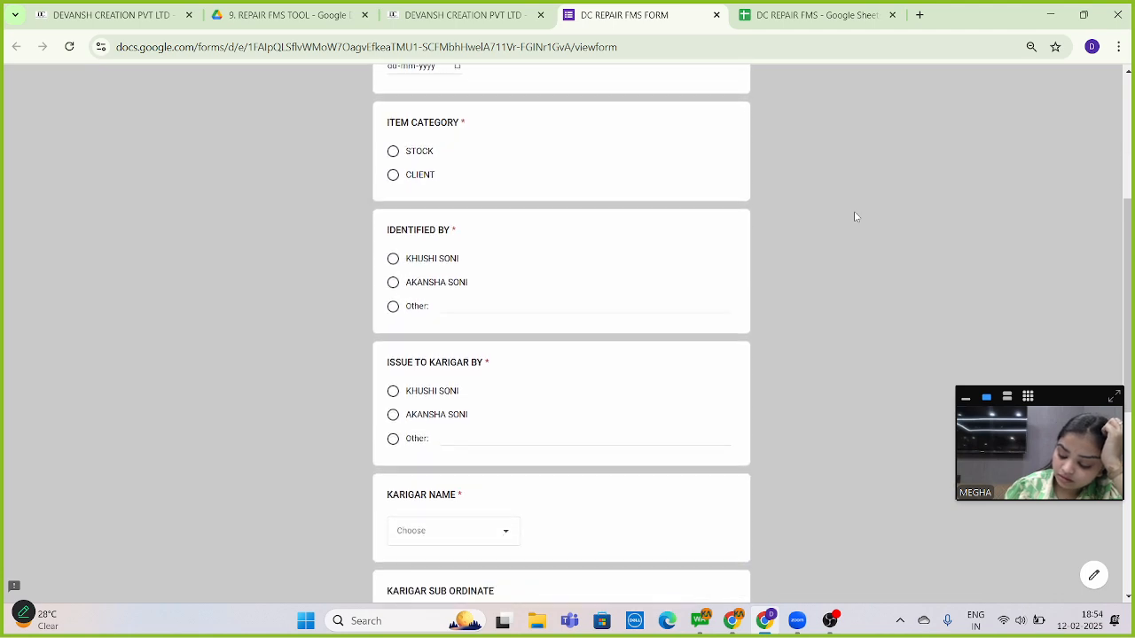
{"action": "scroll", "coordinate": [855, 216], "scroll_direction": "down", "scroll_amount": 5}
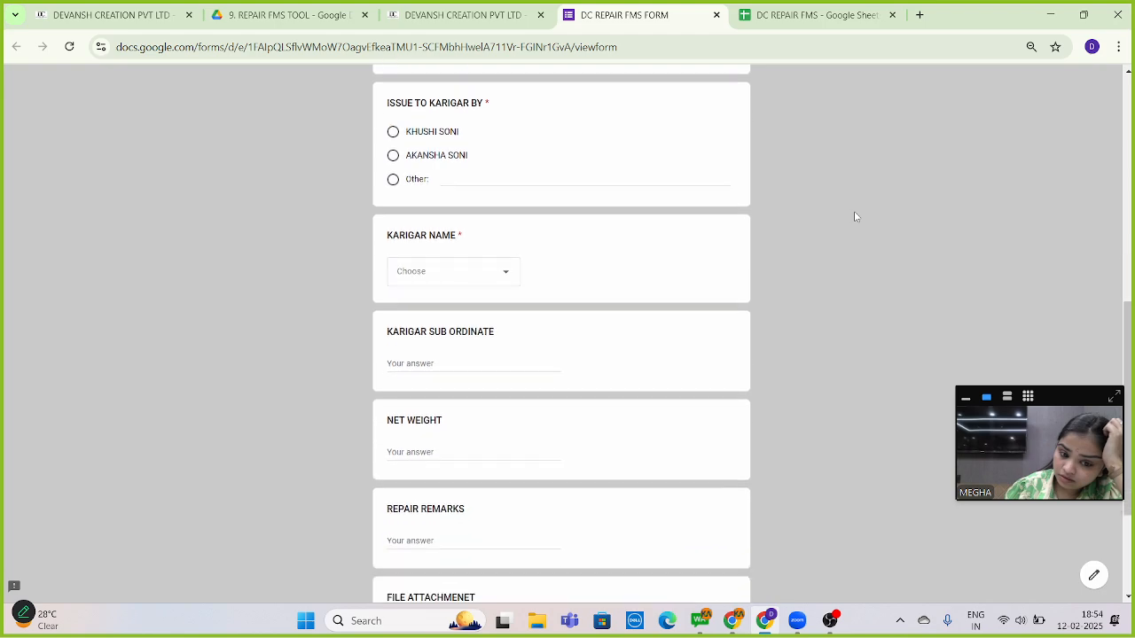
{"action": "scroll", "coordinate": [856, 216], "scroll_direction": "down", "scroll_amount": 2}
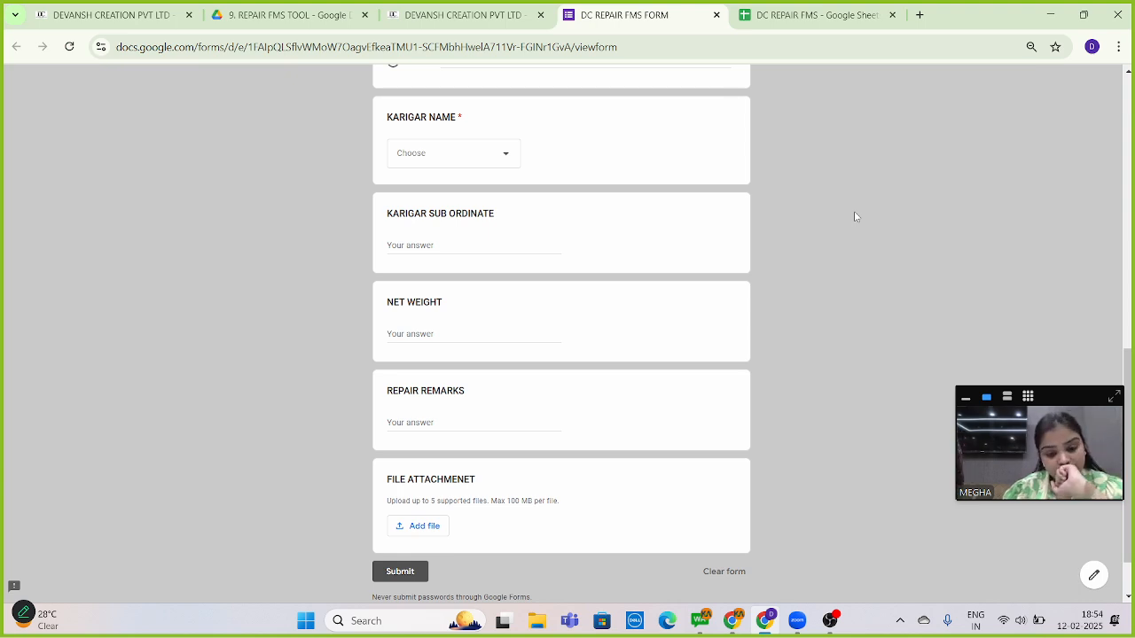
{"action": "scroll", "coordinate": [855, 216], "scroll_direction": "up", "scroll_amount": 6}
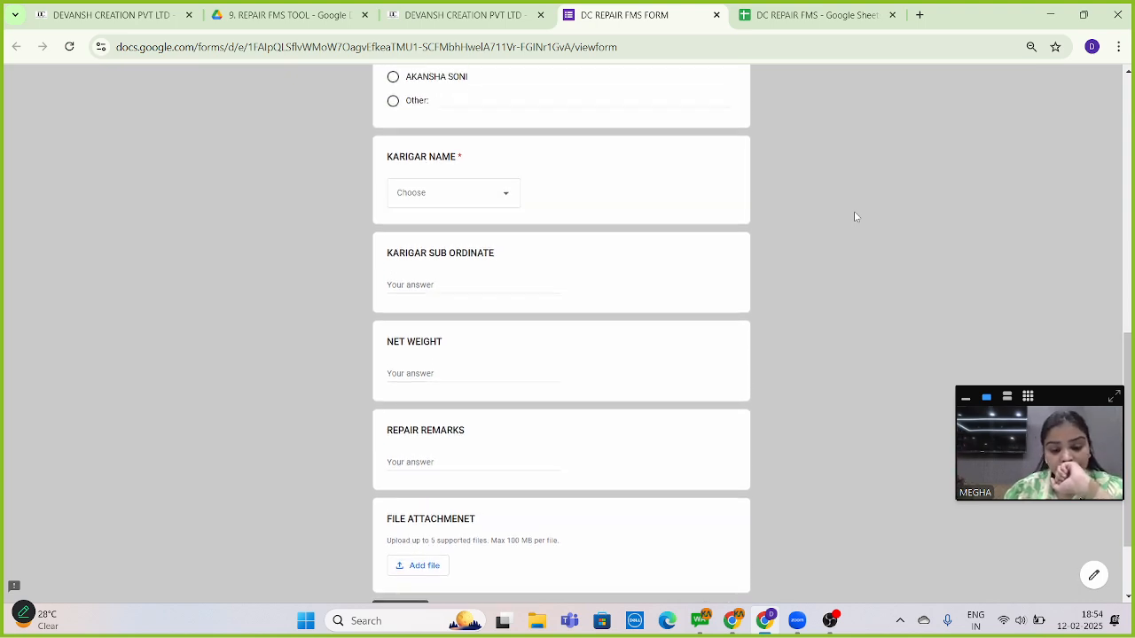
Return to the DC REPAIR FMS sheet and examine the Step-1 follow-up columns, including doer, planned date, update link and status.
{"action": "left_click", "coordinate": [807, 15]}
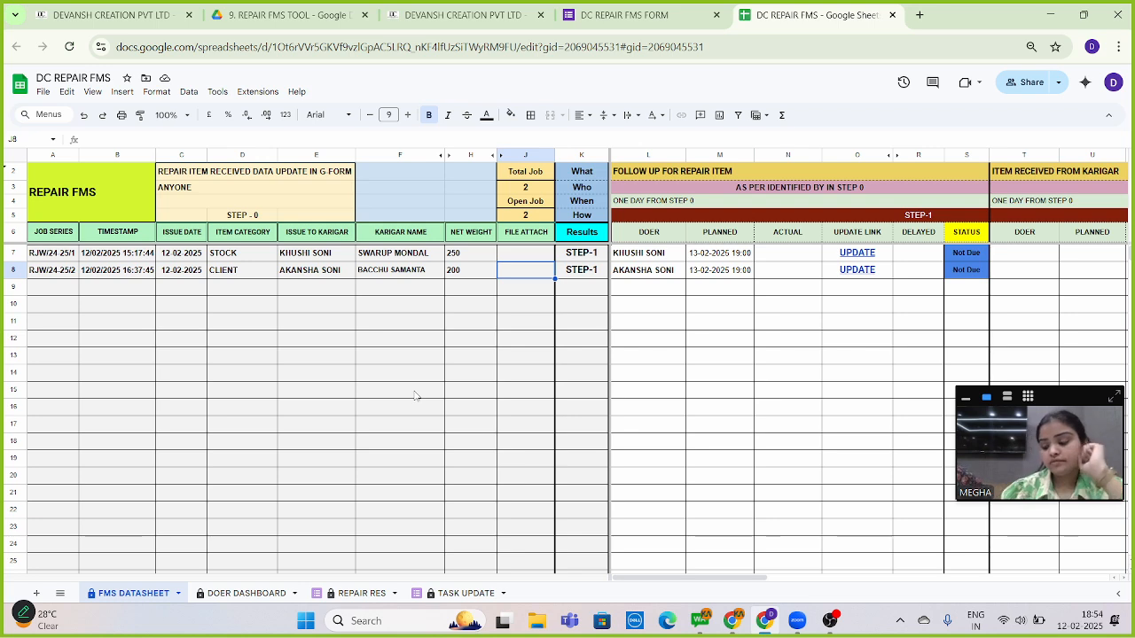
{"action": "key", "text": "Up"}
{"action": "key", "text": "Right"}
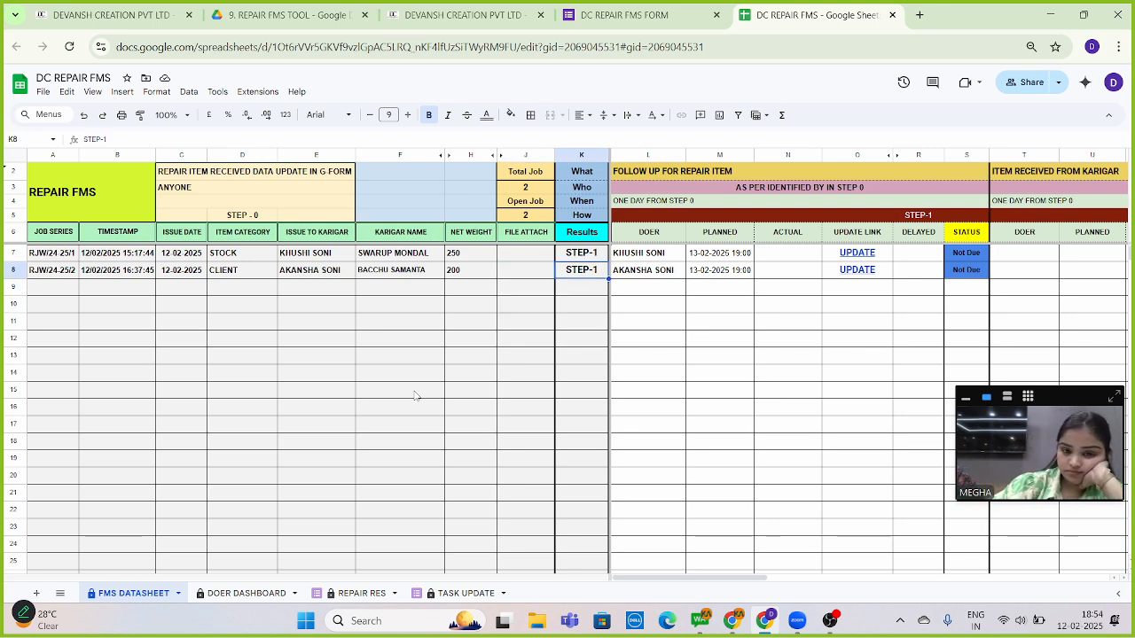
{"action": "key", "text": "Right"}
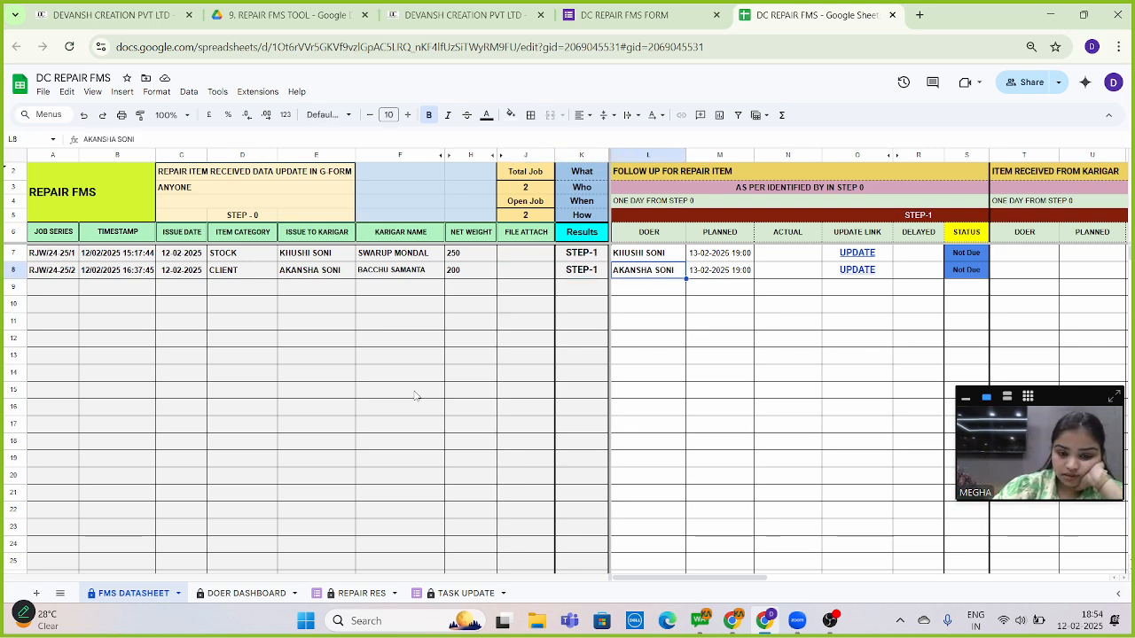
{"action": "key", "text": "Right"}
{"action": "key", "text": "Up"}
{"action": "key", "text": "Right"}
{"action": "key", "text": "Right"}
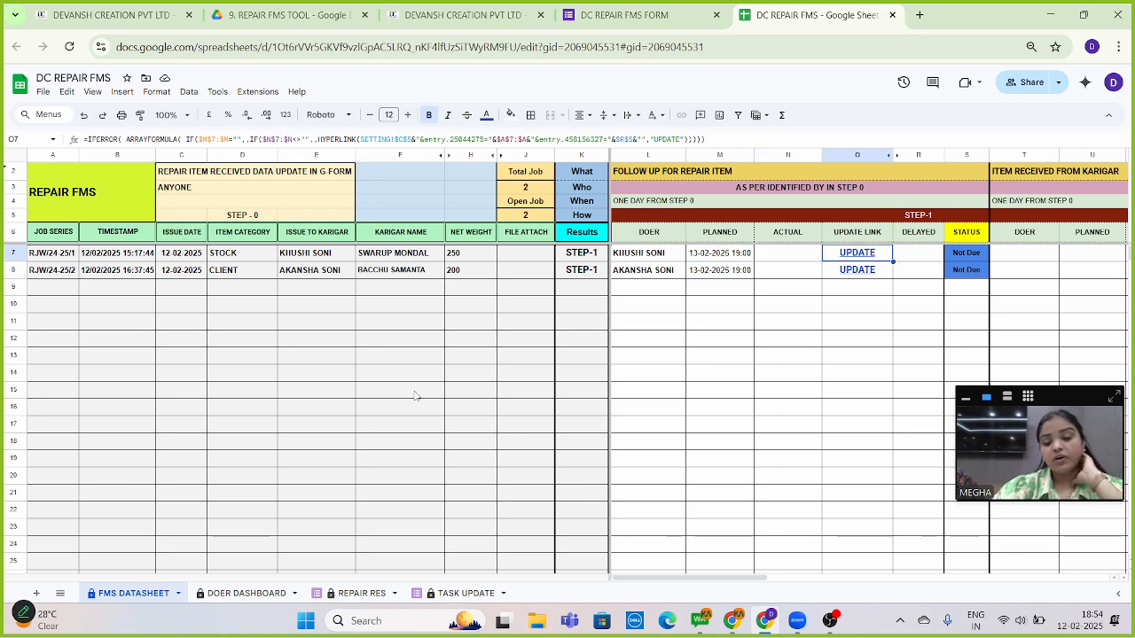
{"action": "key", "text": "Right"}
{"action": "key", "text": "Right"}
{"action": "key", "text": "Right"}
{"action": "key", "text": "Right"}
{"action": "key", "text": "Right"}
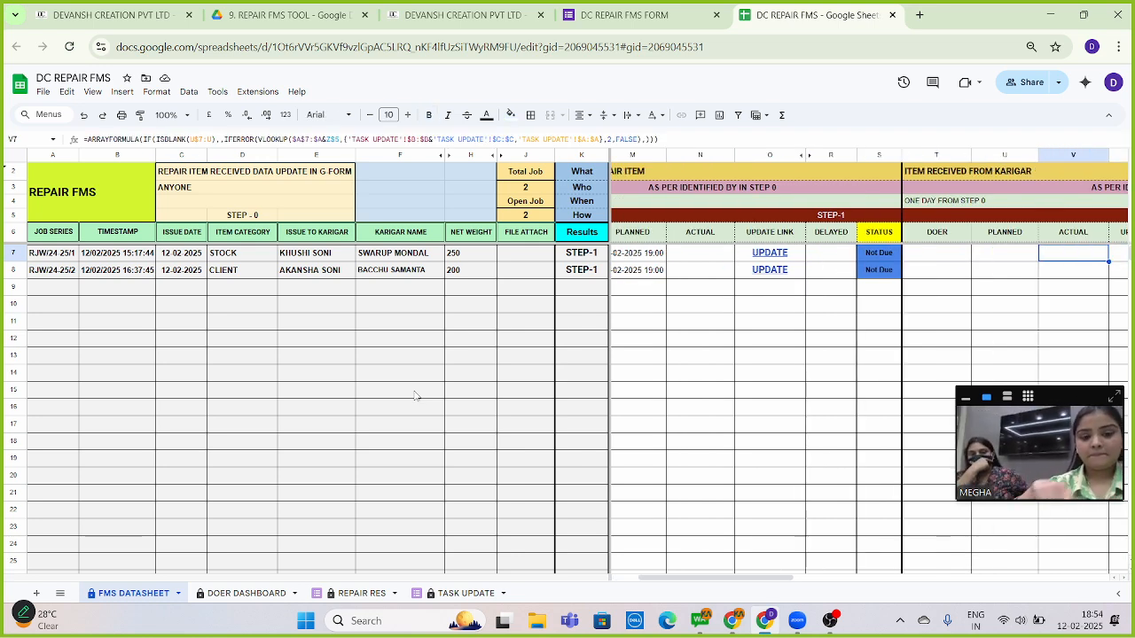
Examine the Step-2, Step-3 stock handover and Step-4 client dispatch columns in the first job's row.
{"action": "key", "text": "Right"}
{"action": "key", "text": "Right"}
{"action": "key", "text": "Right"}
{"action": "key", "text": "Right"}
{"action": "key", "text": "Right"}
{"action": "key", "text": "Right"}
{"action": "key", "text": "Right"}
{"action": "key", "text": "Right"}
{"action": "key", "text": "Right"}
{"action": "key", "text": "Right"}
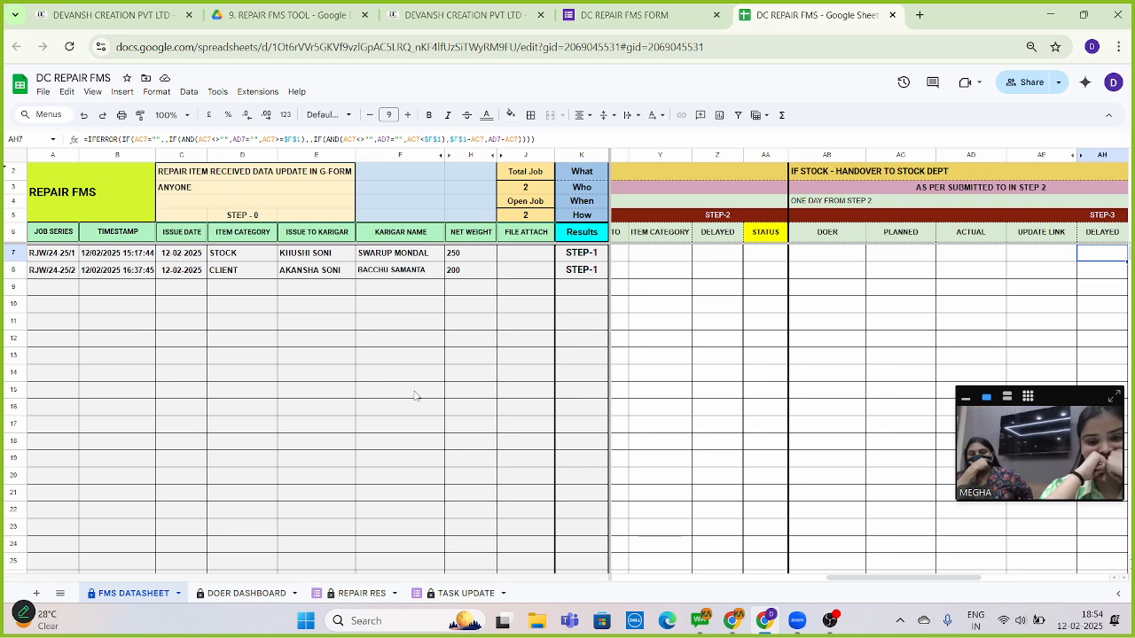
{"action": "key", "text": "Right"}
{"action": "key", "text": "Right"}
{"action": "key", "text": "Right"}
{"action": "key", "text": "Right"}
{"action": "key", "text": "Right"}
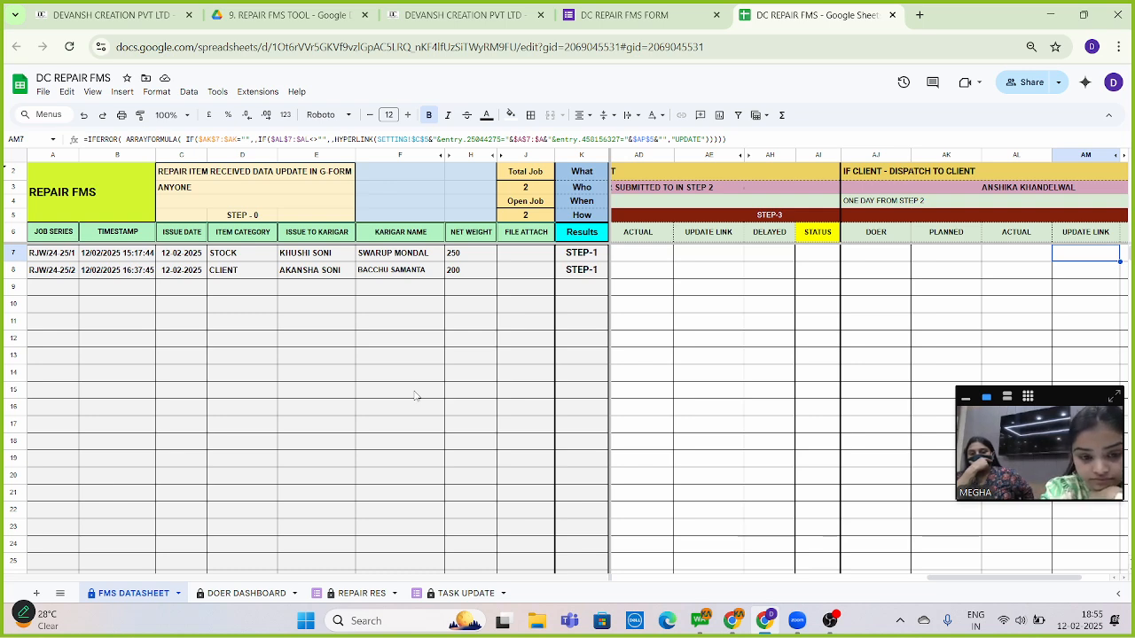
Go back along the header row from the Step-4 columns to the JOB SERIES column.
{"action": "key", "text": "Up"}
{"action": "key", "text": "Left"}
{"action": "key", "text": "Left"}
{"action": "key", "text": "Left"}
{"action": "key", "text": "Left"}
{"action": "key", "text": "Left"}
{"action": "key", "text": "Left"}
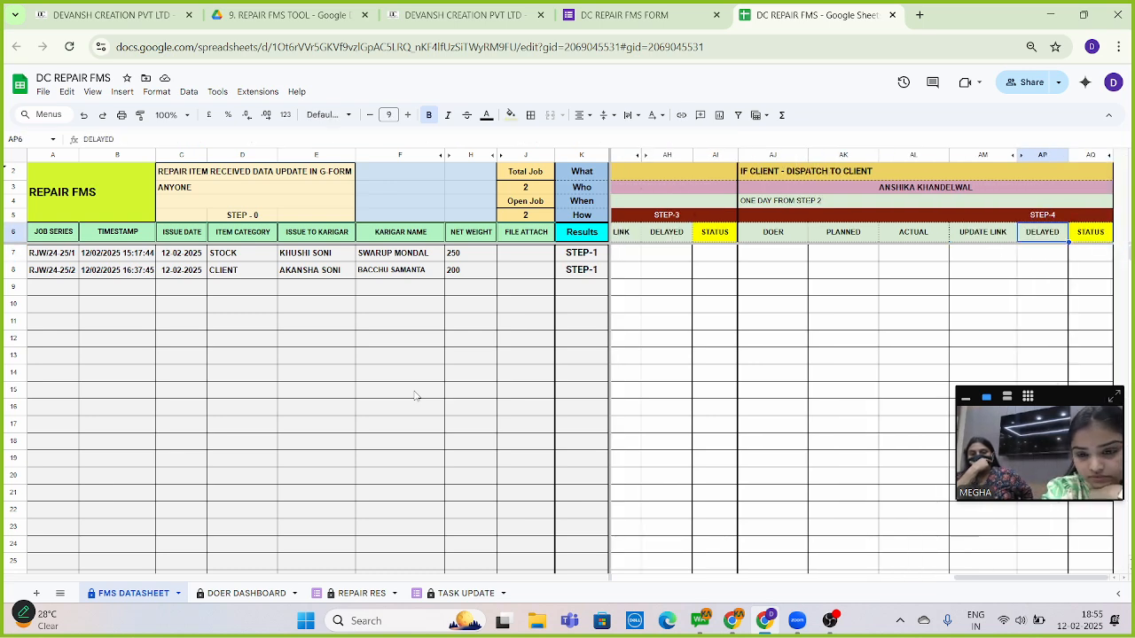
{"action": "key", "text": "Left"}
{"action": "key", "text": "Left"}
{"action": "key", "text": "Left"}
{"action": "key", "text": "Left"}
{"action": "key", "text": "Left"}
{"action": "key", "text": "Left"}
{"action": "key", "text": "Left"}
{"action": "key", "text": "Left"}
{"action": "key", "text": "Left"}
{"action": "key", "text": "Left"}
{"action": "key", "text": "Left"}
{"action": "key", "text": "Left"}
{"action": "key", "text": "Left"}
{"action": "key", "text": "Left"}
{"action": "key", "text": "Left"}
{"action": "key", "text": "Left"}
{"action": "key", "text": "Left"}
{"action": "key", "text": "Left"}
{"action": "key", "text": "Left"}
{"action": "key", "text": "Left"}
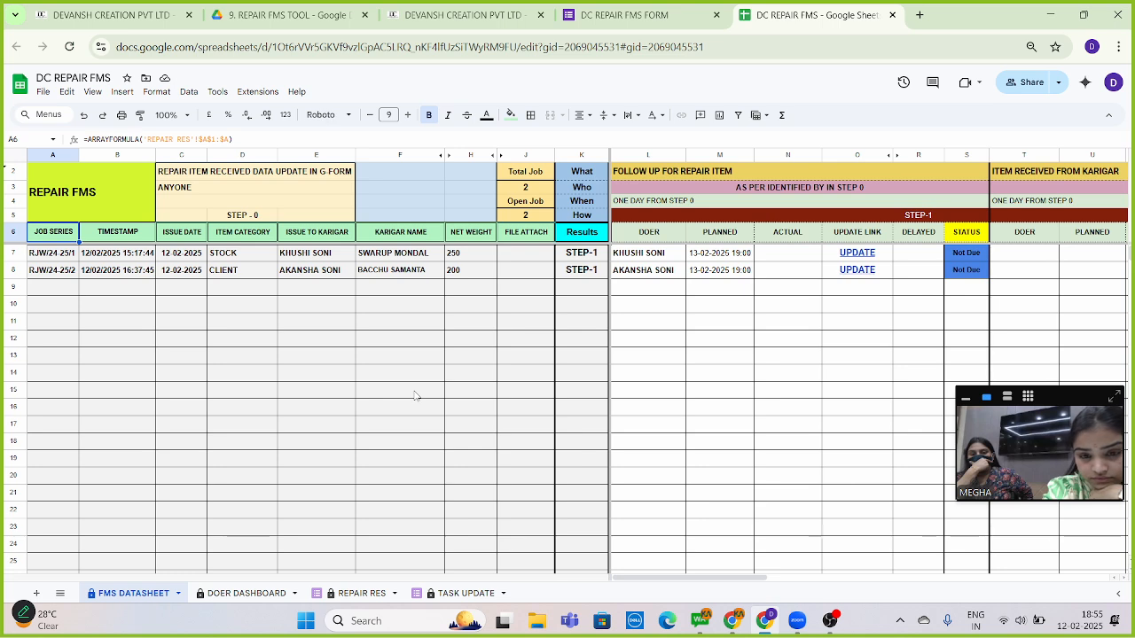
Review the first job's entries up to its net weight and check the repair form's questions against the sheet.
{"action": "key", "text": "Down"}
{"action": "key", "text": "Right"}
{"action": "key", "text": "Right"}
{"action": "key", "text": "Right"}
{"action": "key", "text": "Right"}
{"action": "key", "text": "Right"}
{"action": "key", "text": "Right"}
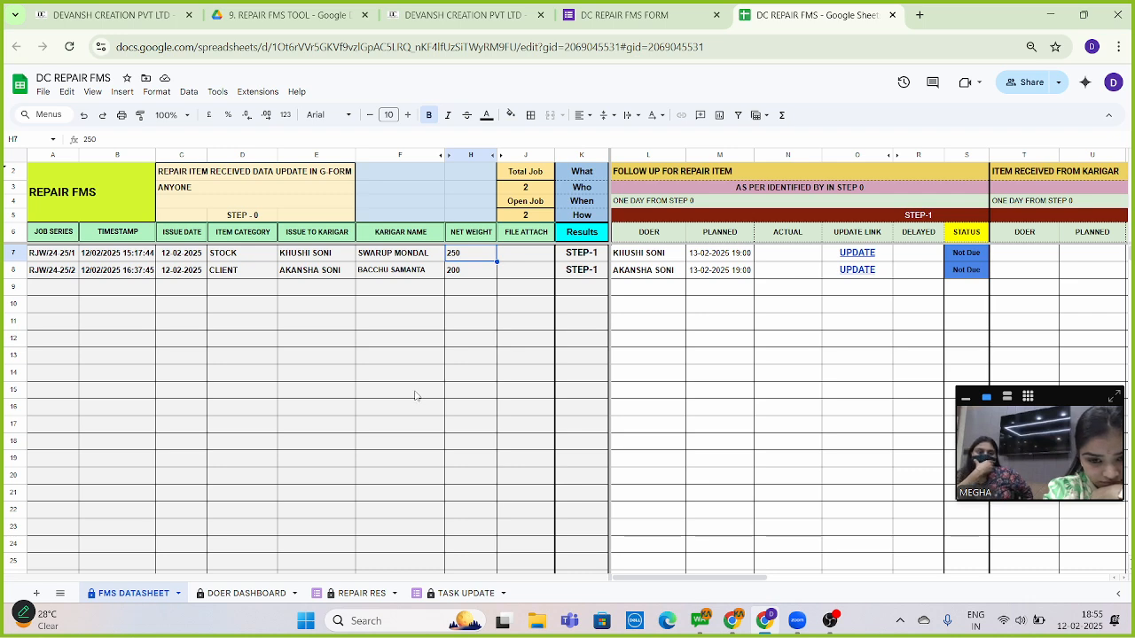
{"action": "left_click", "coordinate": [635, 16]}
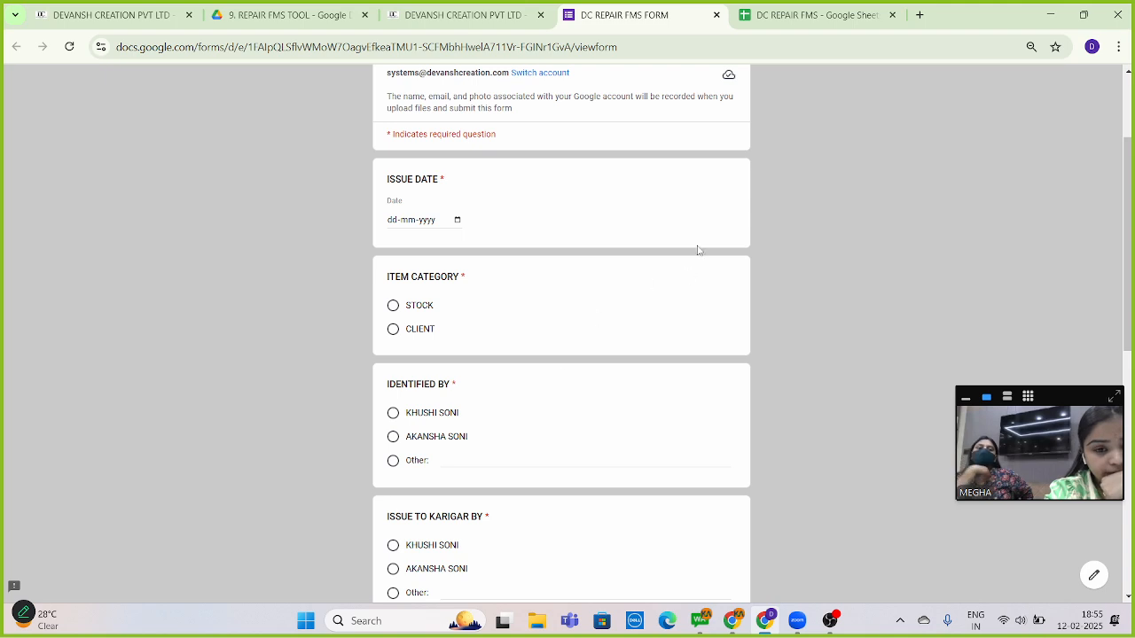
{"action": "left_click", "coordinate": [811, 15]}
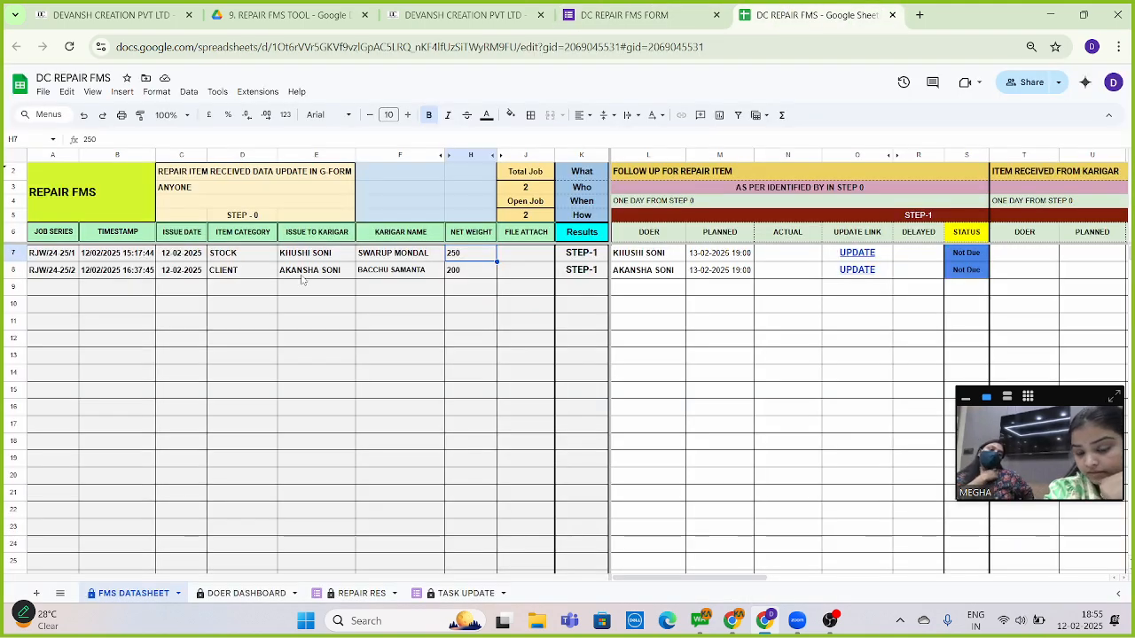
Examine the second job's row from ISSUE TO KARIGAR through karigar name and result to the Step-1 doer.
{"action": "left_click", "coordinate": [303, 276]}
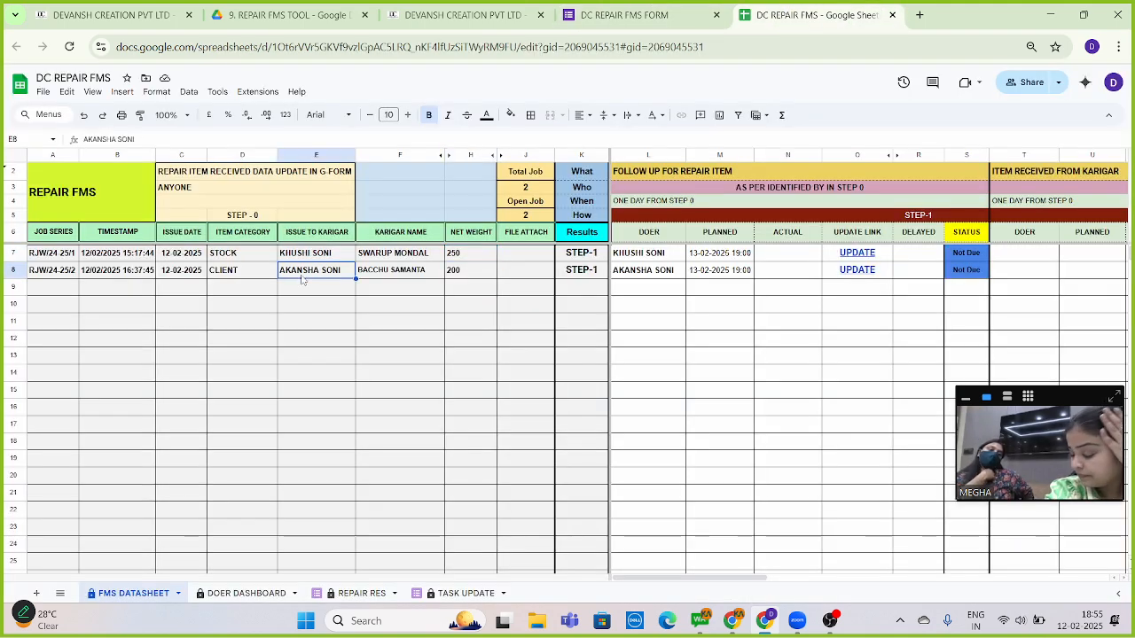
{"action": "key", "text": "Right"}
{"action": "key", "text": "Right"}
{"action": "key", "text": "Right"}
{"action": "key", "text": "Right"}
{"action": "key", "text": "Right"}
{"action": "key", "text": "Left"}
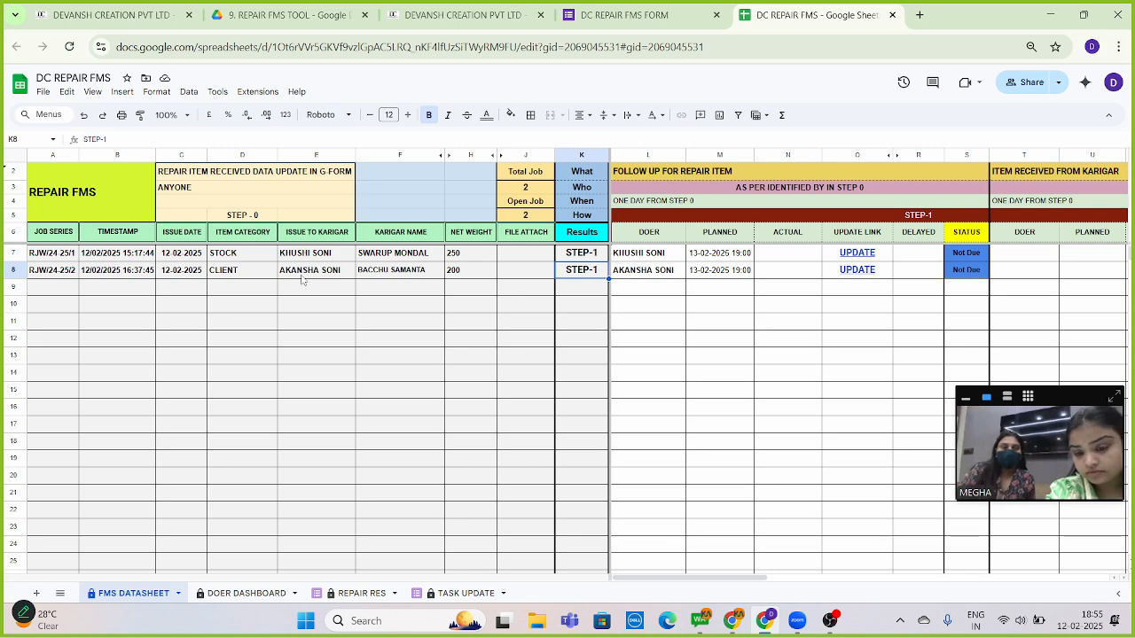
{"action": "key", "text": "Left"}
{"action": "key", "text": "Left"}
{"action": "key", "text": "Left"}
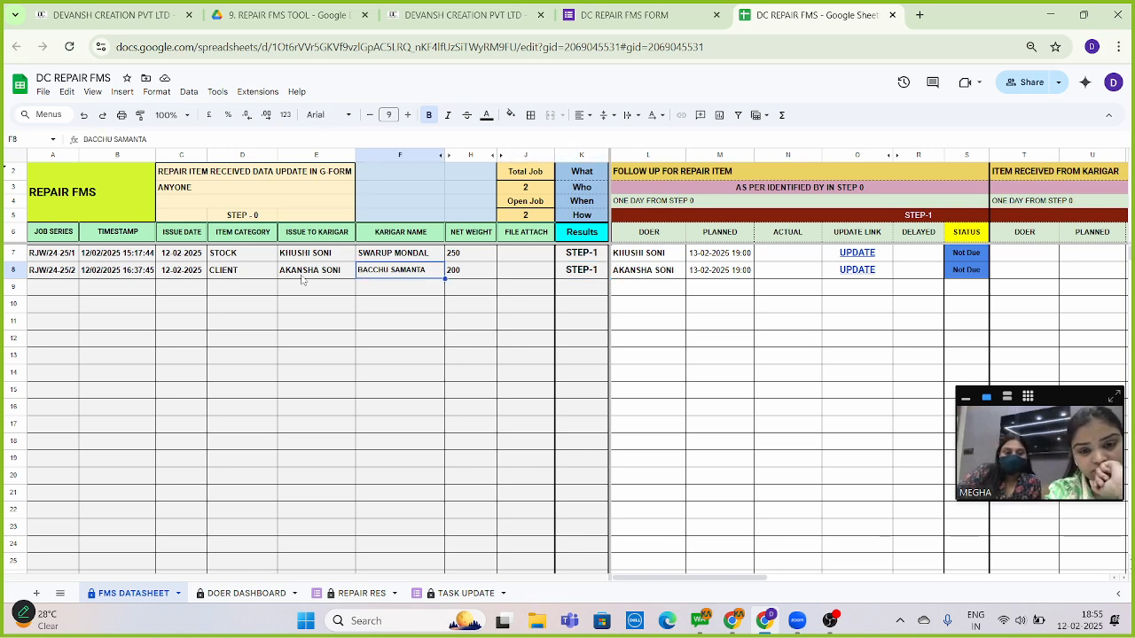
{"action": "key", "text": "Right"}
{"action": "key", "text": "Right"}
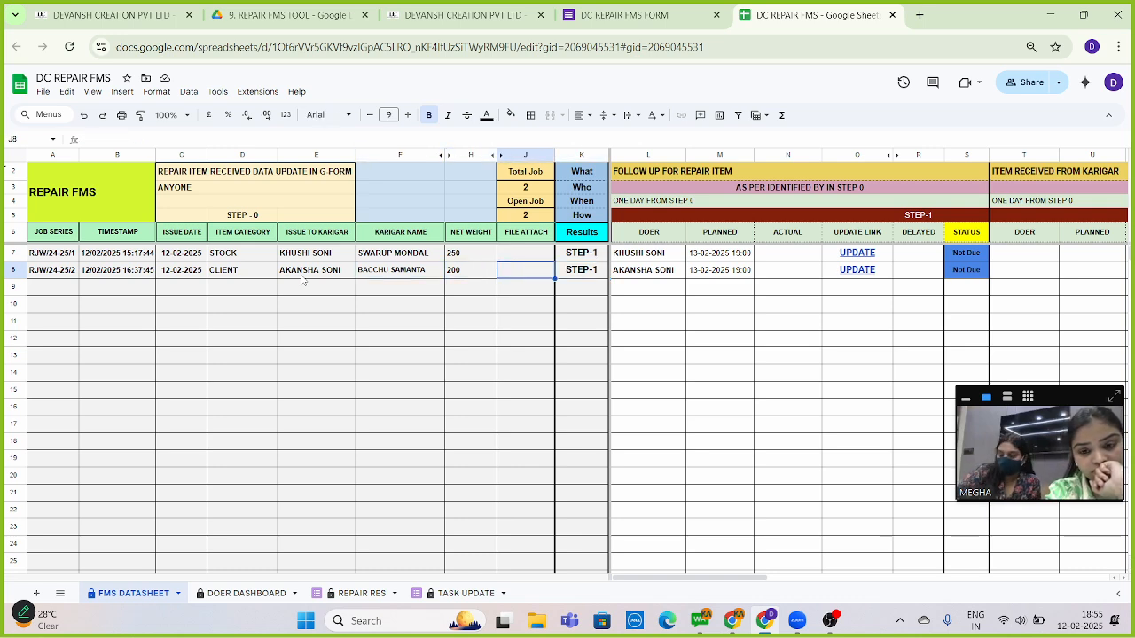
{"action": "key", "text": "Right"}
{"action": "key", "text": "Right"}
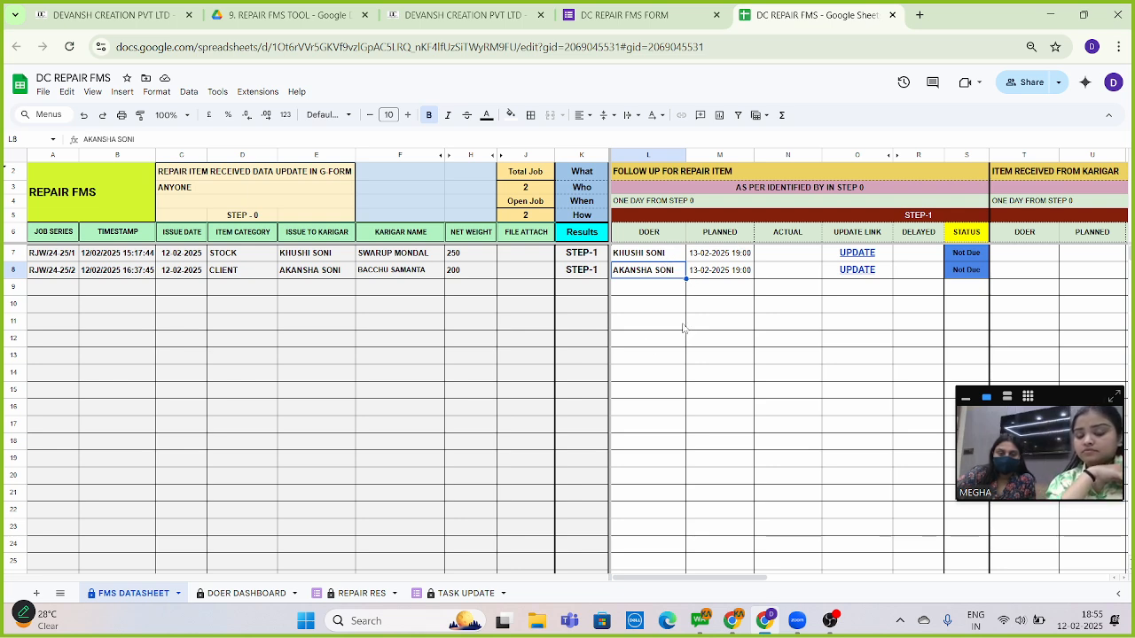
Open the DOER DASHBOARD sheet to view the pending repair follow-up tasks.
{"action": "left_click", "coordinate": [247, 594]}
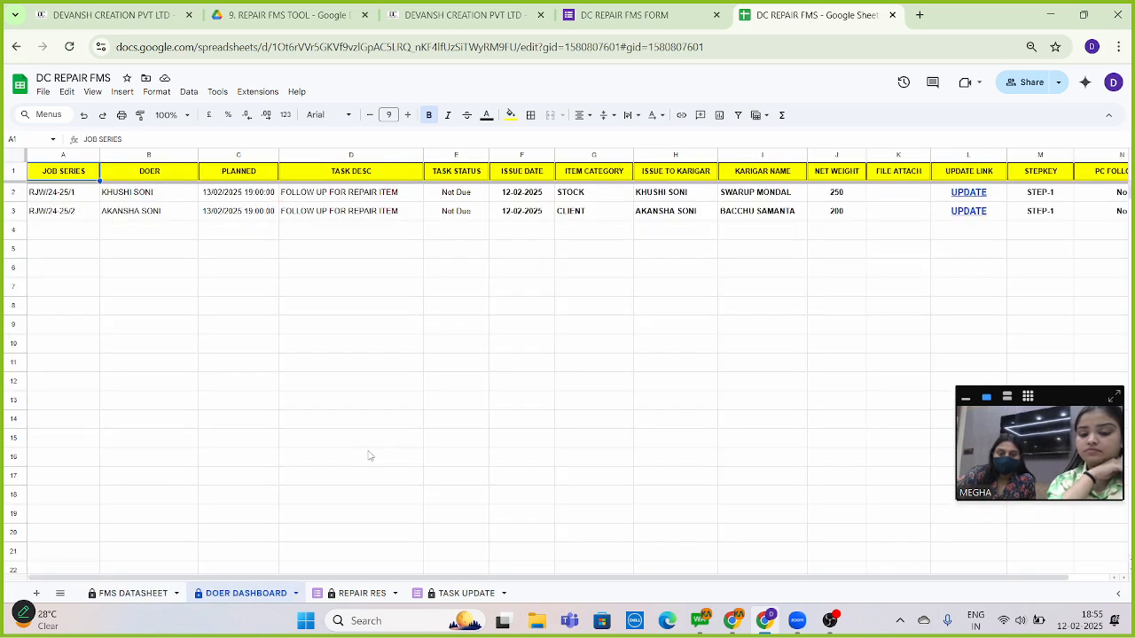
Examine the two pending follow-up tasks on the dashboard, reading the first job's row from JOB SERIES to KARIGAR NAME.
{"action": "key", "text": "Down"}
{"action": "key", "text": "Down"}
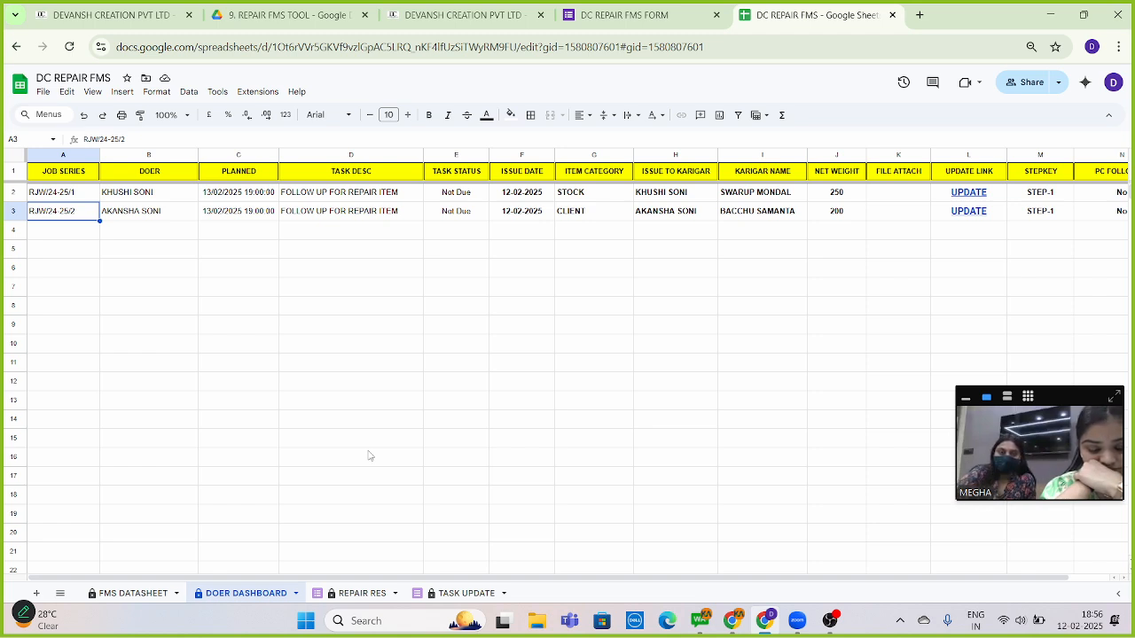
{"action": "key", "text": "Up"}
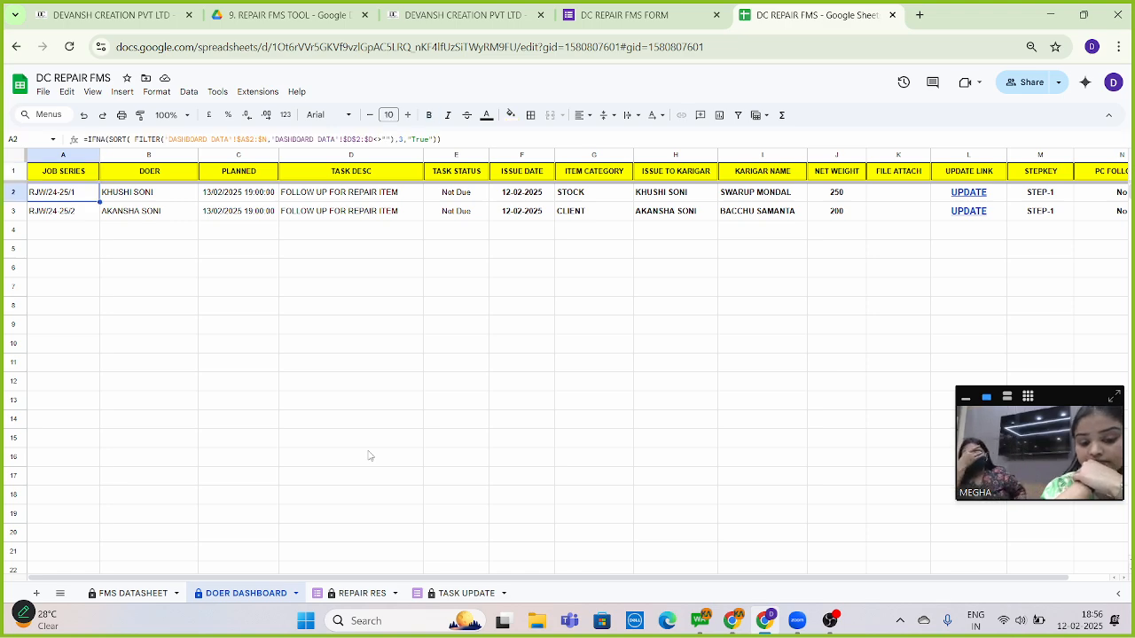
{"action": "key", "text": "Right"}
{"action": "key", "text": "Right"}
{"action": "key", "text": "Right"}
{"action": "key", "text": "Right"}
{"action": "key", "text": "Right"}
{"action": "key", "text": "Right"}
{"action": "key", "text": "Right"}
{"action": "key", "text": "Right"}
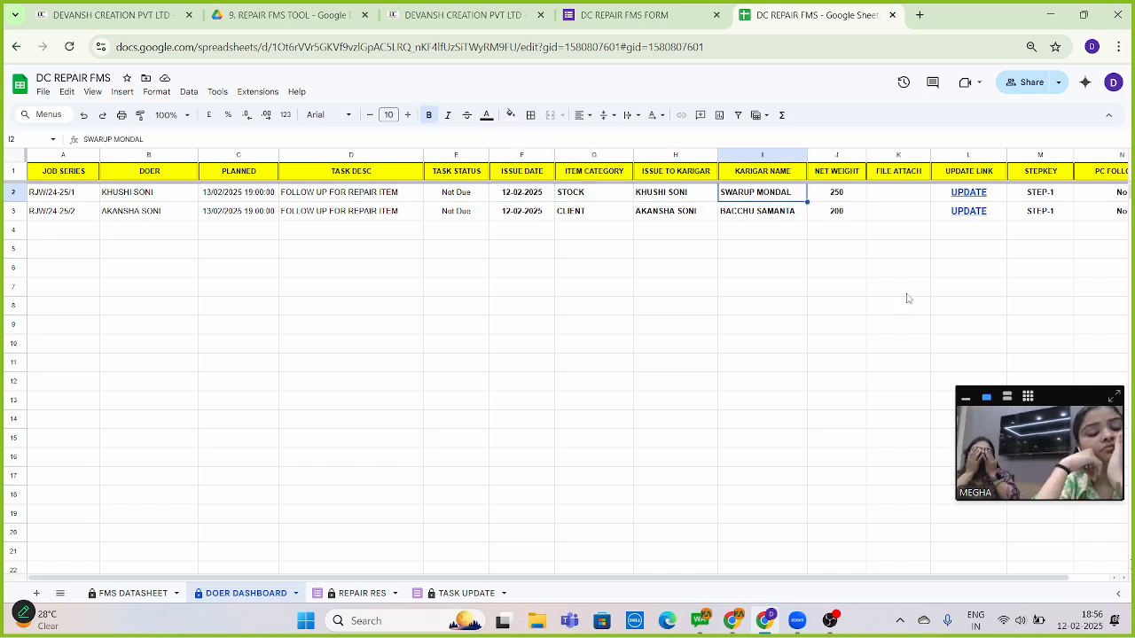
Submit the first job's STEP-1 task update form from its UPDATE link on the dashboard and close the form.
{"action": "left_click", "coordinate": [971, 194]}
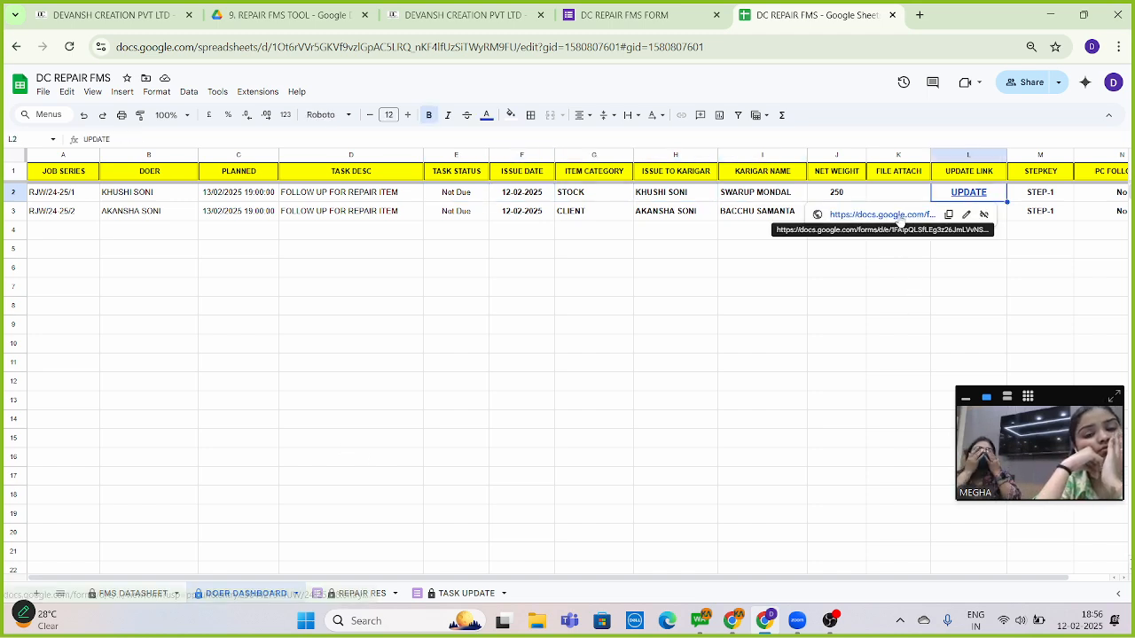
{"action": "left_click", "coordinate": [897, 216]}
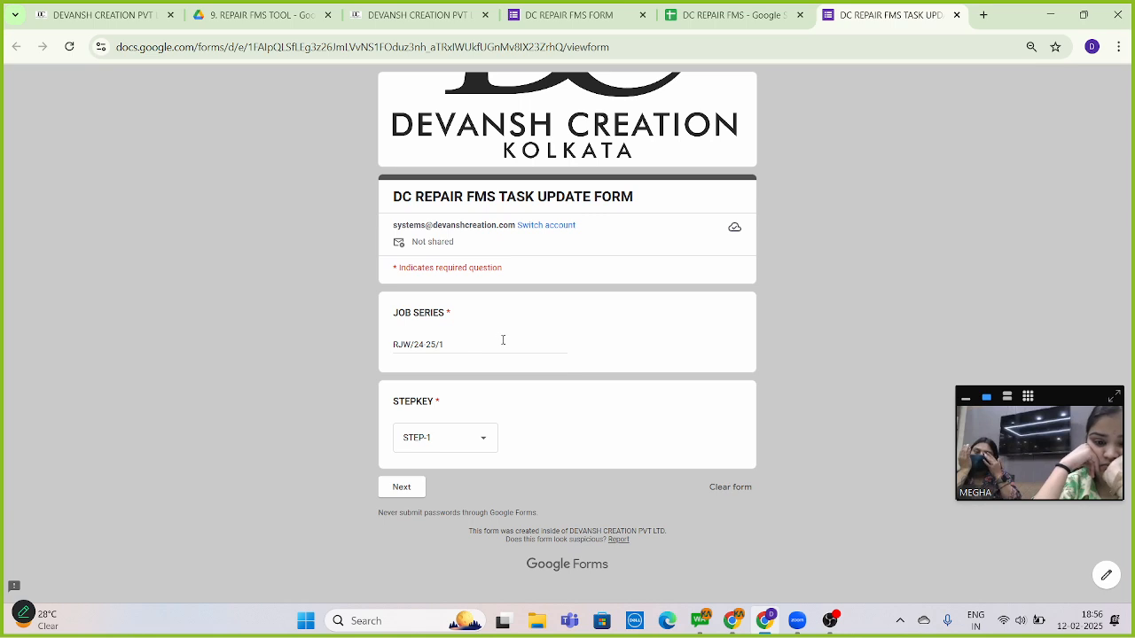
{"action": "left_click", "coordinate": [403, 487]}
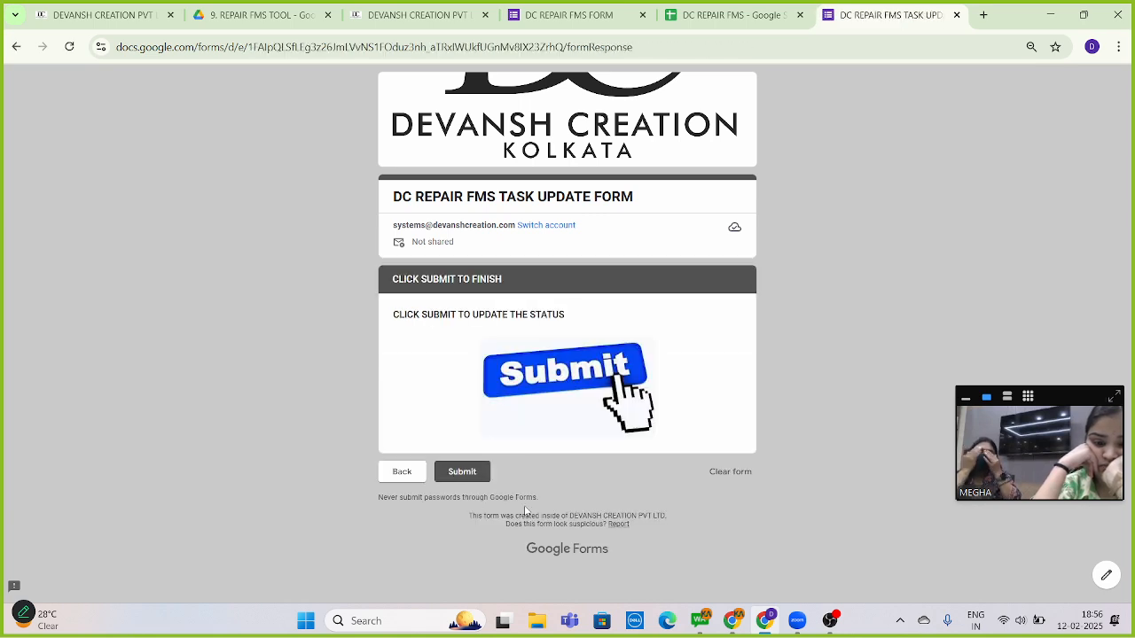
{"action": "left_click", "coordinate": [467, 482]}
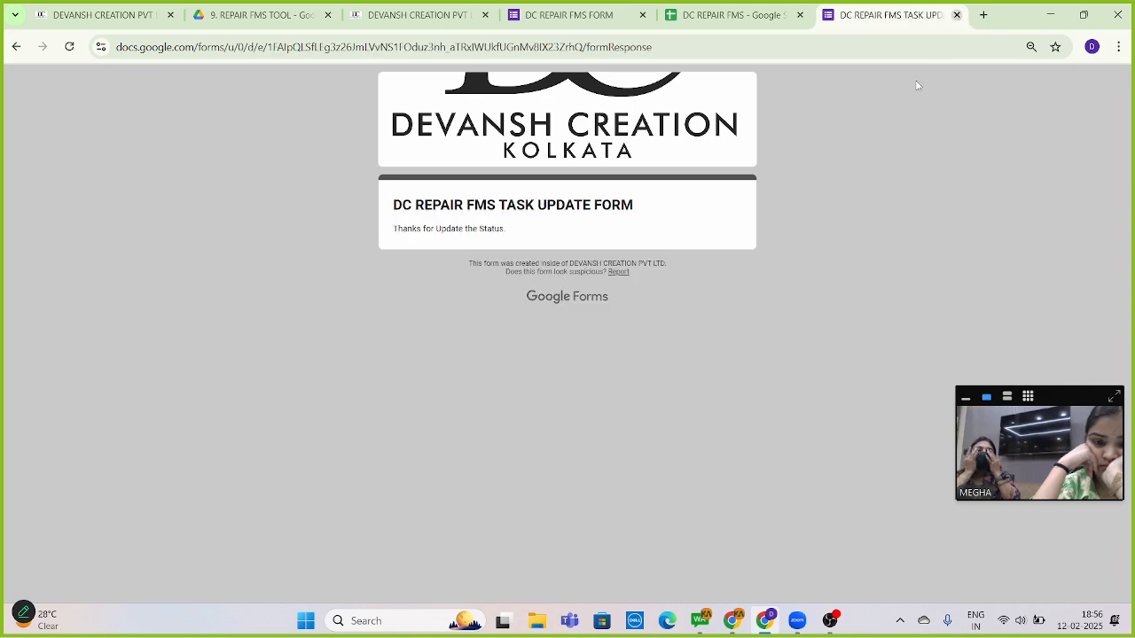
{"action": "left_click", "coordinate": [956, 15]}
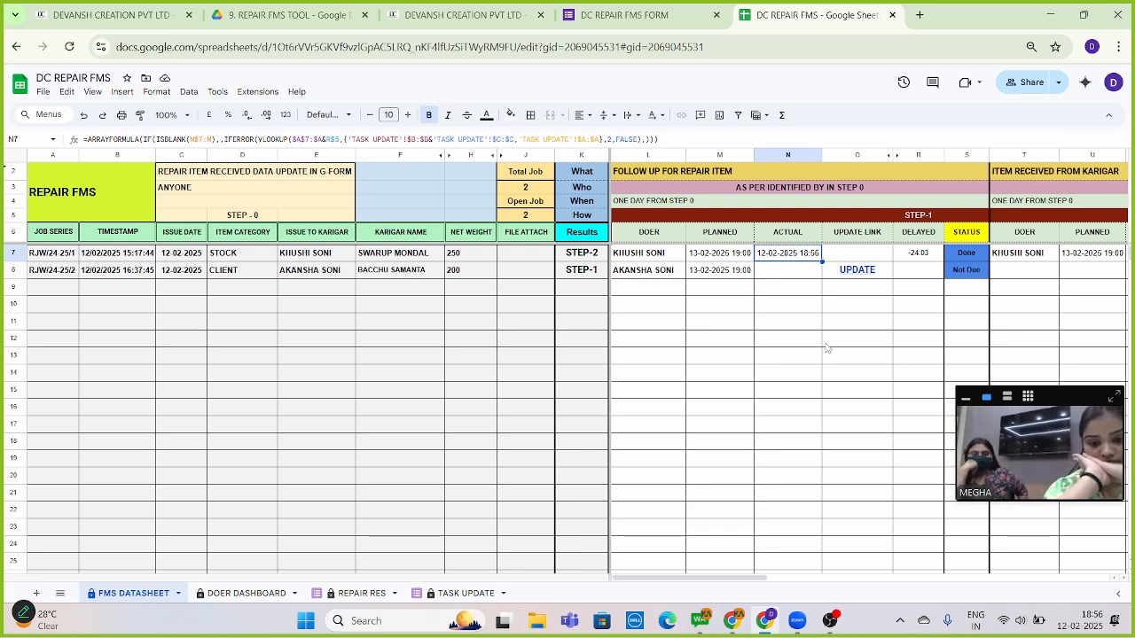
Check the first job's row in FMS DATASHEET from the Step-1 ACTUAL column to Step-2 ITEM CATEGORY.
{"action": "key", "text": "Right"}
{"action": "key", "text": "Right"}
{"action": "key", "text": "Right"}
{"action": "key", "text": "Right"}
{"action": "key", "text": "Right"}
{"action": "key", "text": "Right"}
{"action": "key", "text": "Right"}
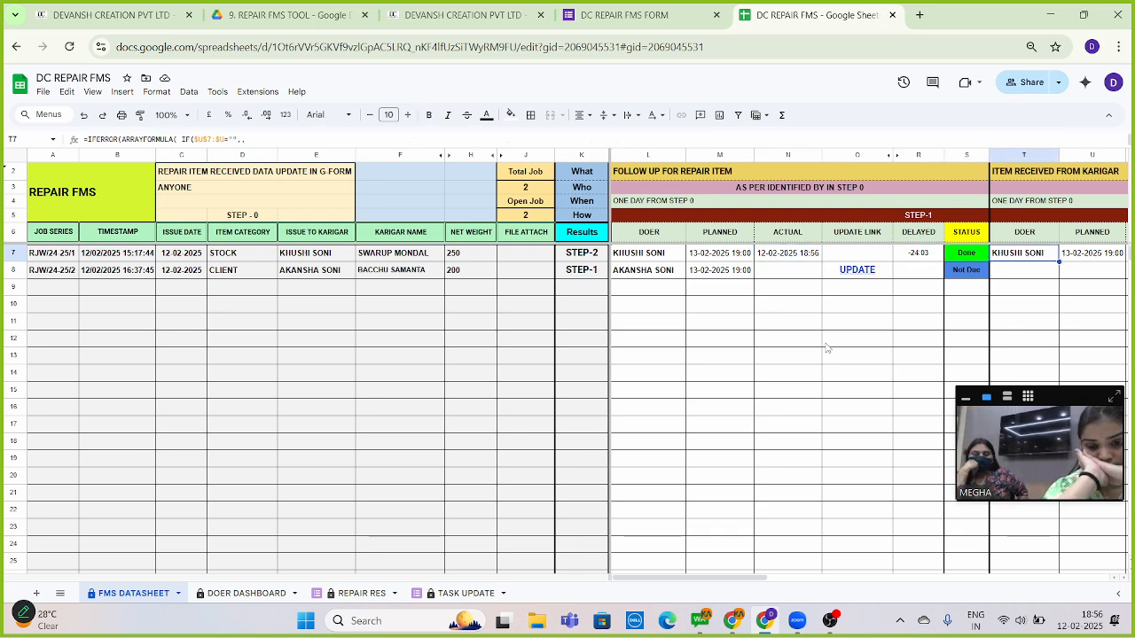
{"action": "key", "text": "Right"}
{"action": "key", "text": "Right"}
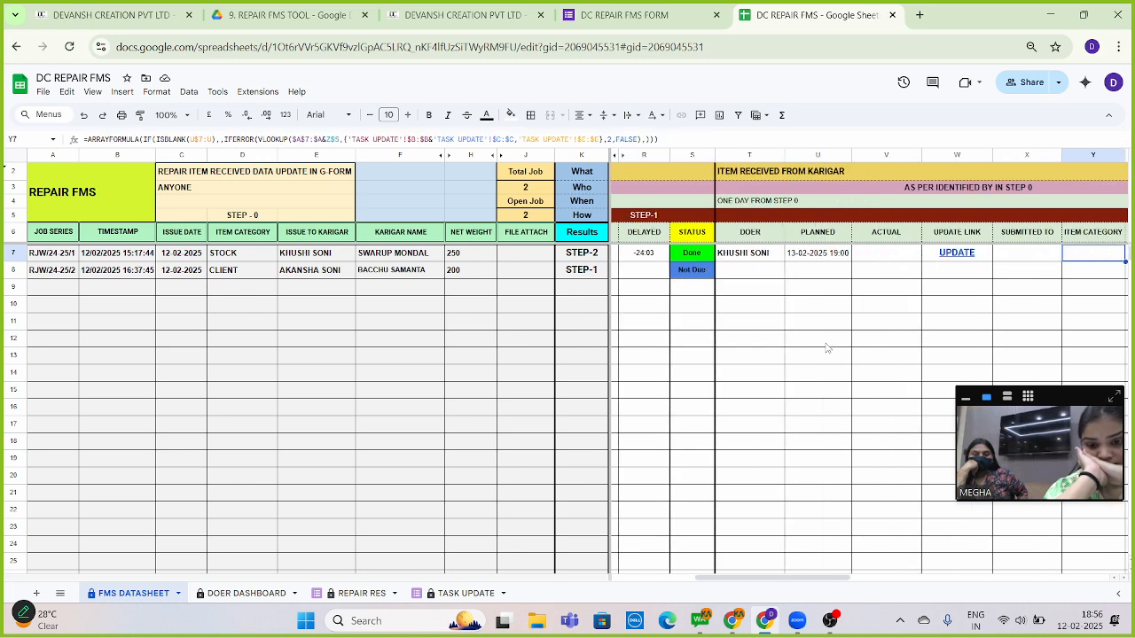
Go back along the first job's row from Step-2 ITEM CATEGORY to the Step-1 STATUS.
{"action": "key", "text": "Left"}
{"action": "key", "text": "Left"}
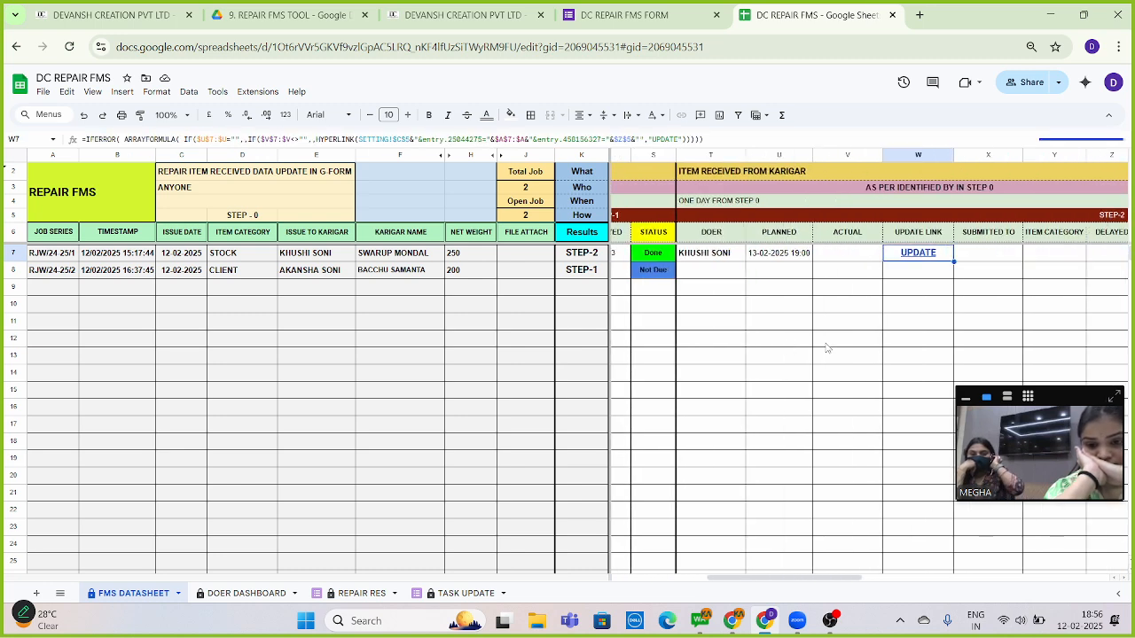
{"action": "key", "text": "Left"}
{"action": "key", "text": "Left"}
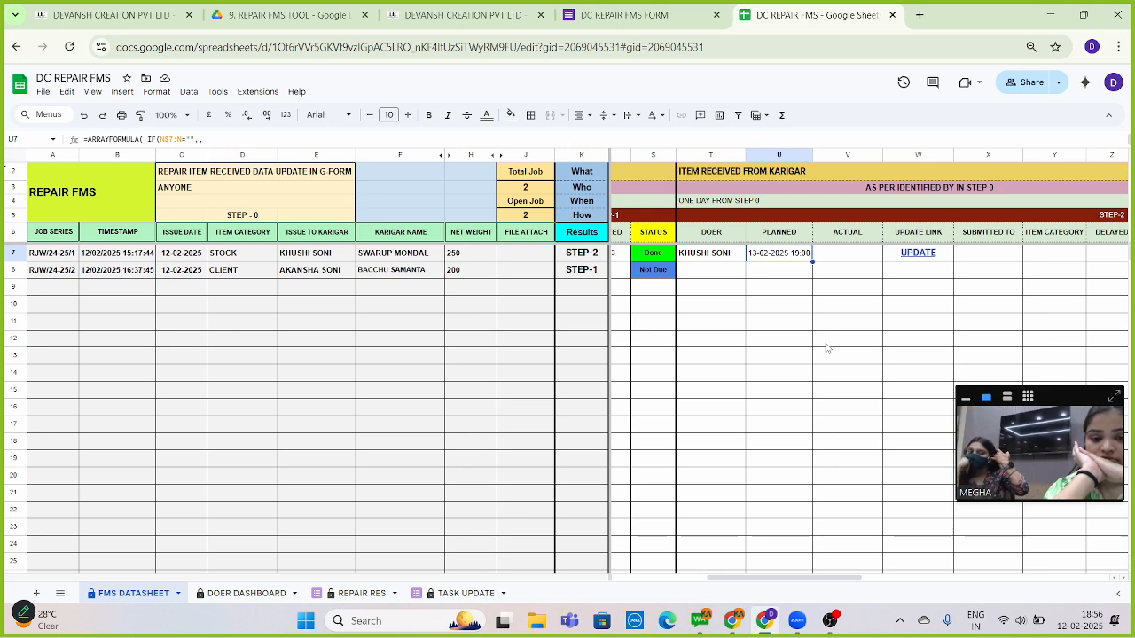
{"action": "key", "text": "Left"}
{"action": "key", "text": "Left"}
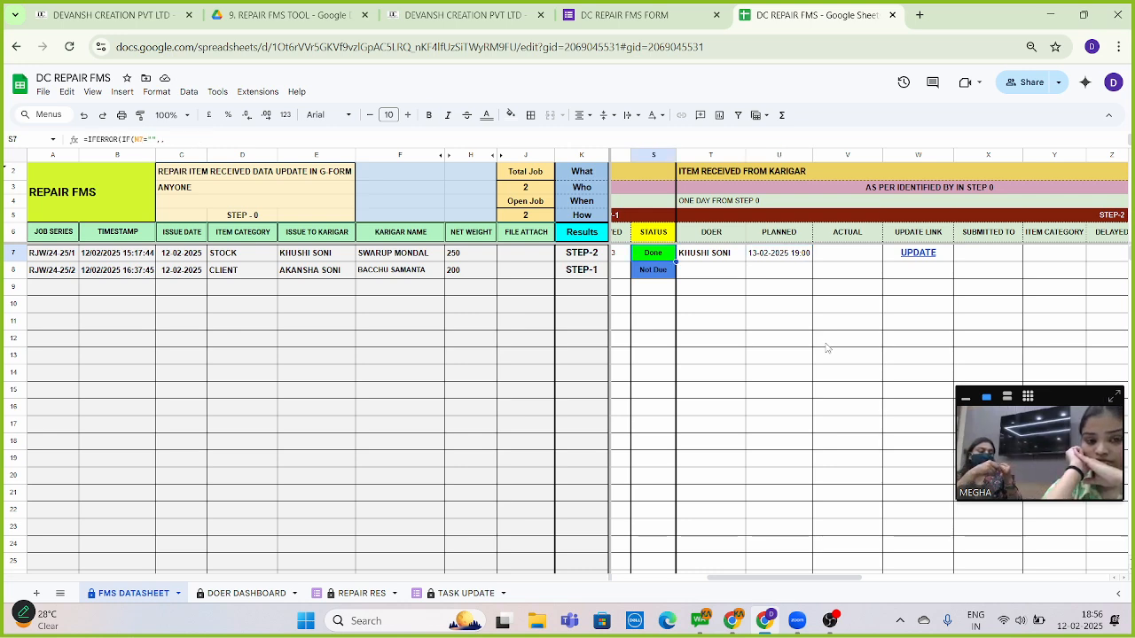
Review the first job's Step-2 ITEM RECEIVED FROM KARIGAR columns from PLANNED to ITEM CATEGORY.
{"action": "key", "text": "Up"}
{"action": "key", "text": "Right"}
{"action": "key", "text": "Right"}
{"action": "key", "text": "Down"}
{"action": "key", "text": "Right"}
{"action": "key", "text": "Right"}
{"action": "key", "text": "Right"}
{"action": "key", "text": "Right"}
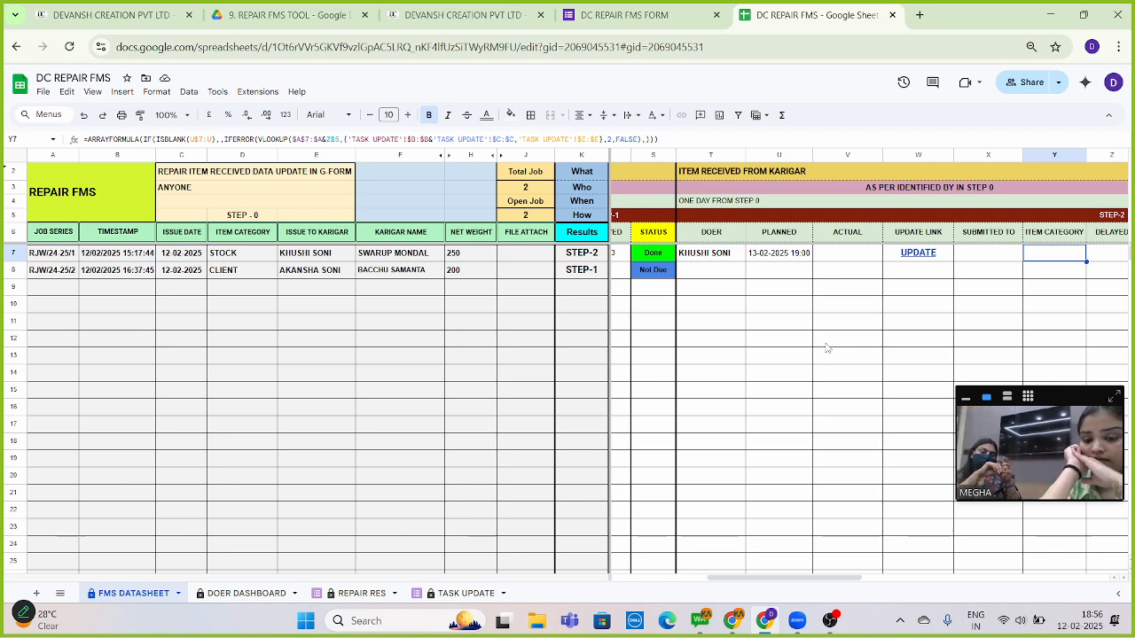
Return to the DOER DASHBOARD sheet and compare both jobs' task descriptions.
{"action": "left_click", "coordinate": [232, 593]}
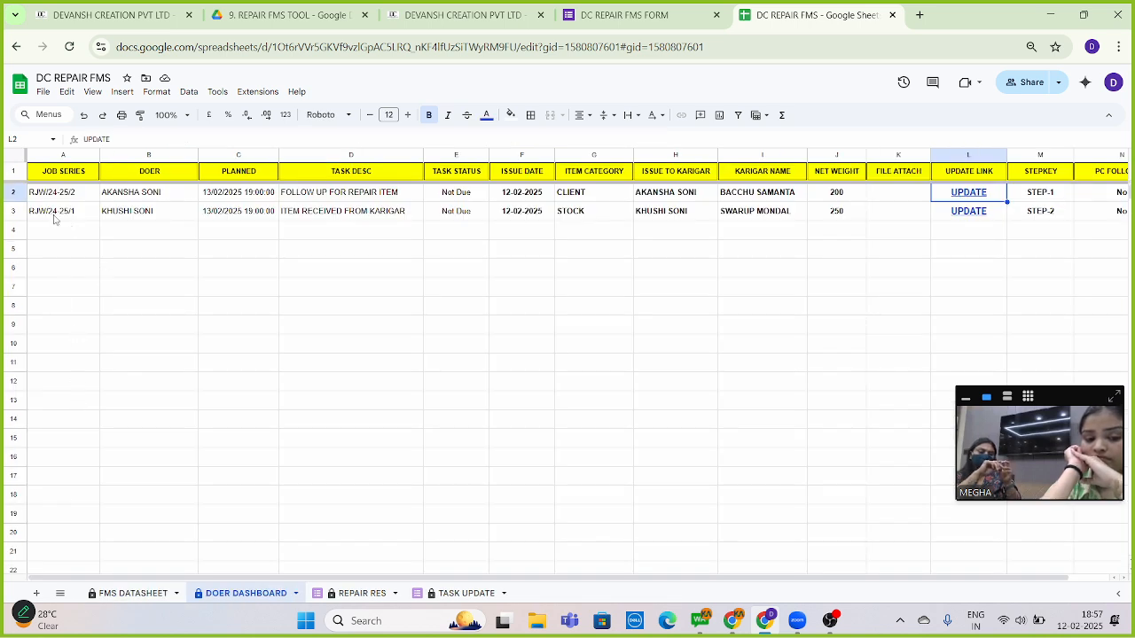
{"action": "left_click", "coordinate": [54, 217]}
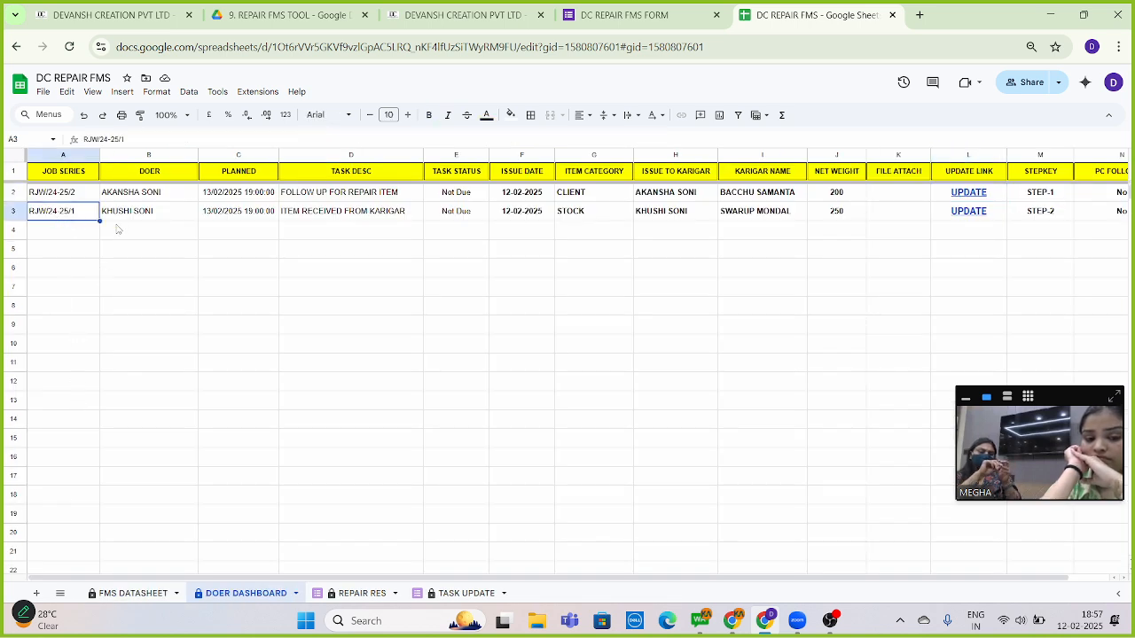
{"action": "left_click", "coordinate": [295, 216]}
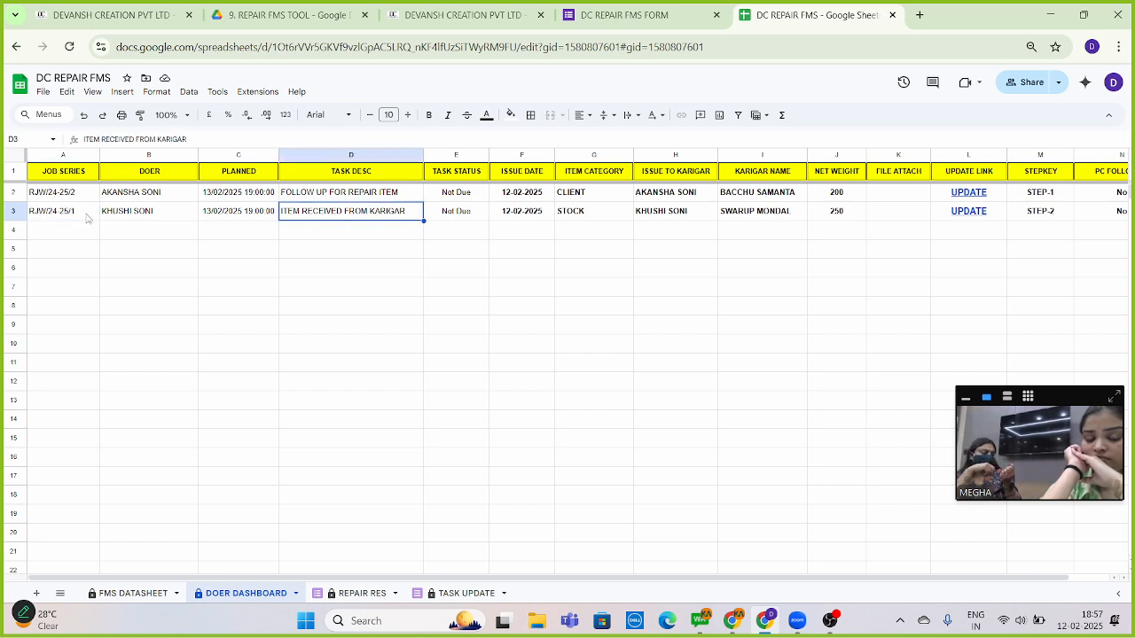
{"action": "left_click", "coordinate": [57, 197]}
{"action": "left_click", "coordinate": [337, 197]}
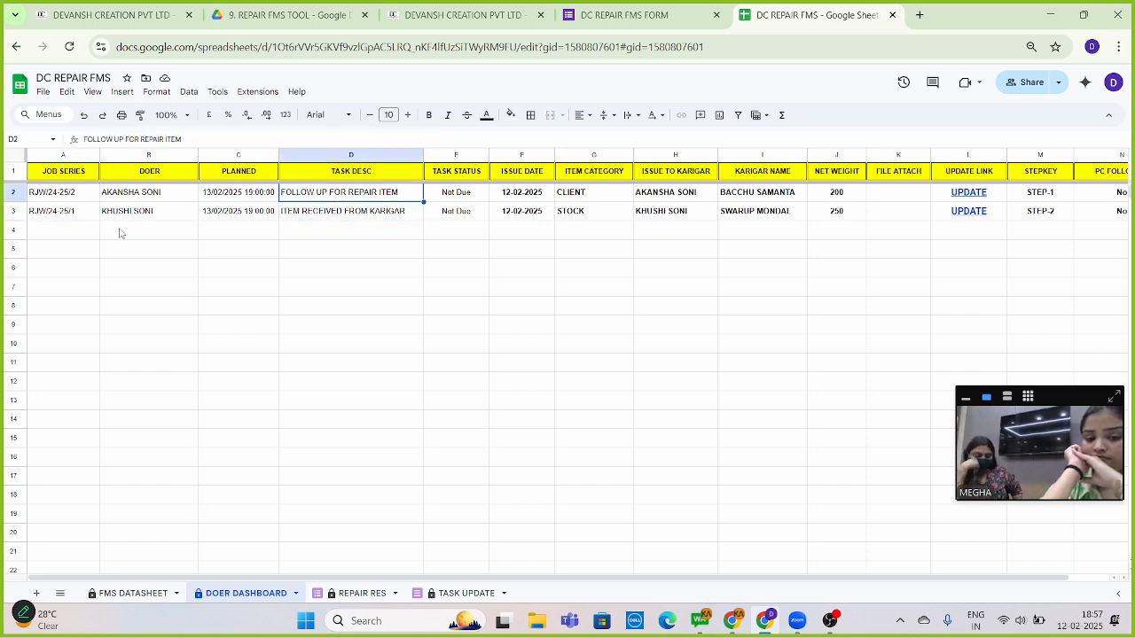
{"action": "left_click", "coordinate": [86, 218]}
{"action": "left_click", "coordinate": [376, 218]}
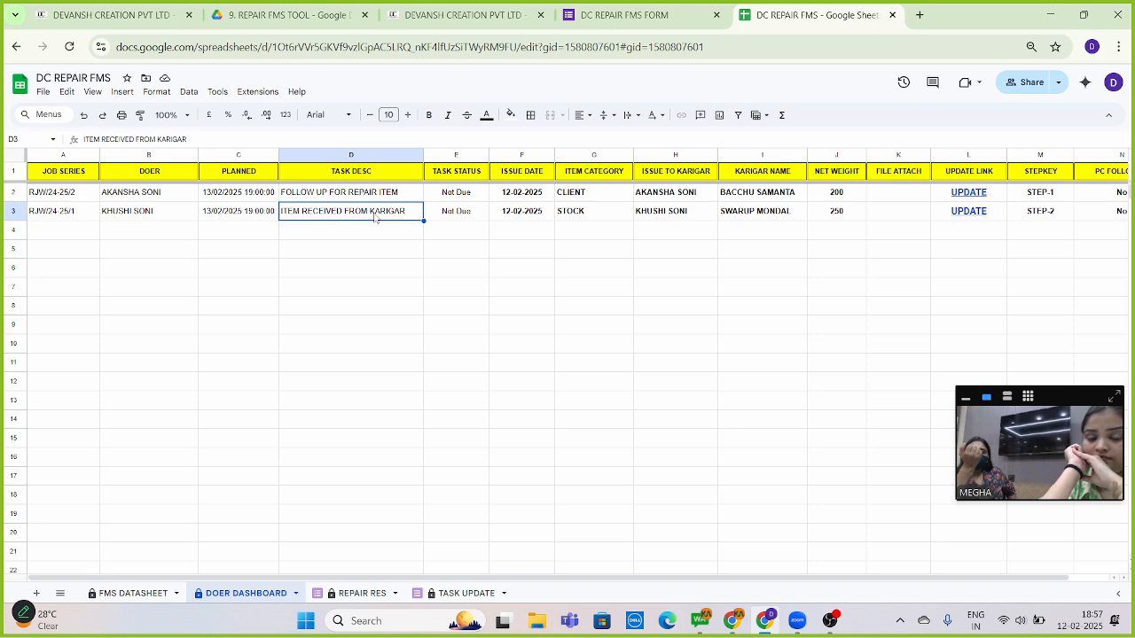
Open the first job's STEP-2 task update form from the dashboard and advance to the ITEM RECEIVED FROM KARIGAR section.
{"action": "left_click", "coordinate": [970, 216]}
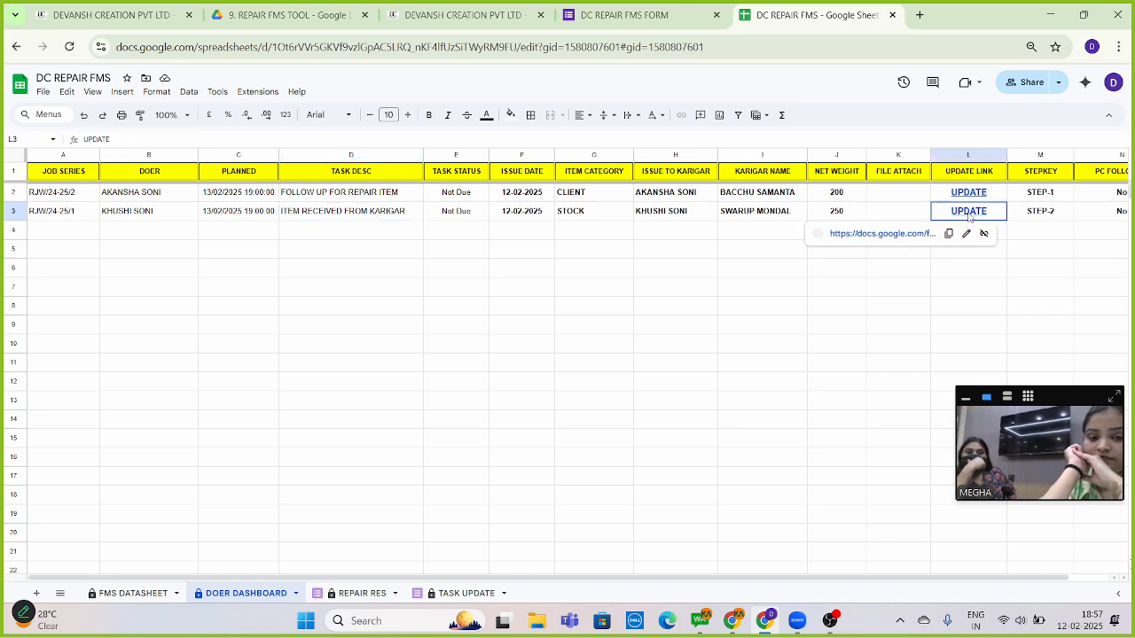
{"action": "left_click", "coordinate": [882, 233]}
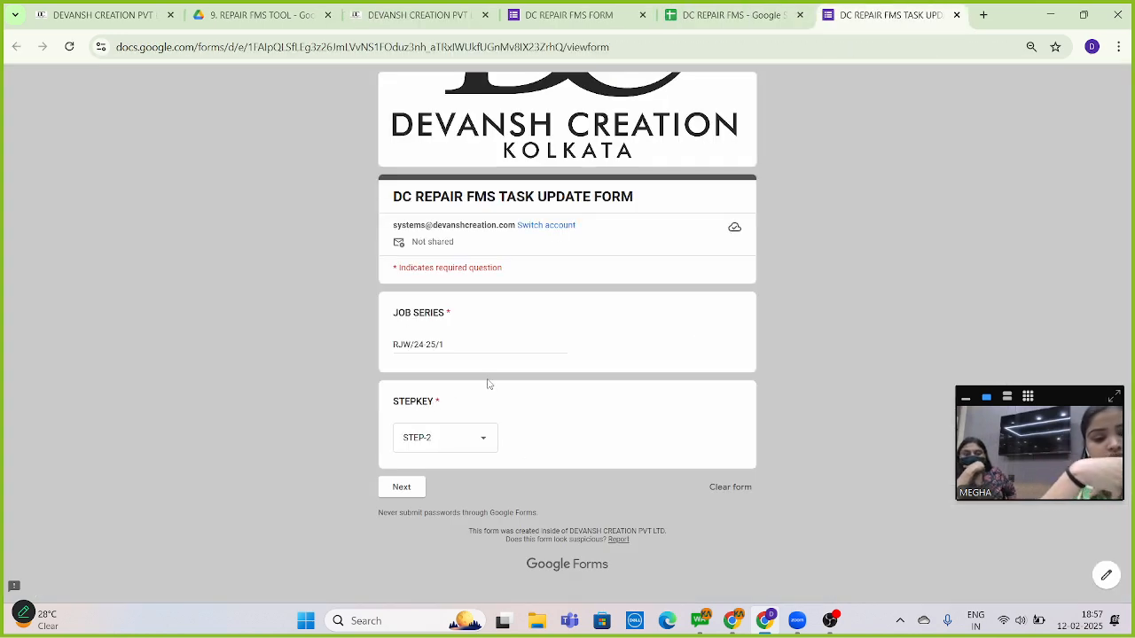
{"action": "left_click", "coordinate": [405, 491]}
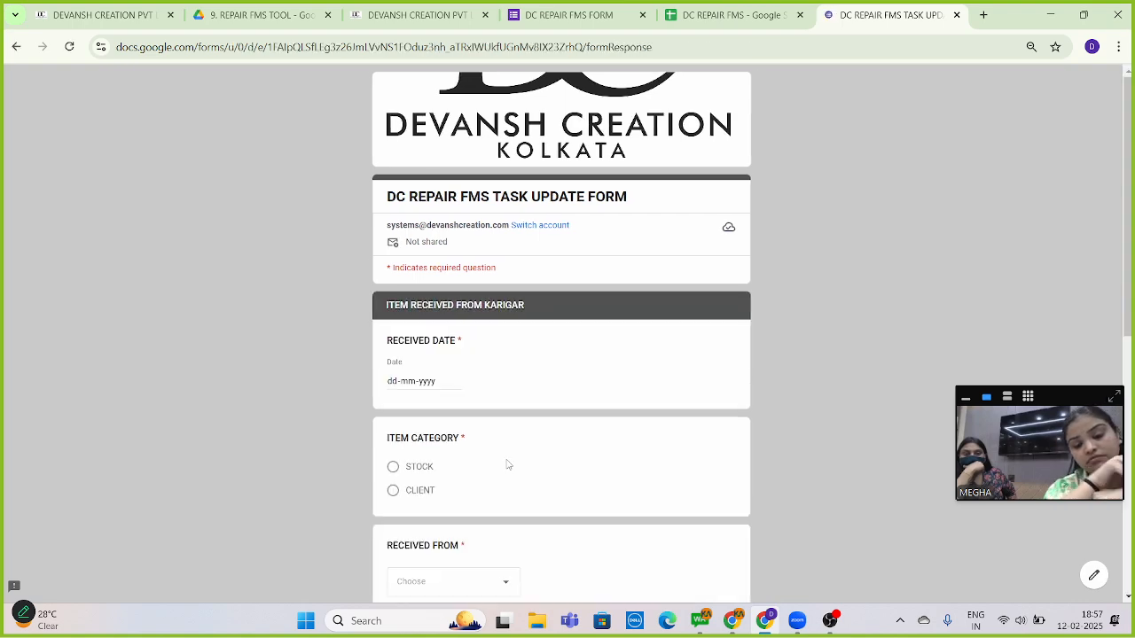
Review the section's questions from RECEIVED DATE to FILE ATTACH and look back at the job's row on the dashboard.
{"action": "scroll", "coordinate": [1132, 299], "scroll_direction": "down", "scroll_amount": 2}
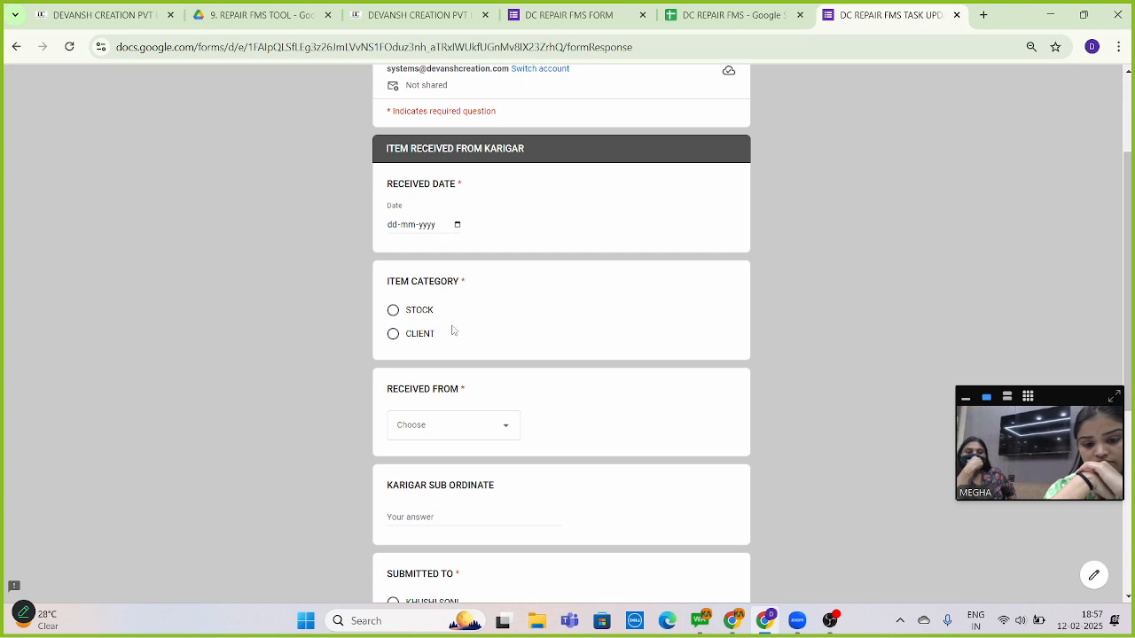
{"action": "scroll", "coordinate": [1126, 248], "scroll_direction": "down", "scroll_amount": 2}
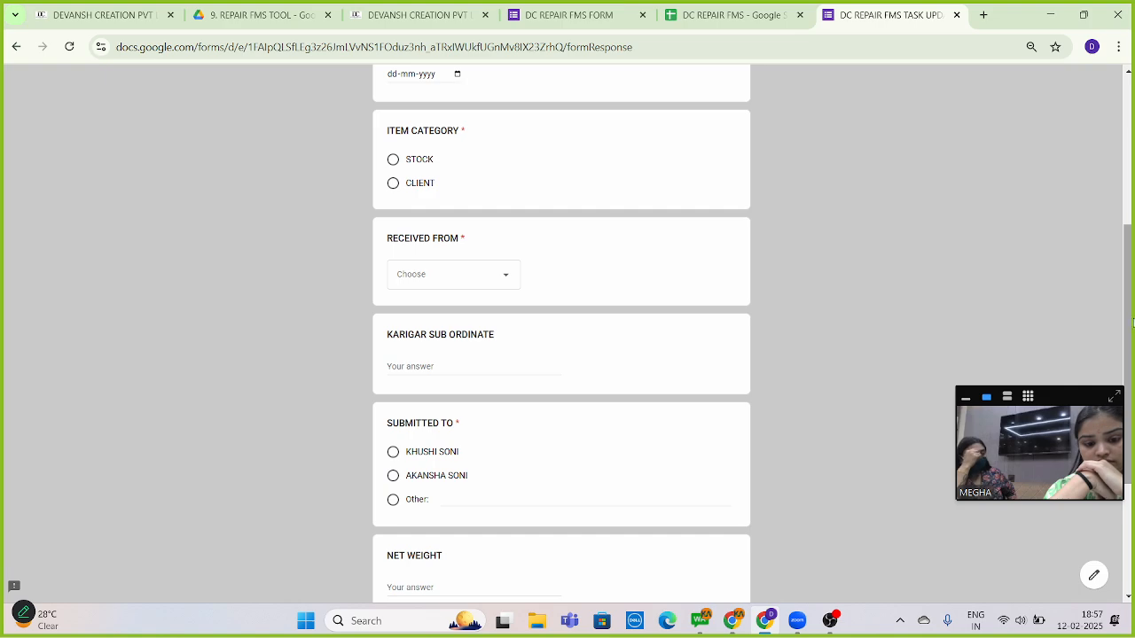
{"action": "scroll", "coordinate": [1127, 354], "scroll_direction": "down", "scroll_amount": 3}
{"action": "scroll", "coordinate": [1131, 421], "scroll_direction": "down", "scroll_amount": 1}
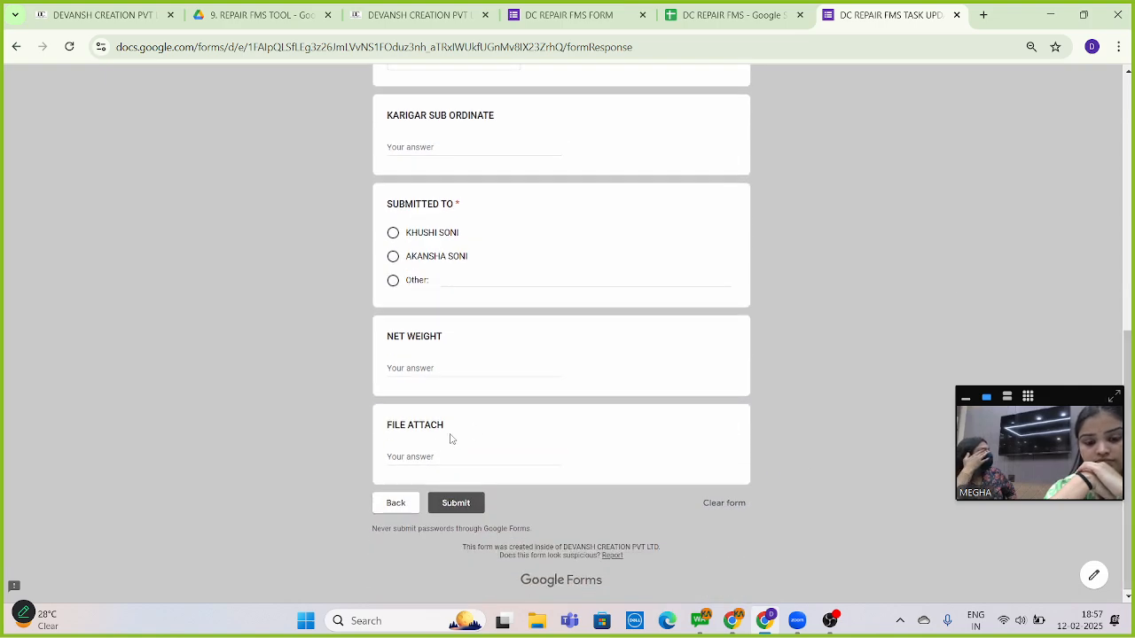
{"action": "scroll", "coordinate": [1130, 376], "scroll_direction": "up", "scroll_amount": 7}
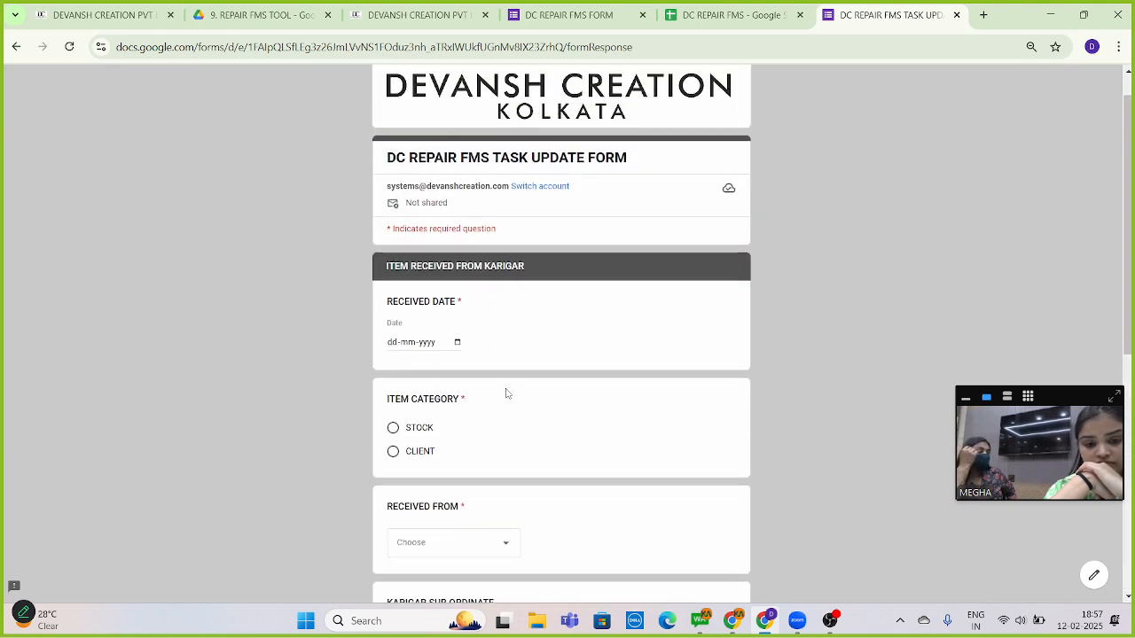
{"action": "left_click", "coordinate": [457, 343]}
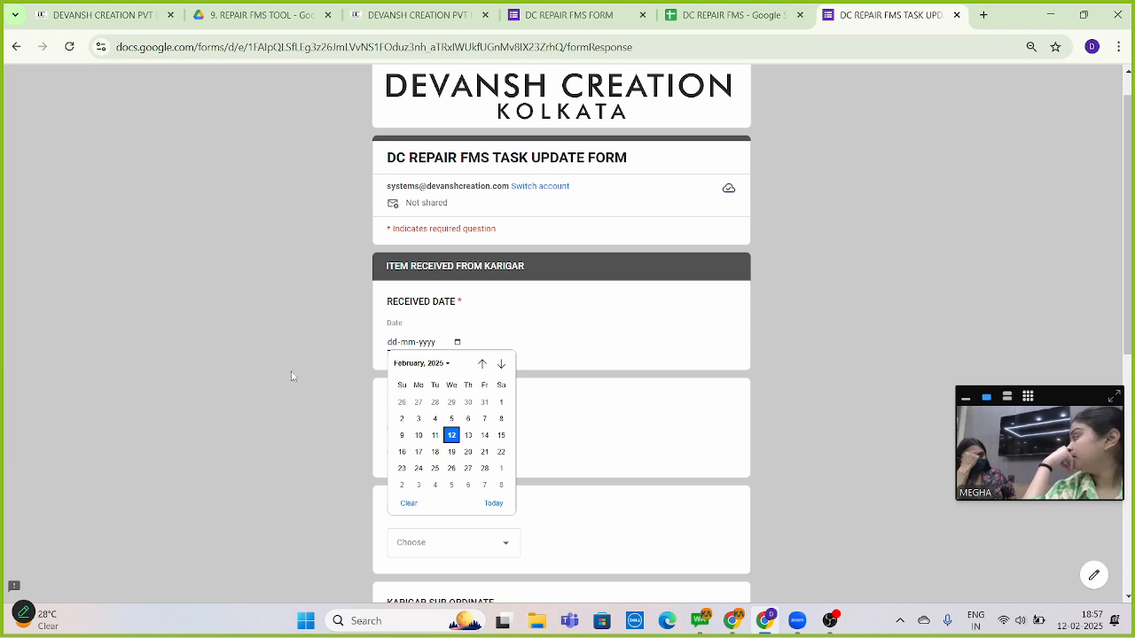
{"action": "left_click", "coordinate": [270, 317]}
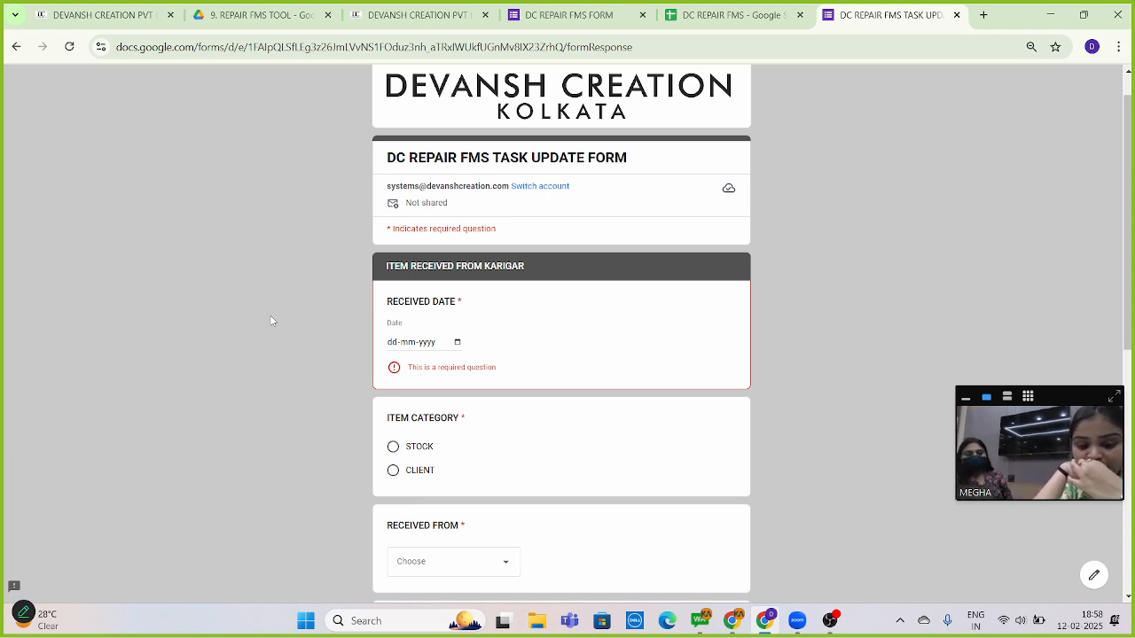
{"action": "left_click", "coordinate": [729, 15]}
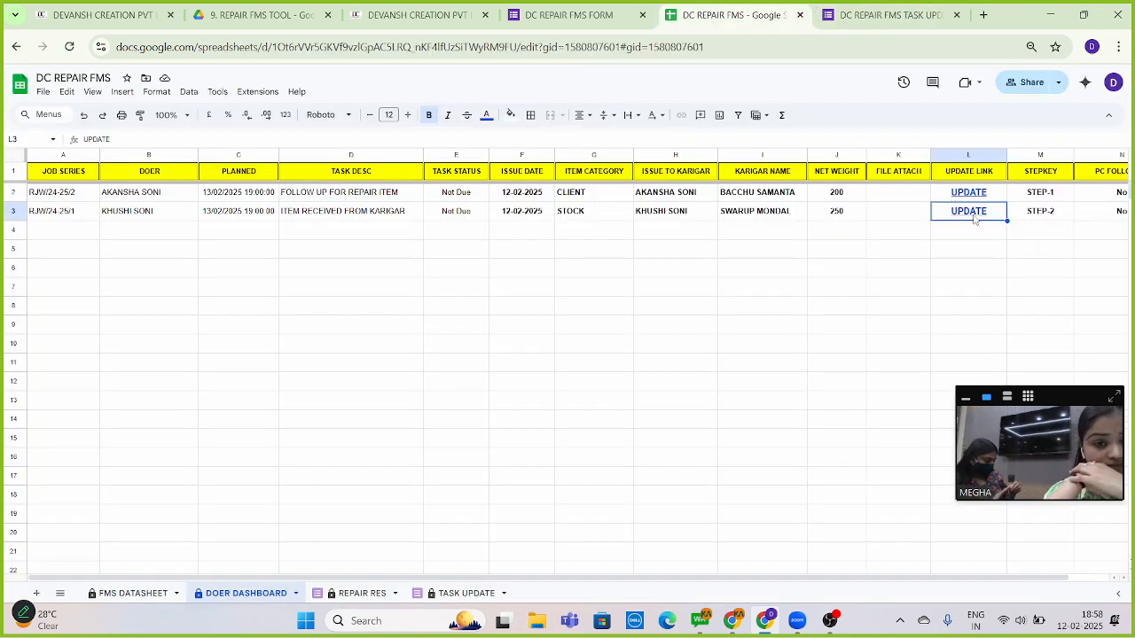
{"action": "left_click", "coordinate": [859, 13]}
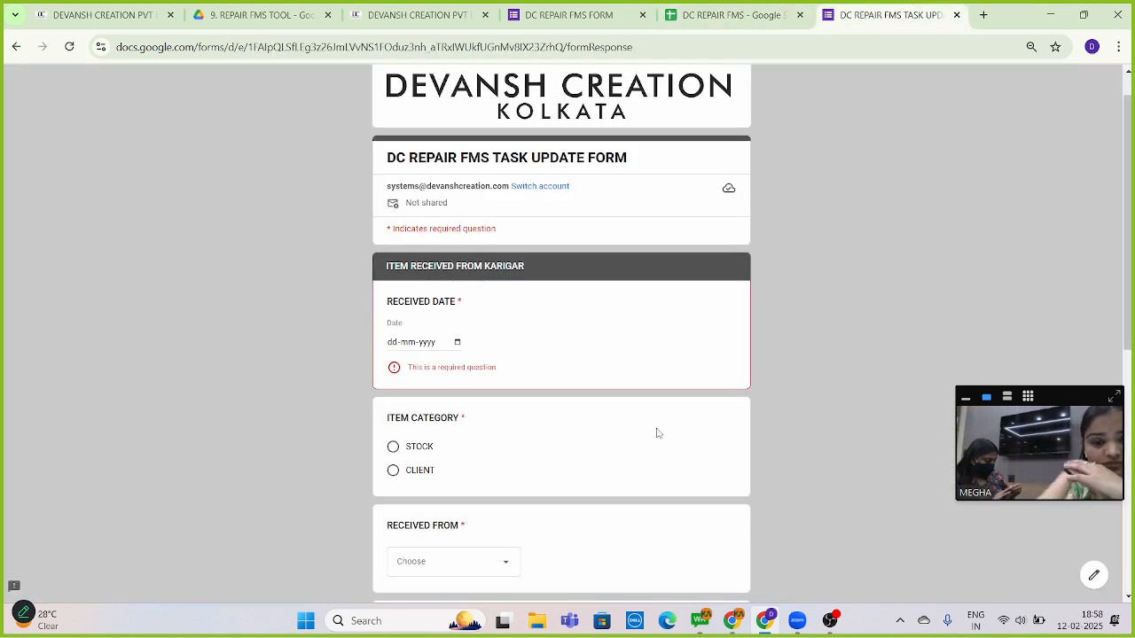
Enter 12-02-2025 as the received date, set the item category to STOCK, and choose the first listed karigar under RECEIVED FROM.
{"action": "scroll", "coordinate": [1129, 319], "scroll_direction": "down", "scroll_amount": 2}
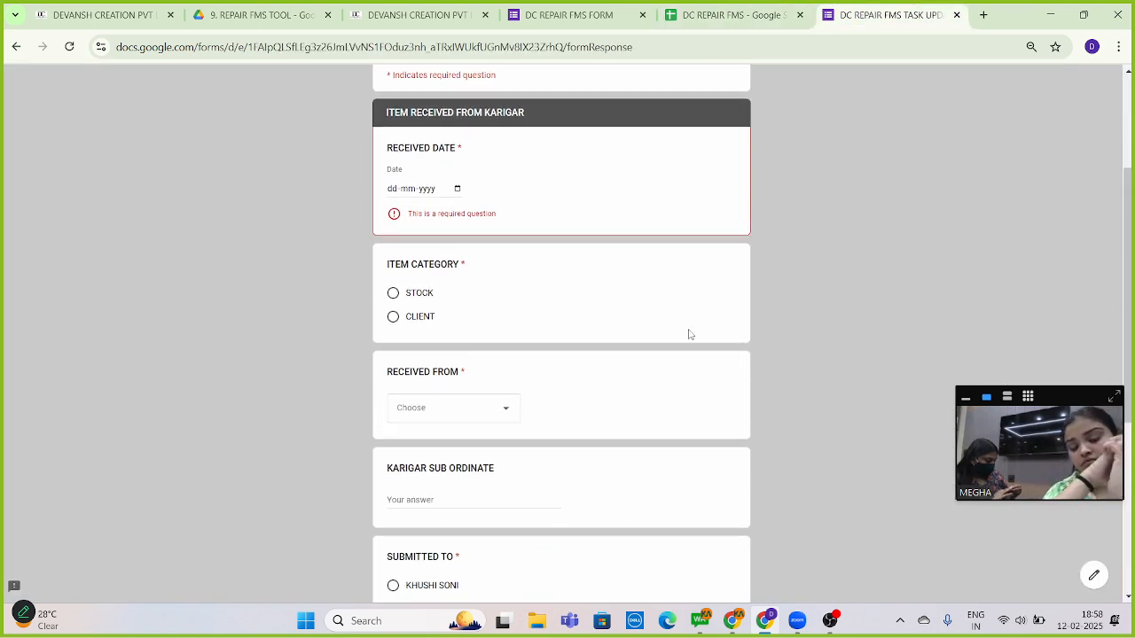
{"action": "left_click", "coordinate": [459, 192]}
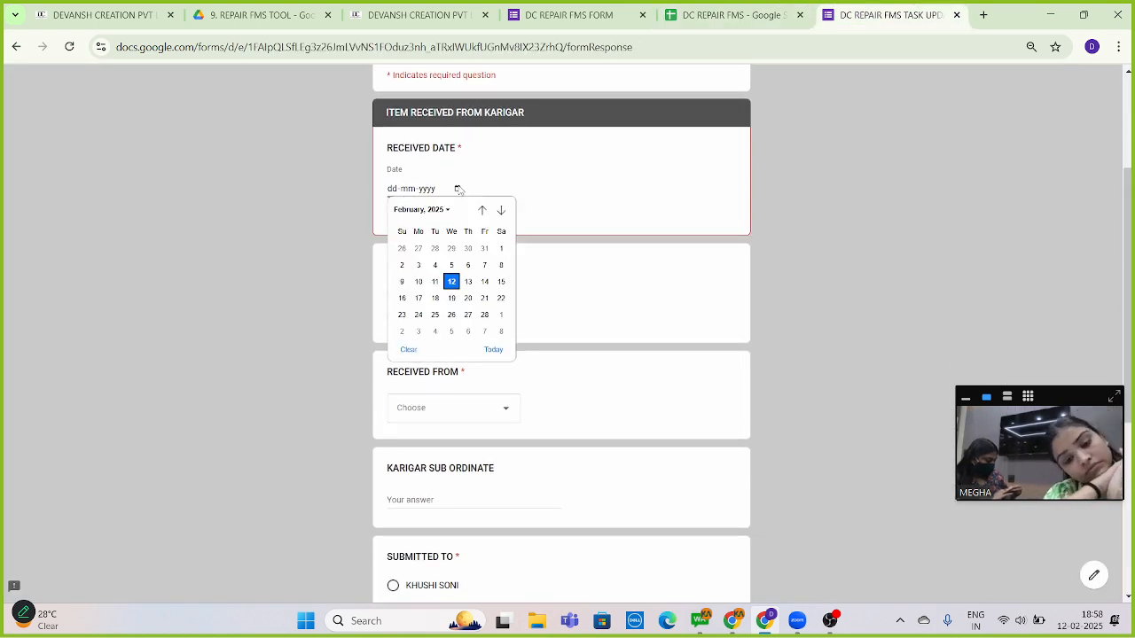
{"action": "left_click", "coordinate": [450, 280]}
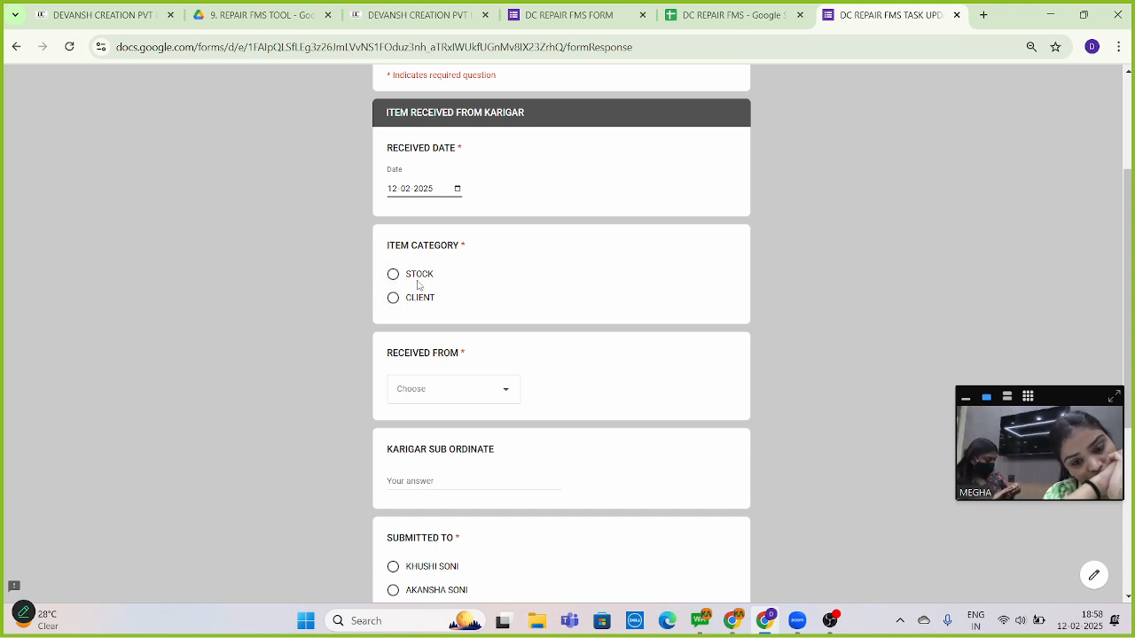
{"action": "left_click", "coordinate": [394, 276]}
{"action": "left_click", "coordinate": [436, 387]}
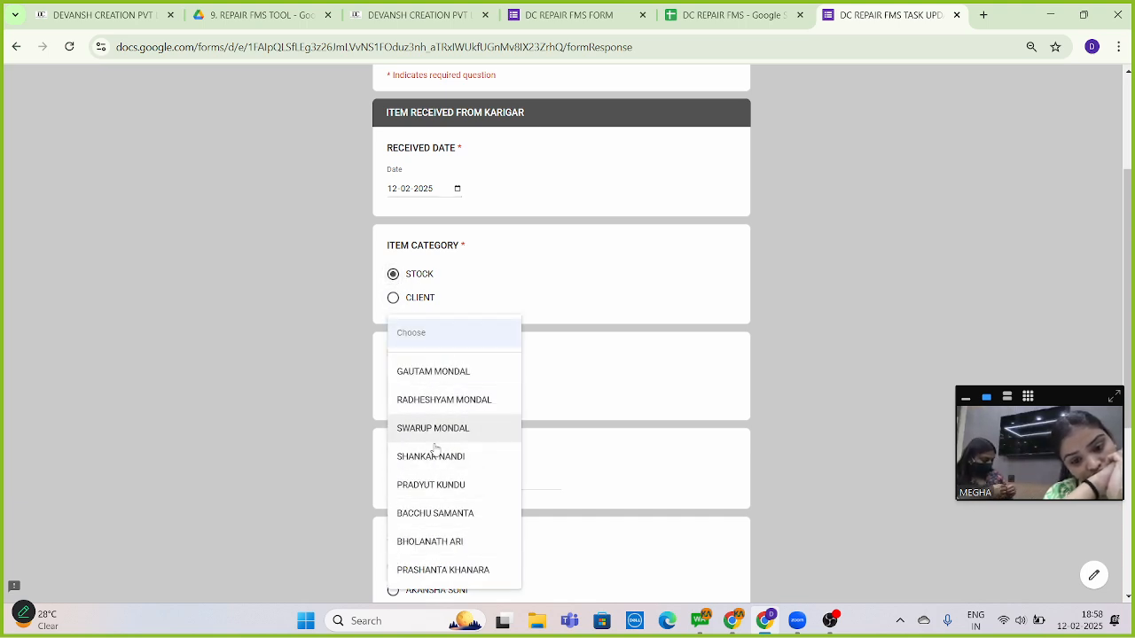
{"action": "left_click", "coordinate": [427, 373]}
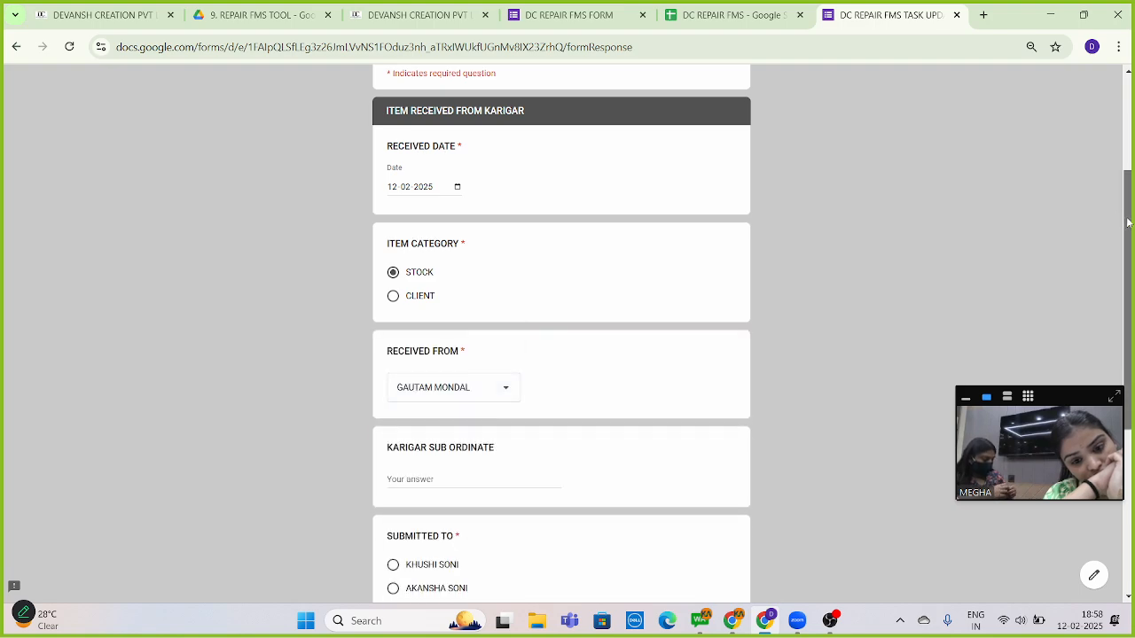
Choose the first listed person under SUBMITTED TO, enter 200 as the net weight, submit the task update, and close the form.
{"action": "scroll", "coordinate": [451, 358], "scroll_direction": "down", "scroll_amount": 2}
{"action": "left_click", "coordinate": [452, 358]}
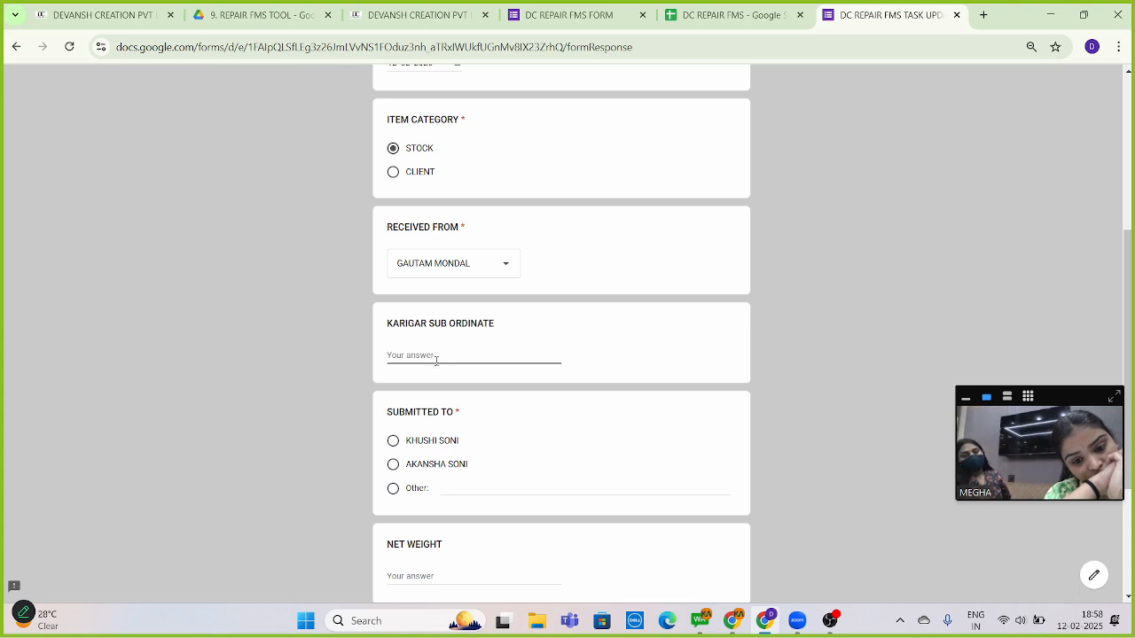
{"action": "scroll", "coordinate": [1129, 344], "scroll_direction": "down", "scroll_amount": 1}
{"action": "scroll", "coordinate": [1129, 344], "scroll_direction": "down", "scroll_amount": 2}
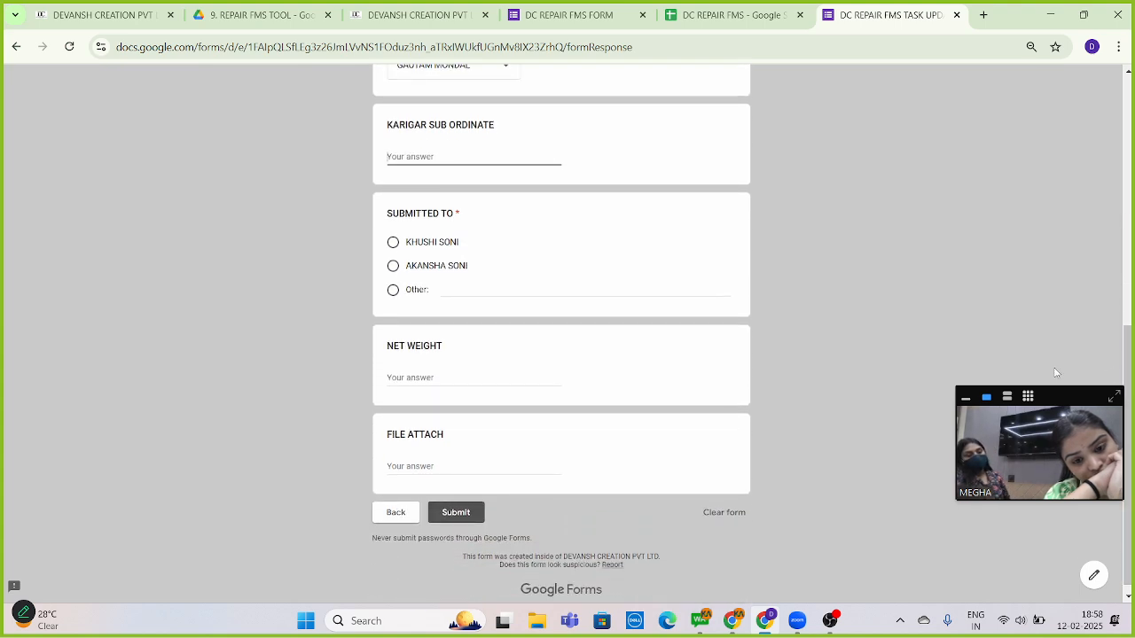
{"action": "left_click", "coordinate": [394, 248]}
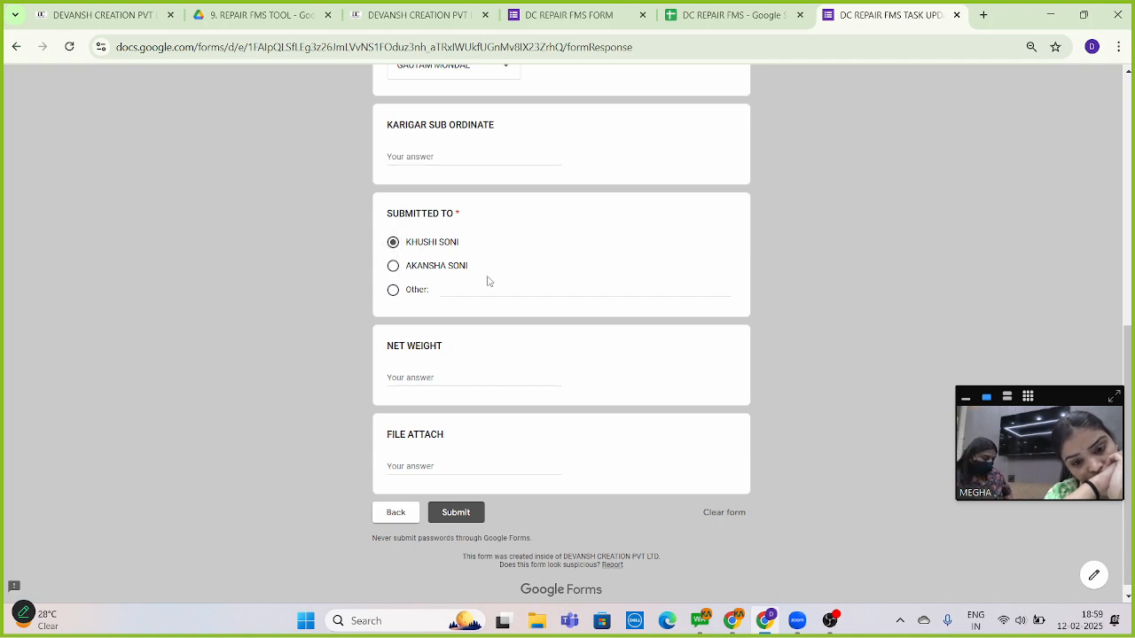
{"action": "left_click", "coordinate": [431, 379]}
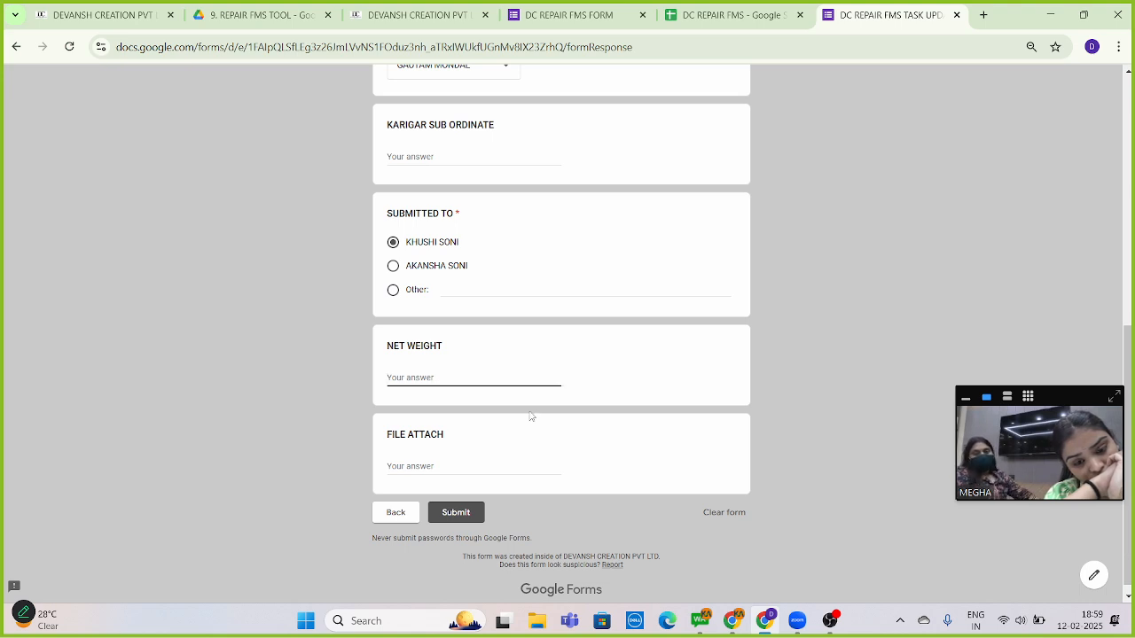
{"action": "type", "text": "200"}
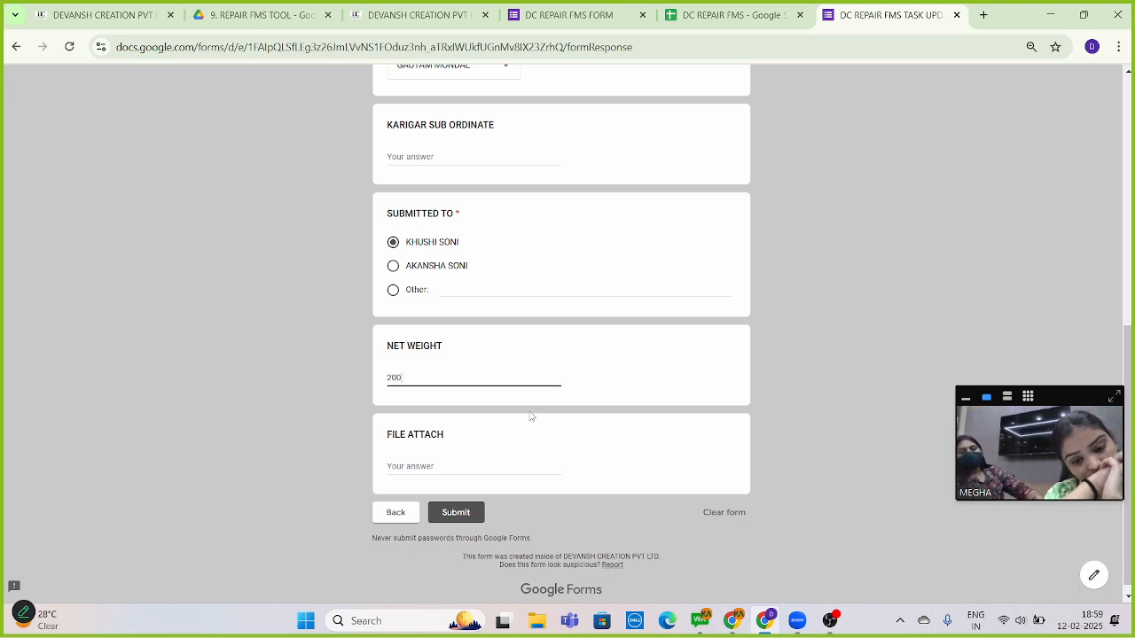
{"action": "left_click", "coordinate": [468, 514]}
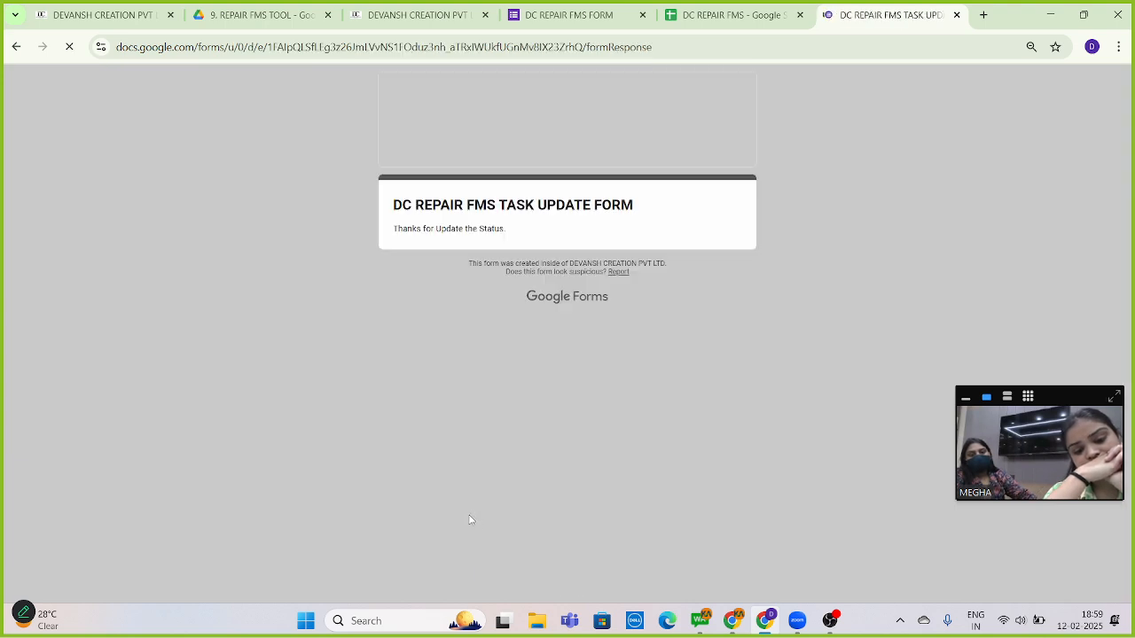
{"action": "left_click", "coordinate": [956, 15]}
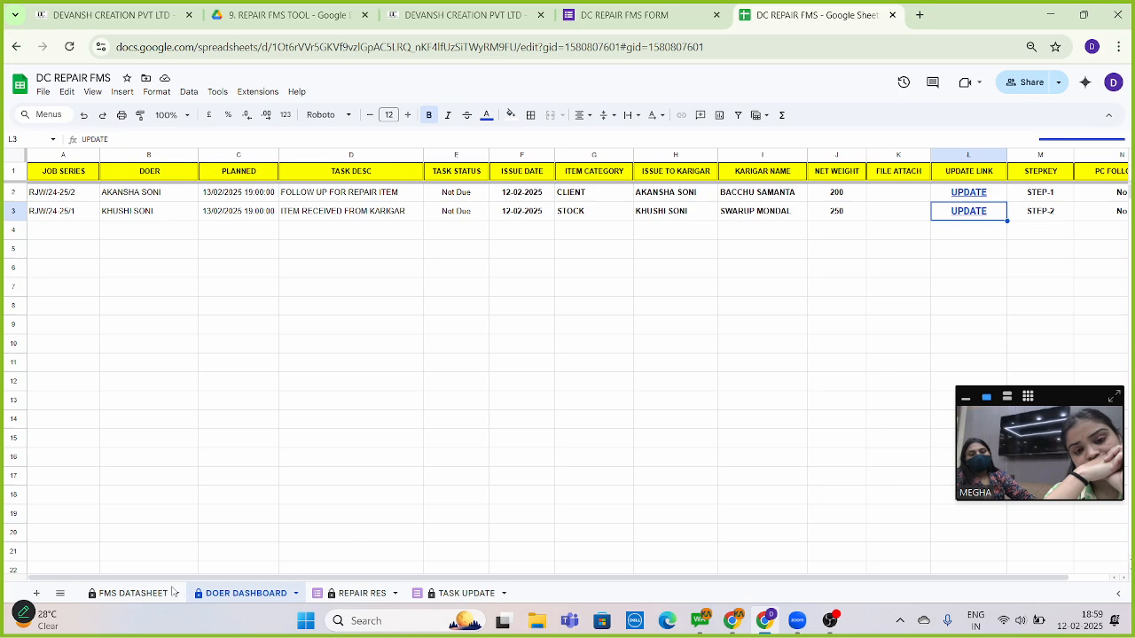
On the FMS DATASHEET sheet, examine the first job's STEP-2 entries from PLANNED and ACTUAL through SUBMITTED TO, ITEM CATEGORY and STATUS.
{"action": "left_click", "coordinate": [150, 593]}
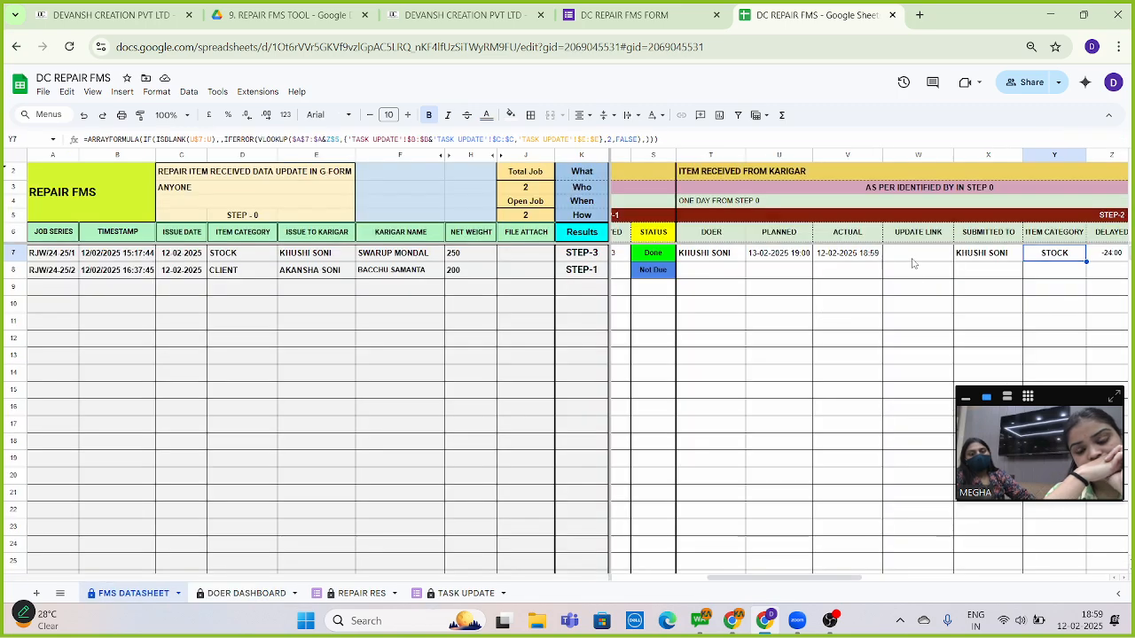
{"action": "left_click", "coordinate": [918, 255]}
{"action": "key", "text": "Left"}
{"action": "key", "text": "Left"}
{"action": "key", "text": "Up"}
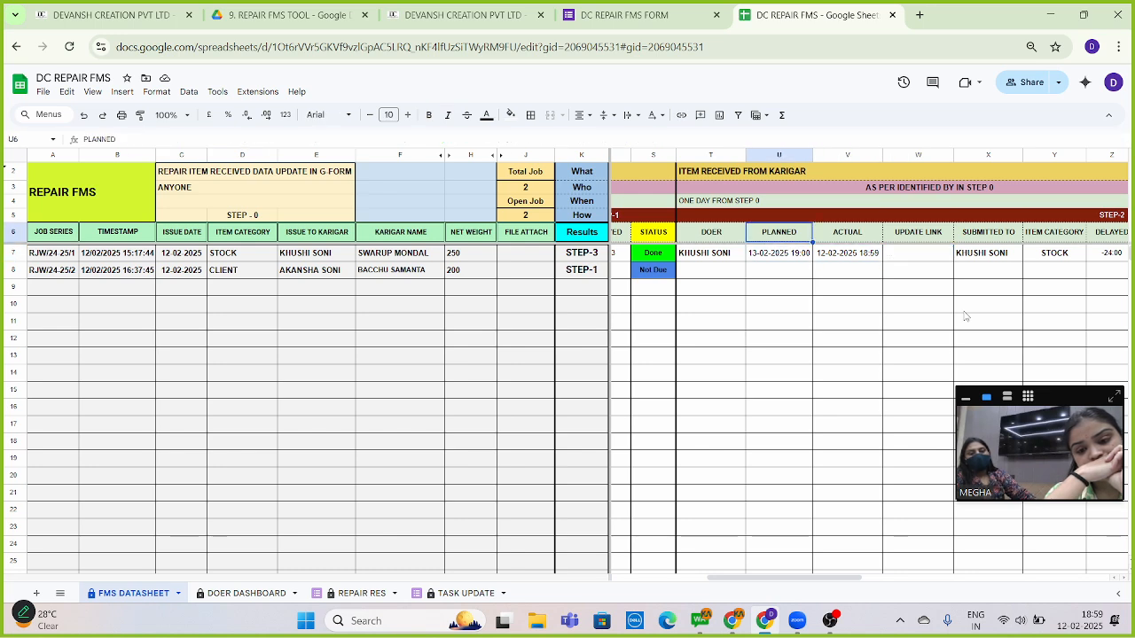
{"action": "key", "text": "Right"}
{"action": "key", "text": "Down"}
{"action": "key", "text": "Right"}
{"action": "key", "text": "Right"}
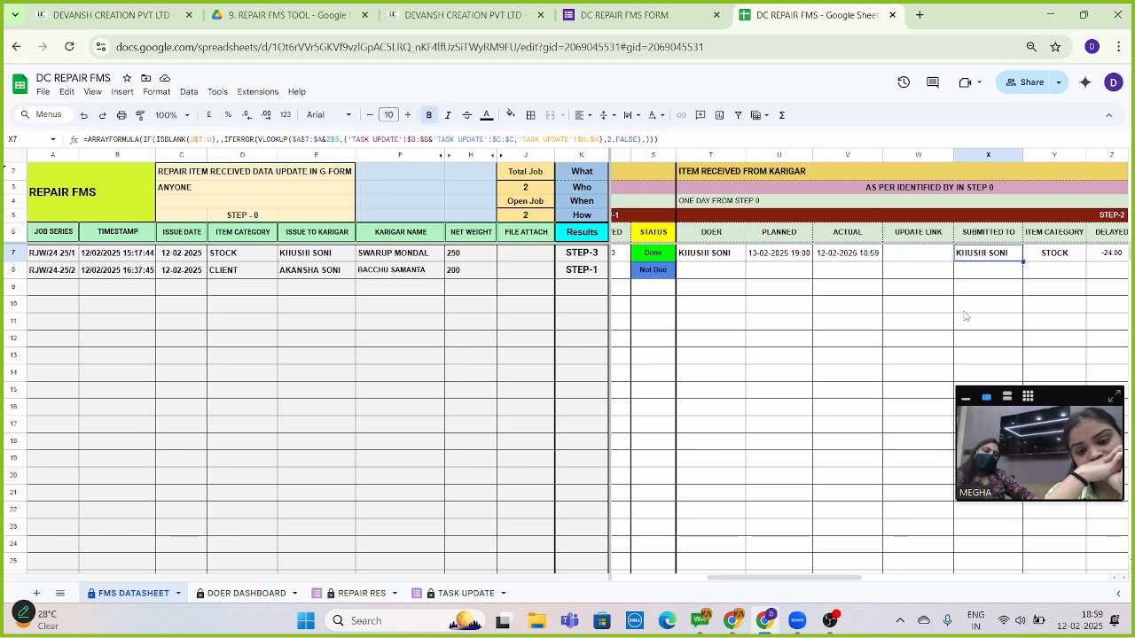
{"action": "key", "text": "Right"}
{"action": "key", "text": "Right"}
{"action": "key", "text": "Right"}
{"action": "key", "text": "Right"}
{"action": "key", "text": "Right"}
{"action": "key", "text": "Right"}
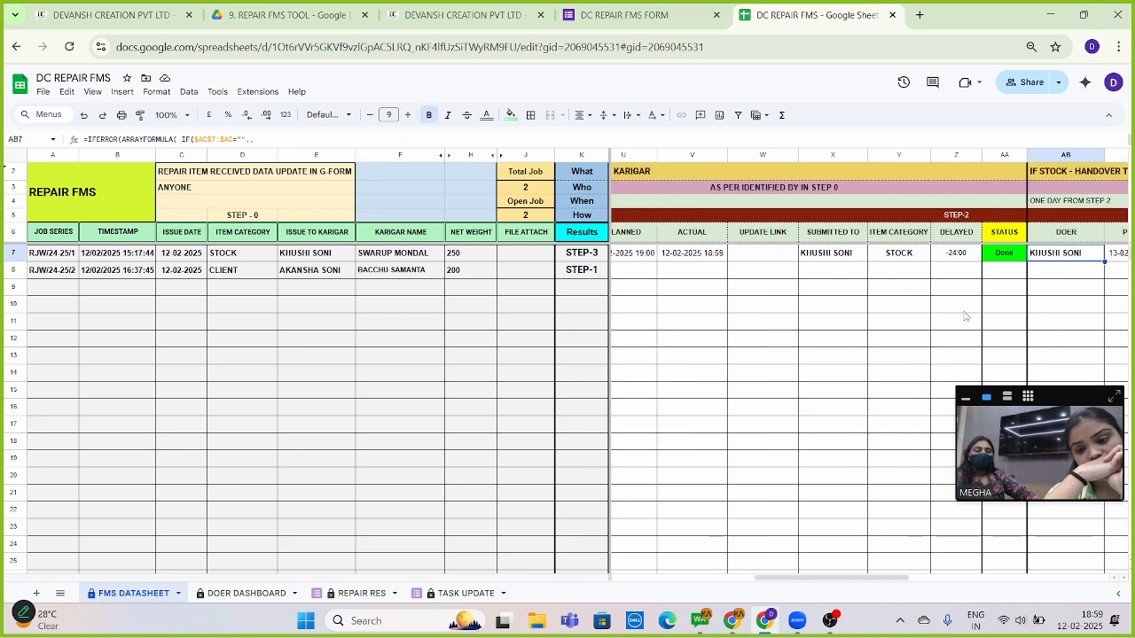
Examine the first job's STEP-3 handover to stock columns up to the start of the client dispatch section.
{"action": "key", "text": "Right"}
{"action": "key", "text": "Left"}
{"action": "key", "text": "Left"}
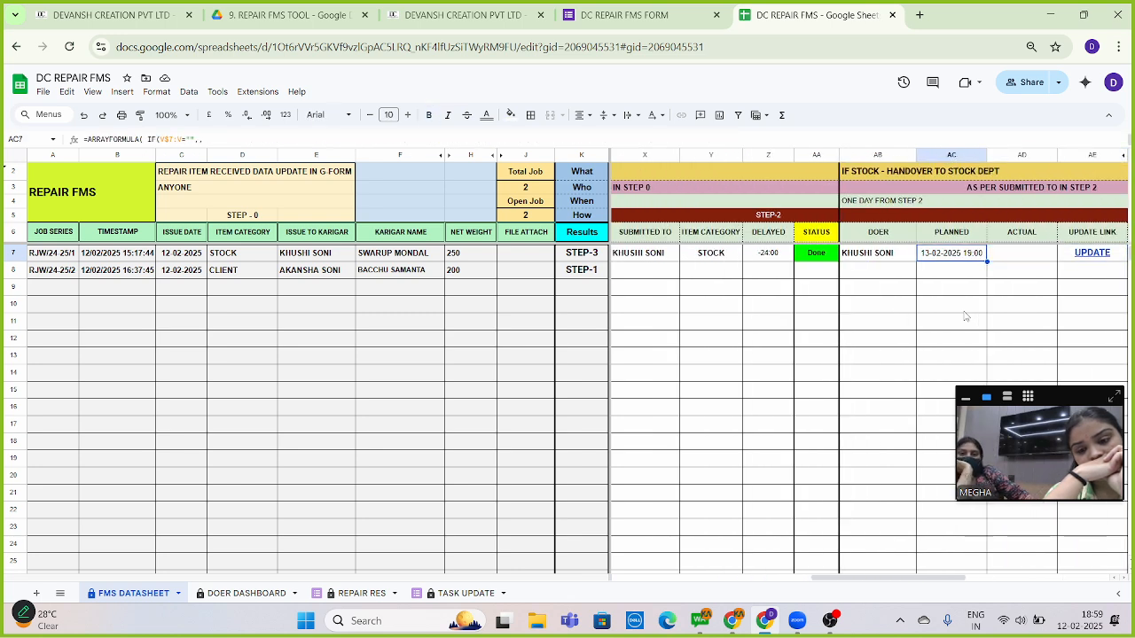
{"action": "key", "text": "Right"}
{"action": "key", "text": "Right"}
{"action": "key", "text": "Right"}
{"action": "key", "text": "Right"}
{"action": "key", "text": "Right"}
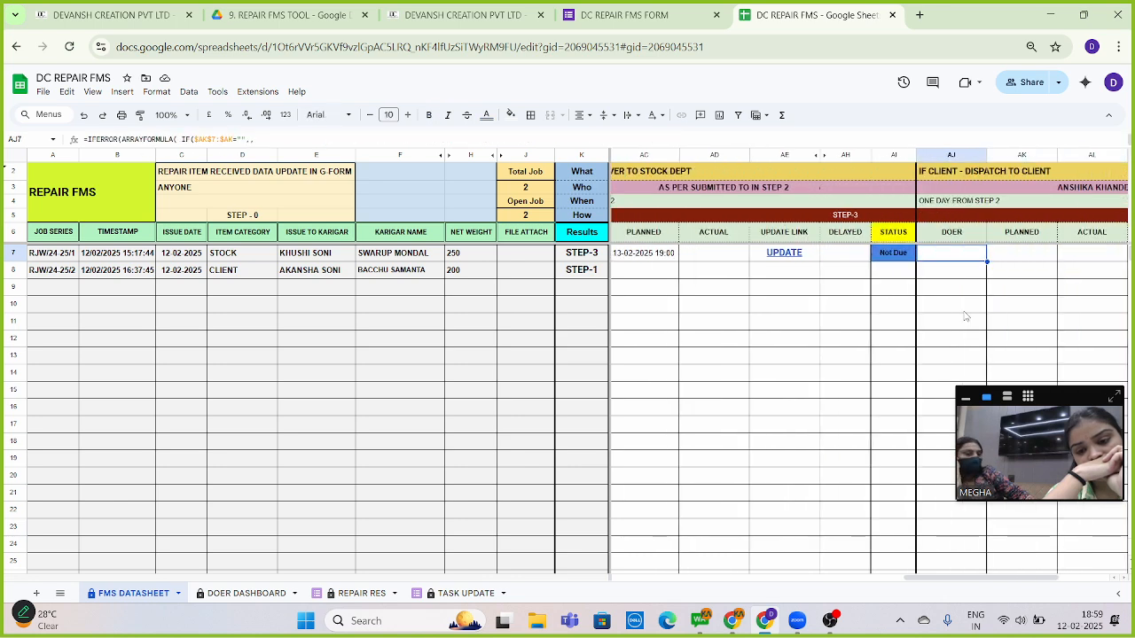
Recheck the first job's STEP-2 item category, then compare its STEP-3 stock handover columns with the client dispatch columns.
{"action": "key", "text": "Left"}
{"action": "key", "text": "Left"}
{"action": "key", "text": "Left"}
{"action": "key", "text": "Left"}
{"action": "key", "text": "Left"}
{"action": "key", "text": "Left"}
{"action": "key", "text": "Left"}
{"action": "key", "text": "Left"}
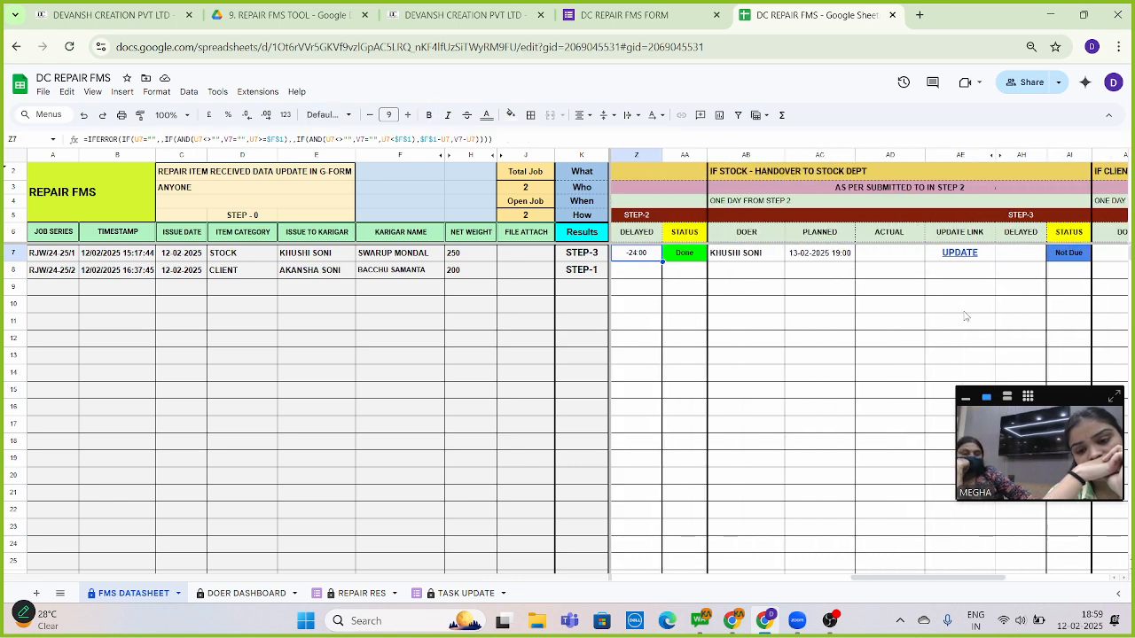
{"action": "key", "text": "Left"}
{"action": "key", "text": "Right"}
{"action": "key", "text": "Right"}
{"action": "key", "text": "Right"}
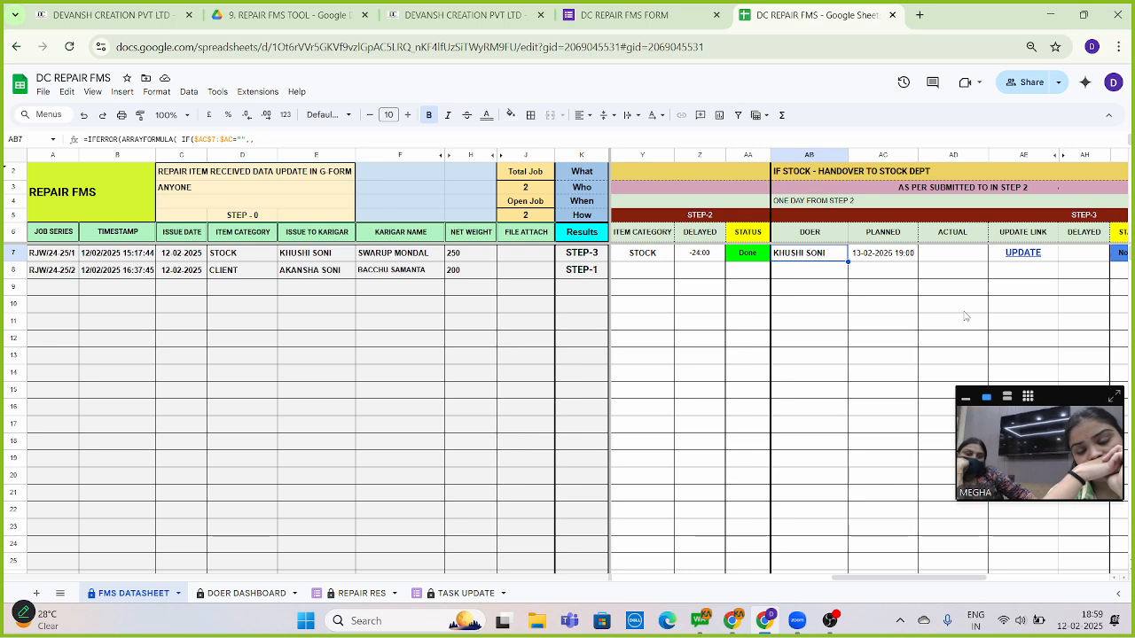
{"action": "key", "text": "Right"}
{"action": "key", "text": "Right"}
{"action": "key", "text": "Right"}
{"action": "key", "text": "Right"}
{"action": "key", "text": "Right"}
{"action": "key", "text": "Right"}
{"action": "key", "text": "Right"}
{"action": "key", "text": "Right"}
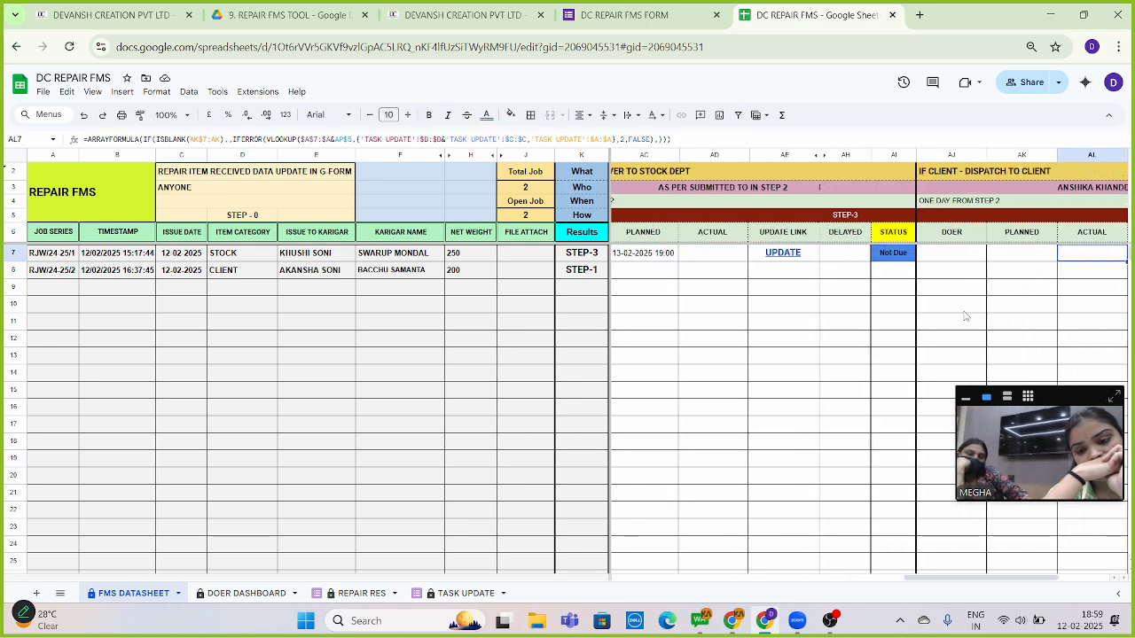
Trace the first job's row back from the client dispatch columns through STEP-3 to the STEP-2 item category.
{"action": "key", "text": "Left"}
{"action": "key", "text": "Left"}
{"action": "key", "text": "Left"}
{"action": "key", "text": "Left"}
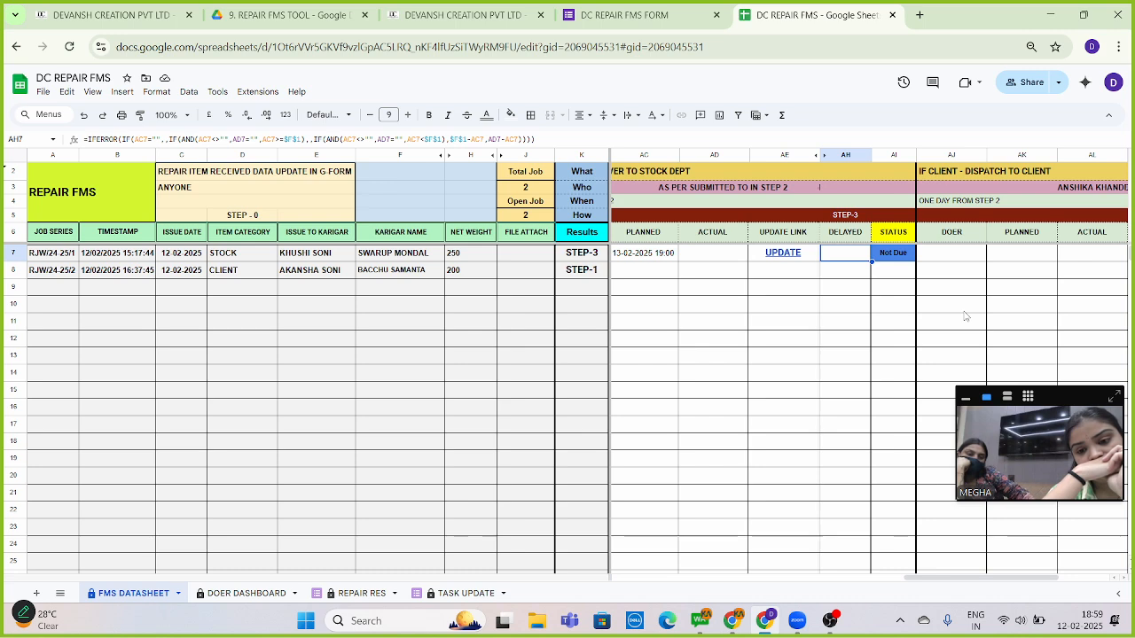
{"action": "key", "text": "Left"}
{"action": "key", "text": "Left"}
{"action": "key", "text": "Left"}
{"action": "key", "text": "Left"}
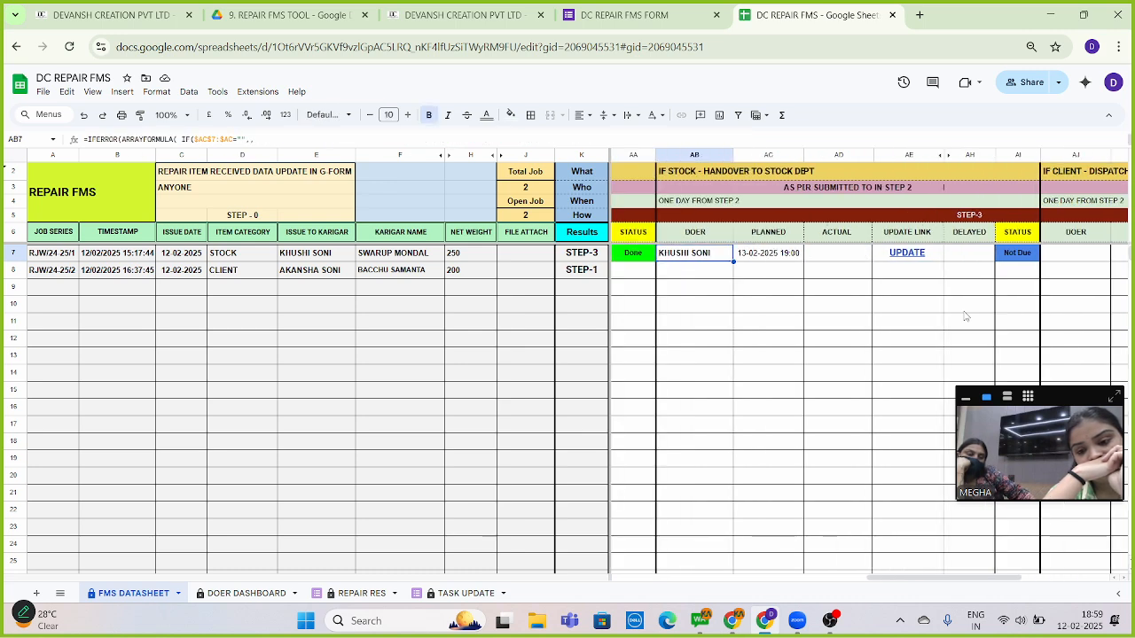
{"action": "key", "text": "Left"}
{"action": "key", "text": "Left"}
{"action": "key", "text": "Left"}
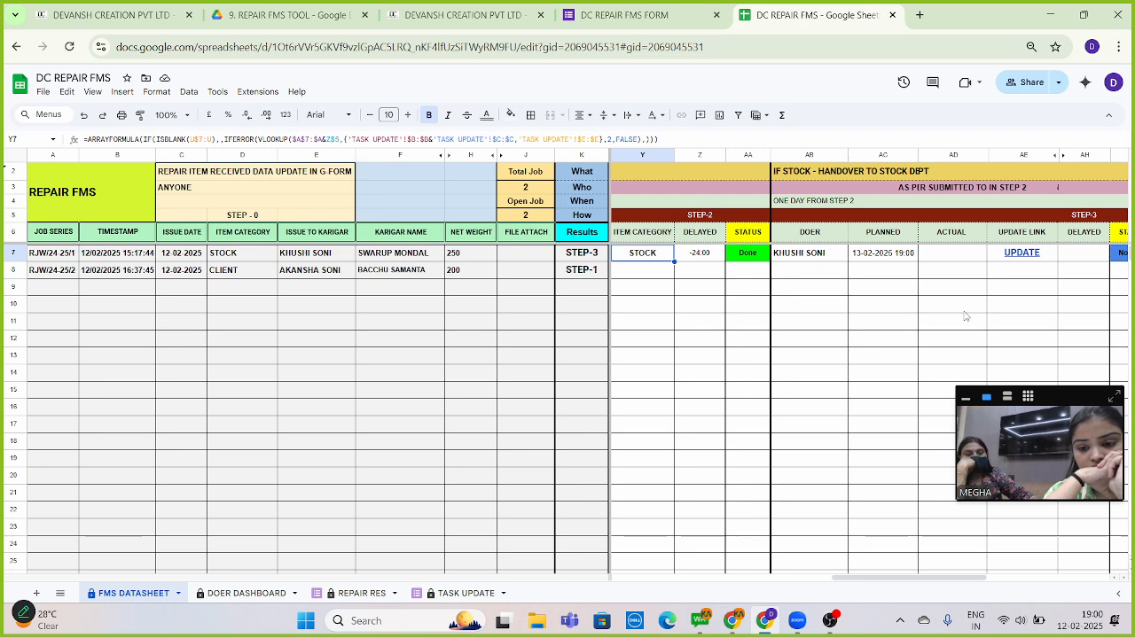
Review the first job's STEP-3 doer, planned date, update link and status up to the client dispatch DOER column.
{"action": "key", "text": "Right"}
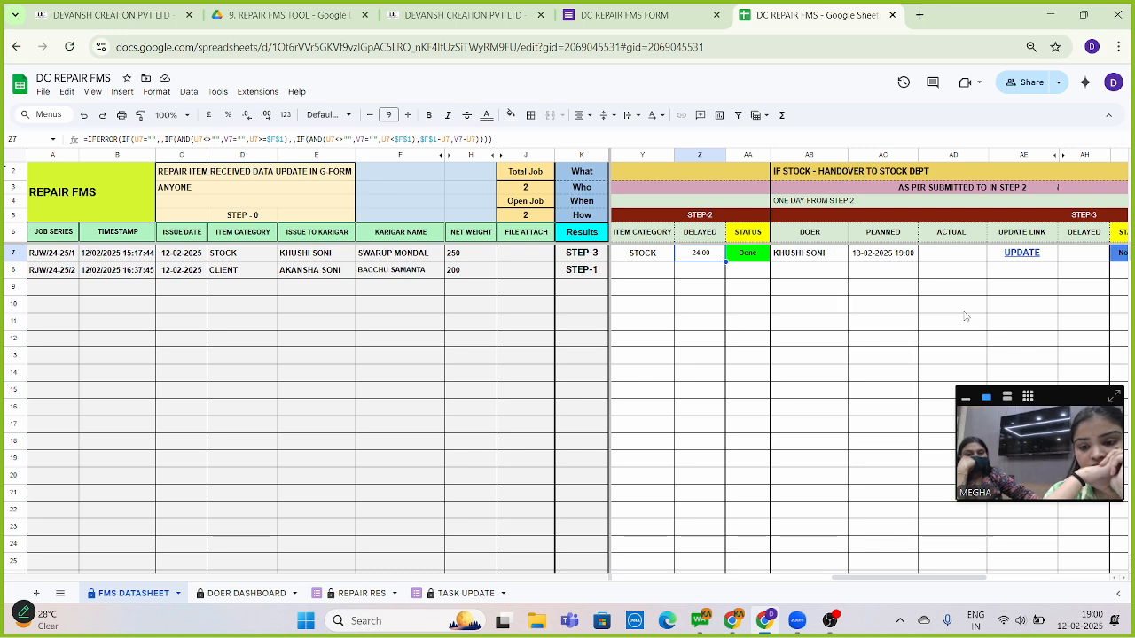
{"action": "key", "text": "Right"}
{"action": "key", "text": "Right"}
{"action": "key", "text": "Right"}
{"action": "key", "text": "Right"}
{"action": "key", "text": "Right"}
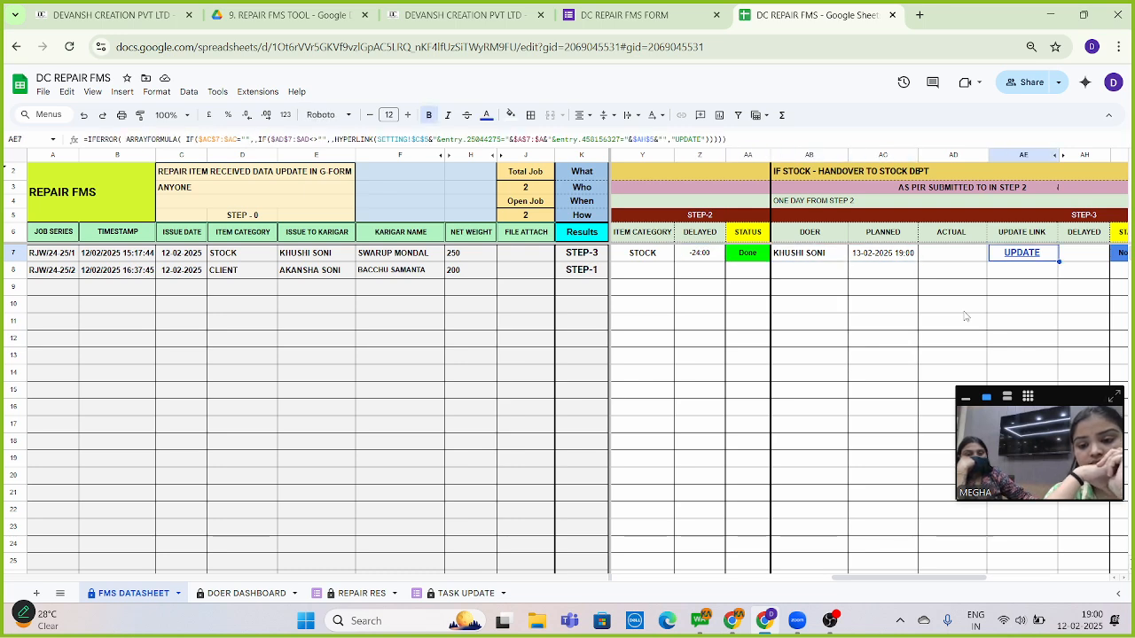
{"action": "key", "text": "Right"}
{"action": "key", "text": "Right"}
{"action": "key", "text": "Right"}
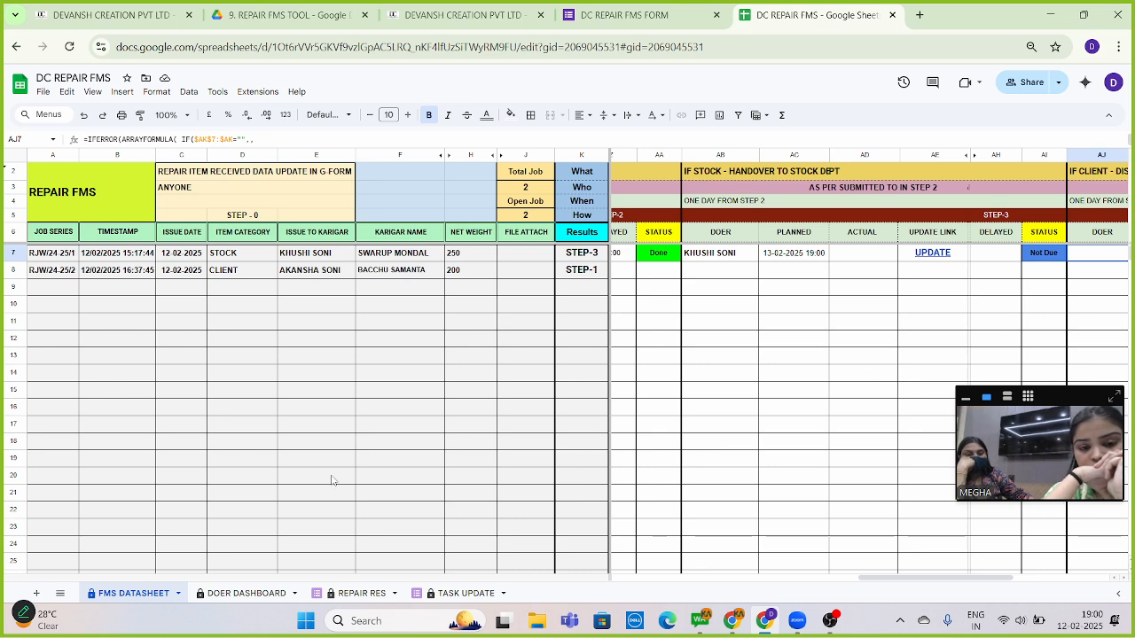
From the DOER DASHBOARD sheet, open the first job's STEP-3 stock handover update form, submit it, and close the form.
{"action": "left_click", "coordinate": [245, 594]}
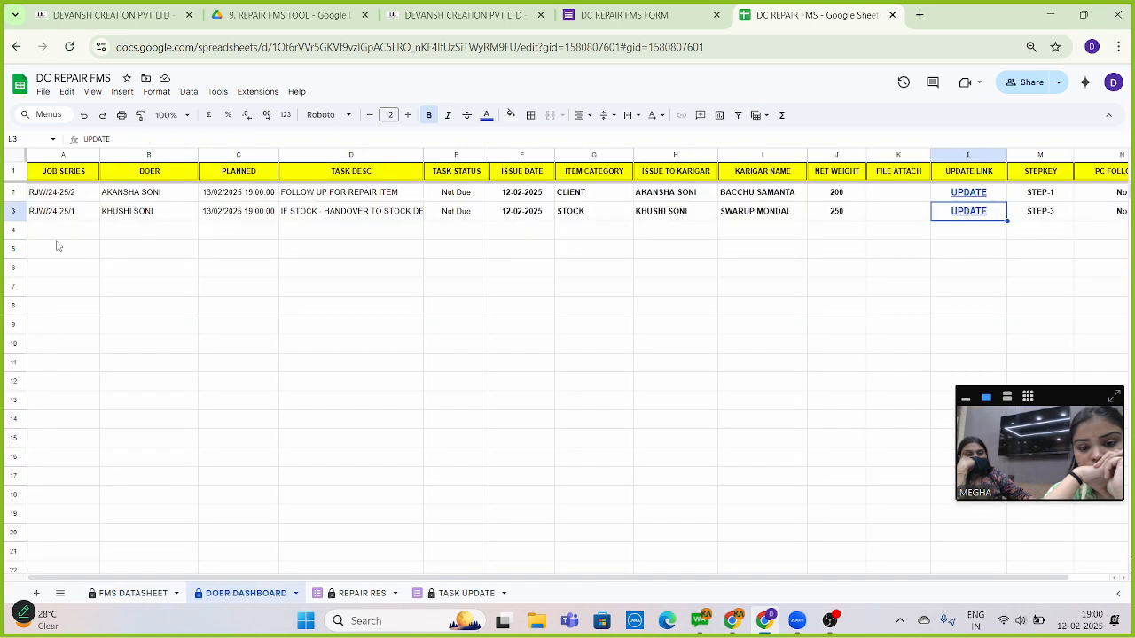
{"action": "left_click", "coordinate": [354, 215]}
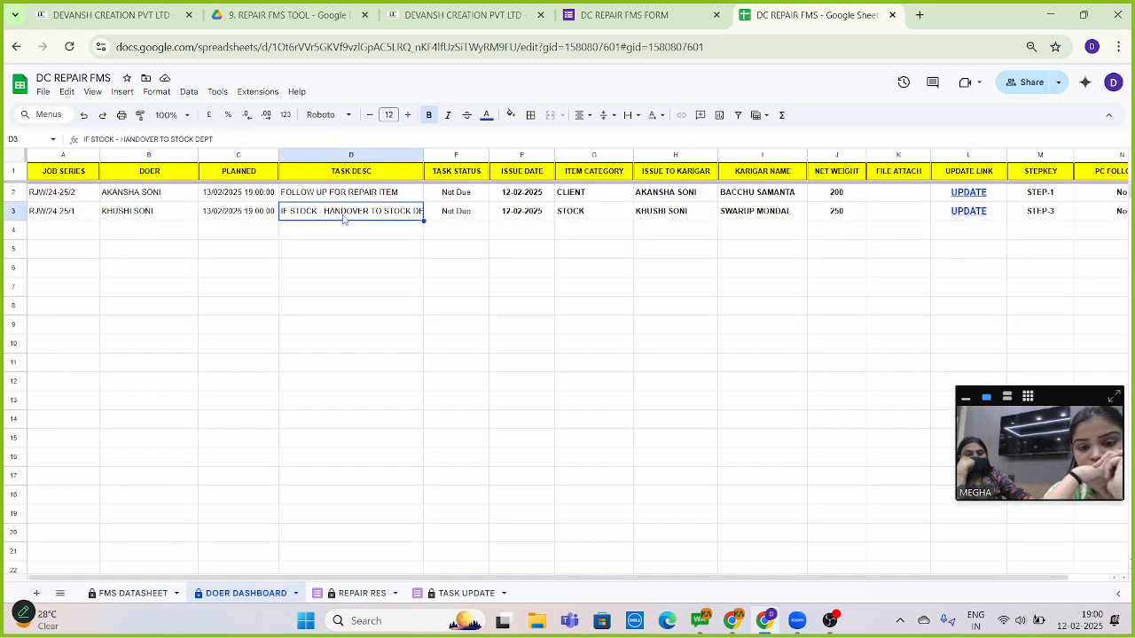
{"action": "left_click", "coordinate": [978, 215]}
{"action": "left_click", "coordinate": [918, 236]}
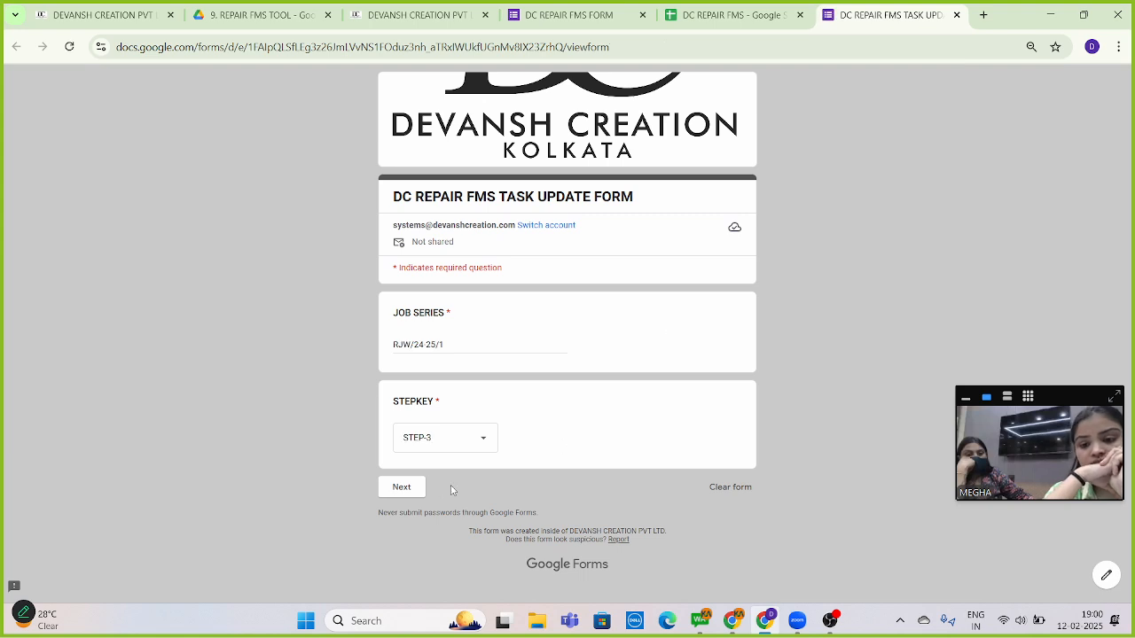
{"action": "left_click", "coordinate": [406, 488]}
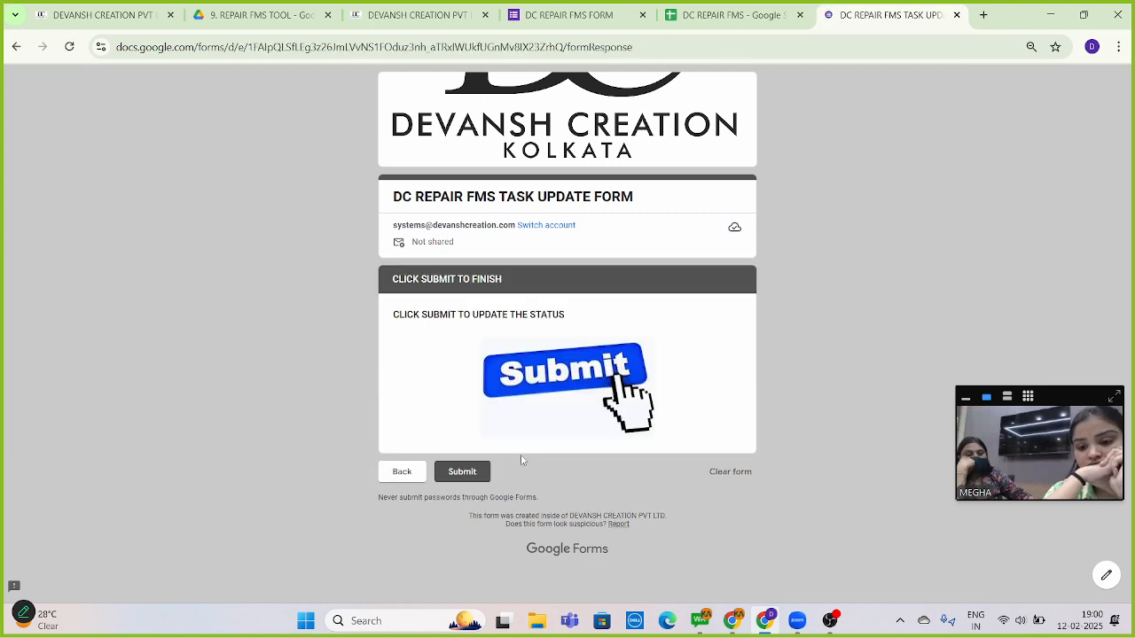
{"action": "left_click", "coordinate": [460, 471]}
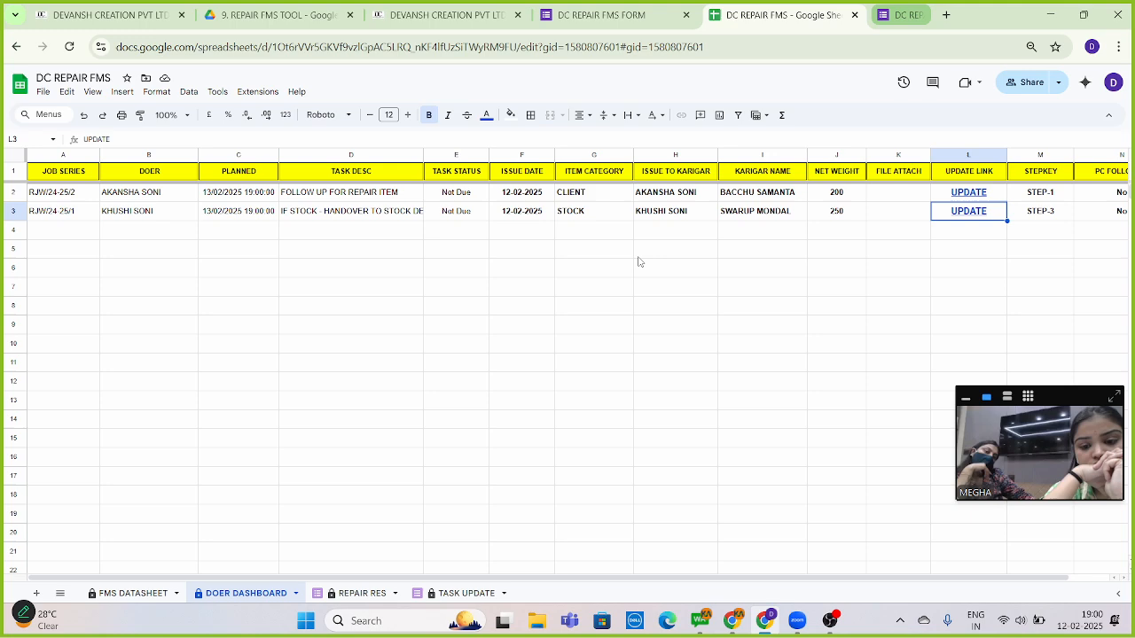
{"action": "key", "text": "ctrl+w"}
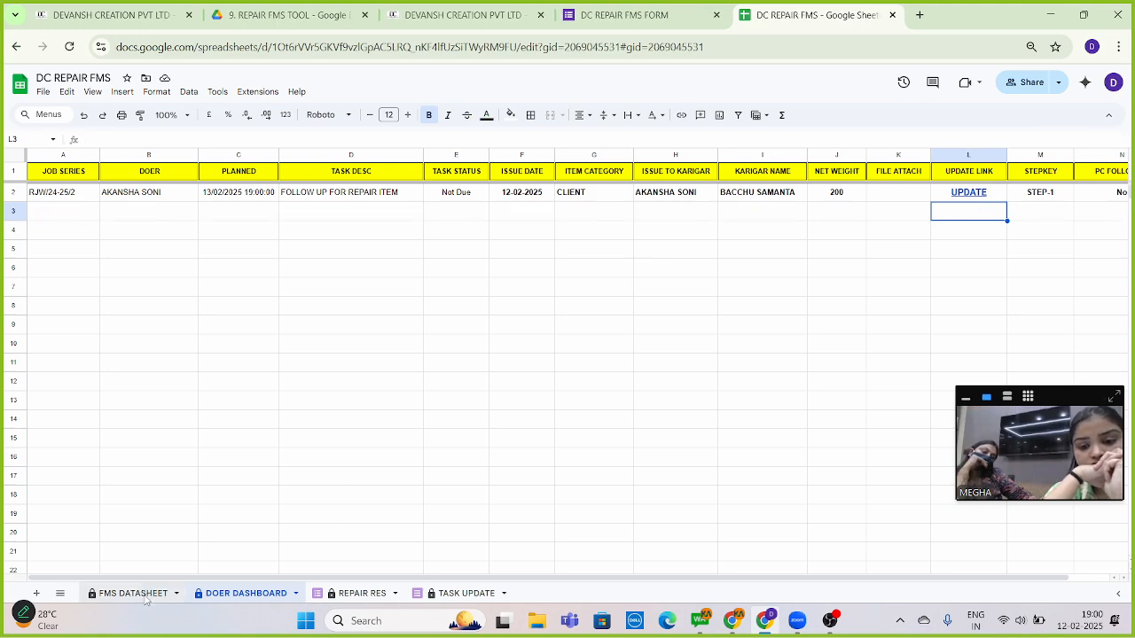
On the FMS DATASHEET sheet, check the first job's STEP-3 entries and its cells in the STEP-4 IF CLIENT - DISPATCH TO CLIENT section.
{"action": "left_click", "coordinate": [135, 593]}
{"action": "left_click", "coordinate": [927, 269]}
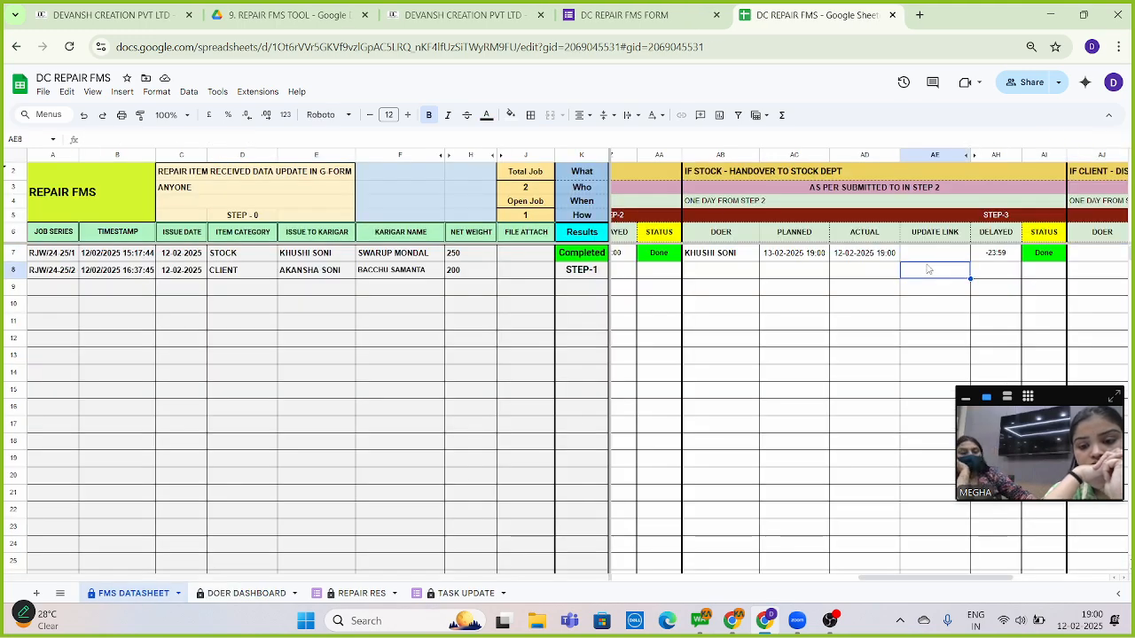
{"action": "key", "text": "Up"}
{"action": "key", "text": "Right"}
{"action": "key", "text": "Right"}
{"action": "key", "text": "Right"}
{"action": "key", "text": "Right"}
{"action": "key", "text": "Right"}
{"action": "key", "text": "Right"}
{"action": "key", "text": "Right"}
{"action": "key", "text": "Right"}
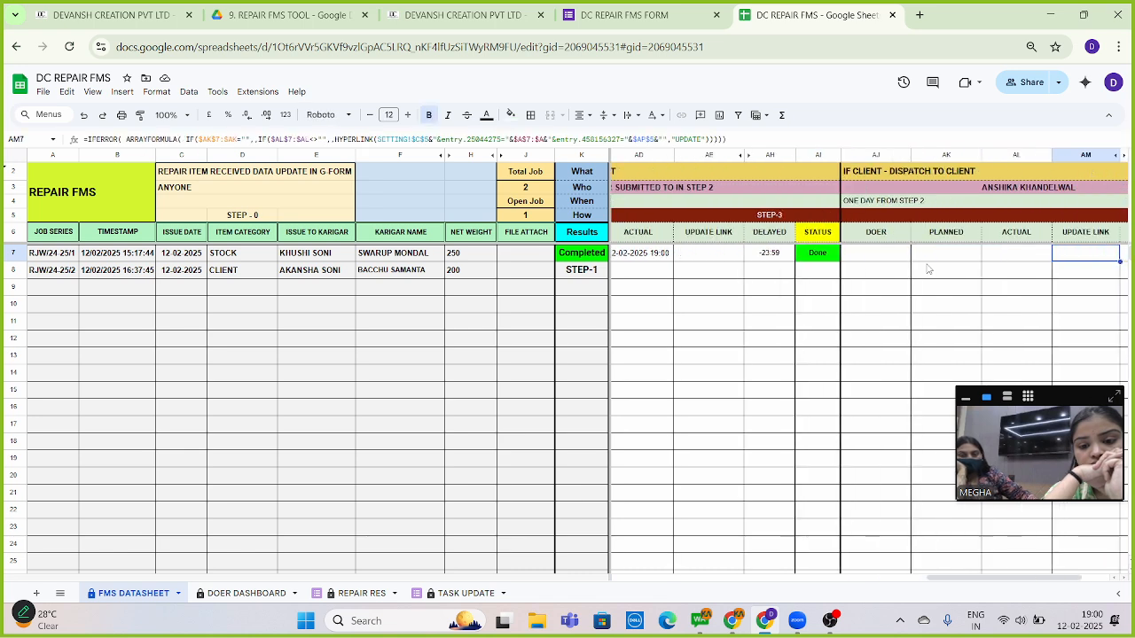
{"action": "key", "text": "Left"}
{"action": "key", "text": "Left"}
{"action": "key", "text": "Left"}
{"action": "key", "text": "Left"}
{"action": "key", "text": "Left"}
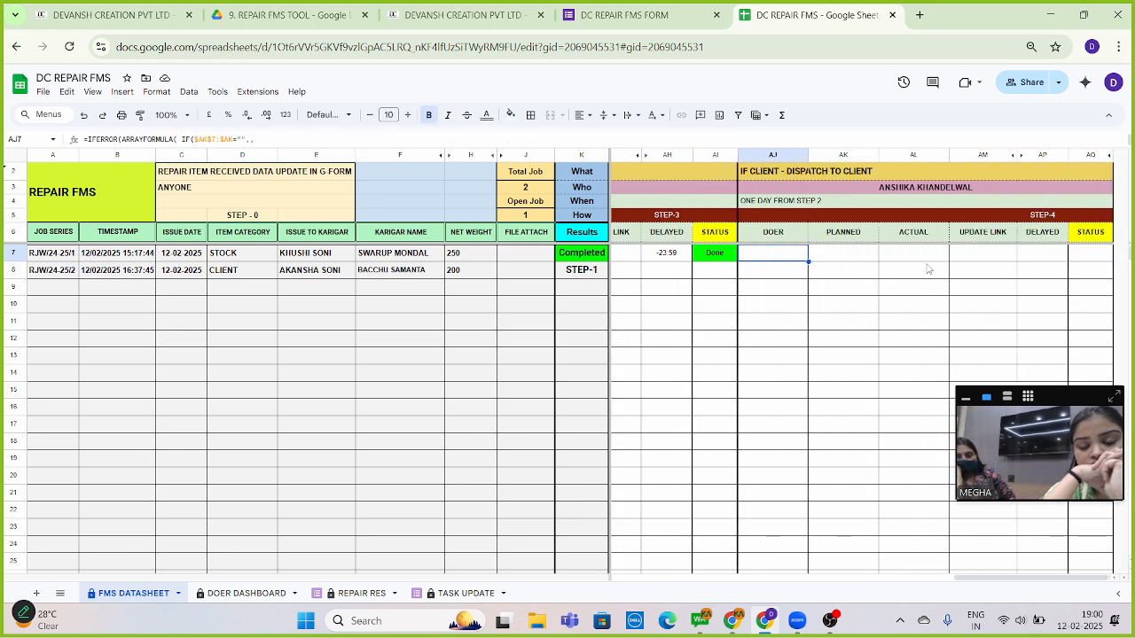
{"action": "key", "text": "Right"}
{"action": "key", "text": "Left"}
{"action": "key", "text": "Left"}
{"action": "key", "text": "Left"}
{"action": "key", "text": "Left"}
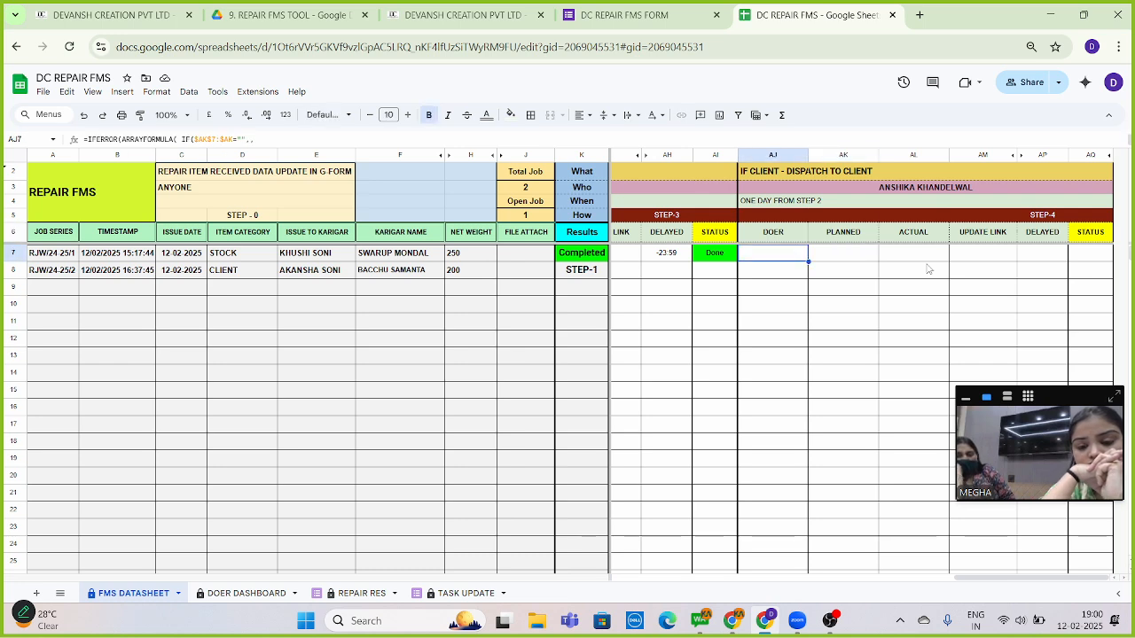
Trace the first job's row back through STEP-3, STEP-2 and STEP-1 to its issue date.
{"action": "key", "text": "Left"}
{"action": "key", "text": "Left"}
{"action": "key", "text": "Left"}
{"action": "key", "text": "Left"}
{"action": "key", "text": "Left"}
{"action": "key", "text": "Left"}
{"action": "key", "text": "Left"}
{"action": "key", "text": "Left"}
{"action": "key", "text": "Left"}
{"action": "key", "text": "Left"}
{"action": "key", "text": "Left"}
{"action": "key", "text": "Left"}
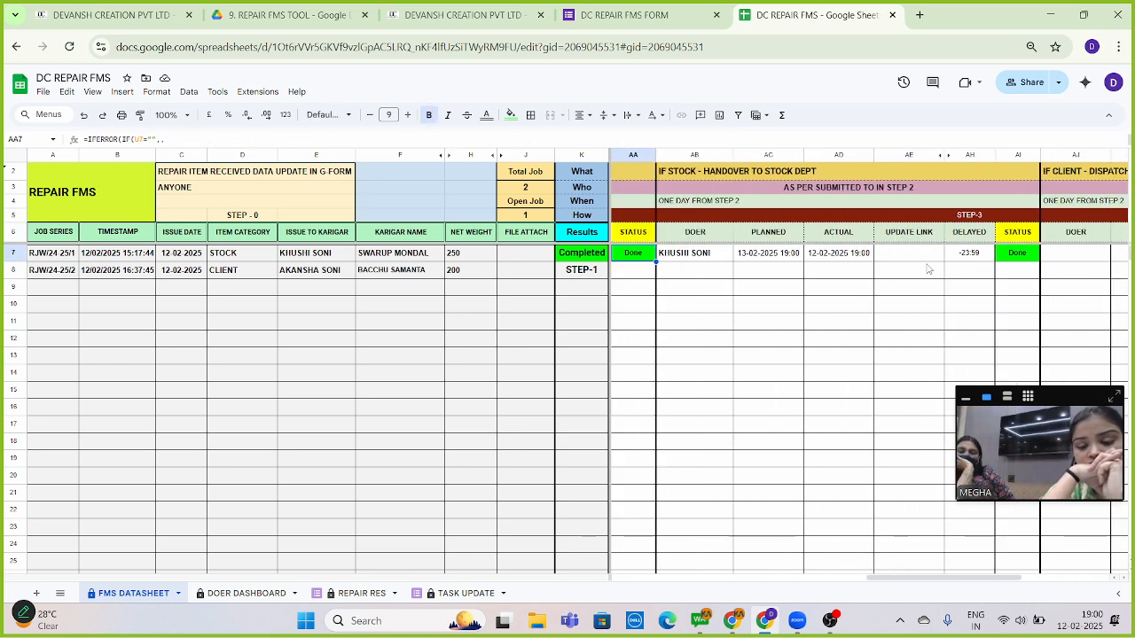
{"action": "key", "text": "Left"}
{"action": "key", "text": "Left"}
{"action": "key", "text": "Left"}
{"action": "key", "text": "Left"}
{"action": "key", "text": "Left"}
{"action": "key", "text": "Left"}
{"action": "key", "text": "Left"}
{"action": "key", "text": "Left"}
{"action": "key", "text": "Left"}
{"action": "key", "text": "Left"}
{"action": "key", "text": "Left"}
{"action": "key", "text": "Left"}
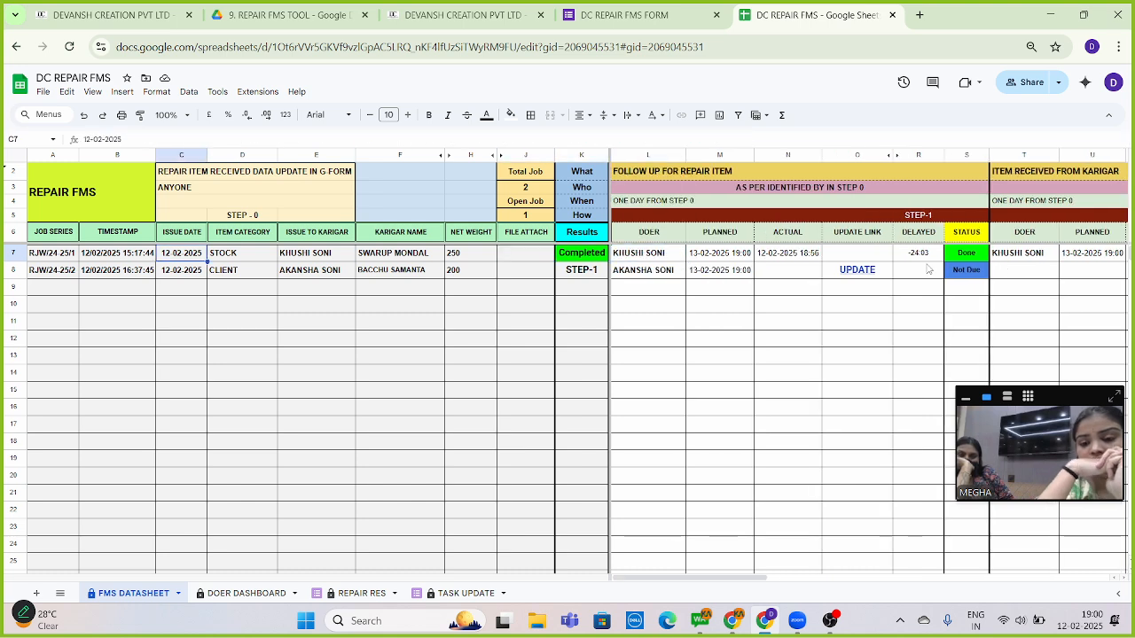
Read across the first job's STEP-0 details from the issue date to the STEP-1 actual date.
{"action": "key", "text": "Right"}
{"action": "key", "text": "Right"}
{"action": "key", "text": "Right"}
{"action": "key", "text": "Right"}
{"action": "key", "text": "Right"}
{"action": "key", "text": "Right"}
{"action": "key", "text": "Right"}
{"action": "key", "text": "Right"}
{"action": "key", "text": "Right"}
{"action": "key", "text": "Right"}
{"action": "key", "text": "Right"}
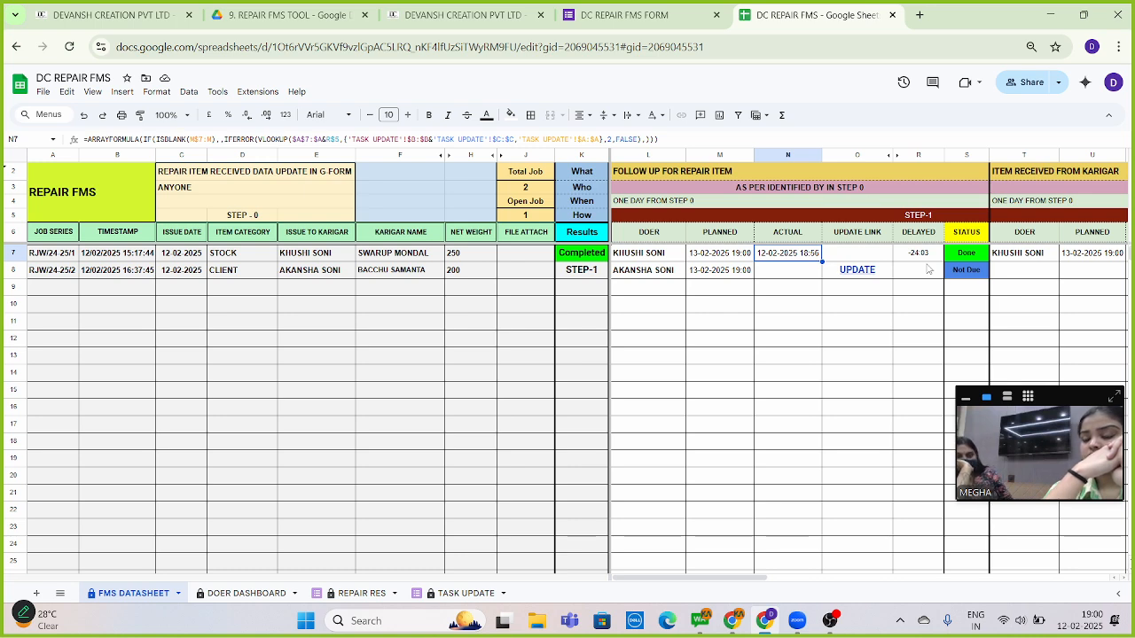
Compare the two jobs' STEP-1 actual cells and check the first job's delayed value.
{"action": "key", "text": "Down"}
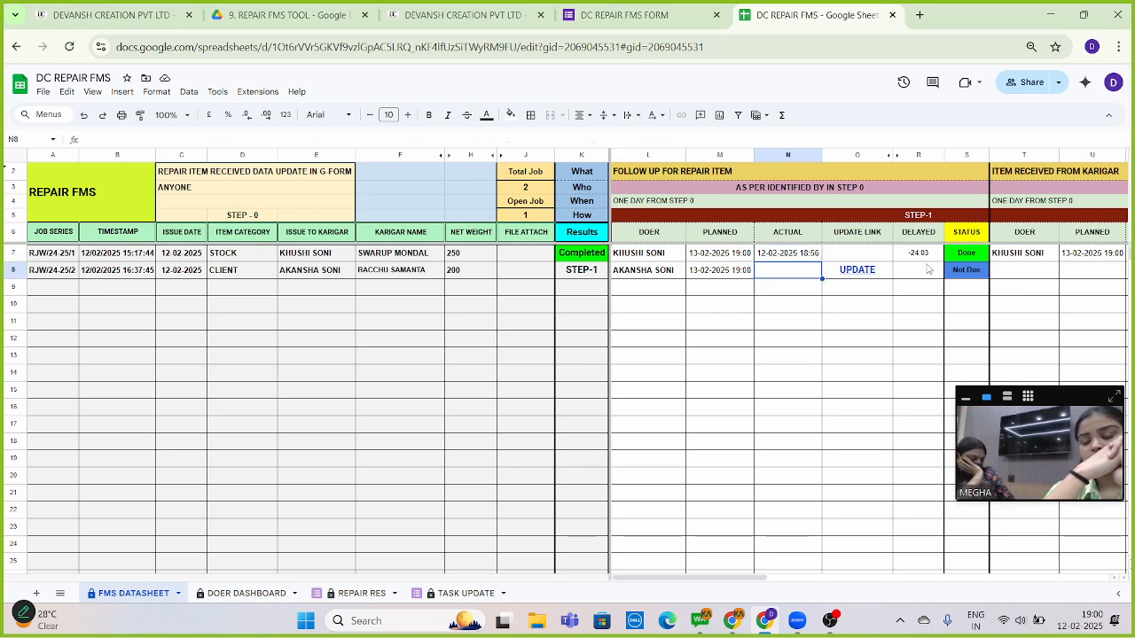
{"action": "key", "text": "Up"}
{"action": "key", "text": "Right"}
{"action": "key", "text": "Right"}
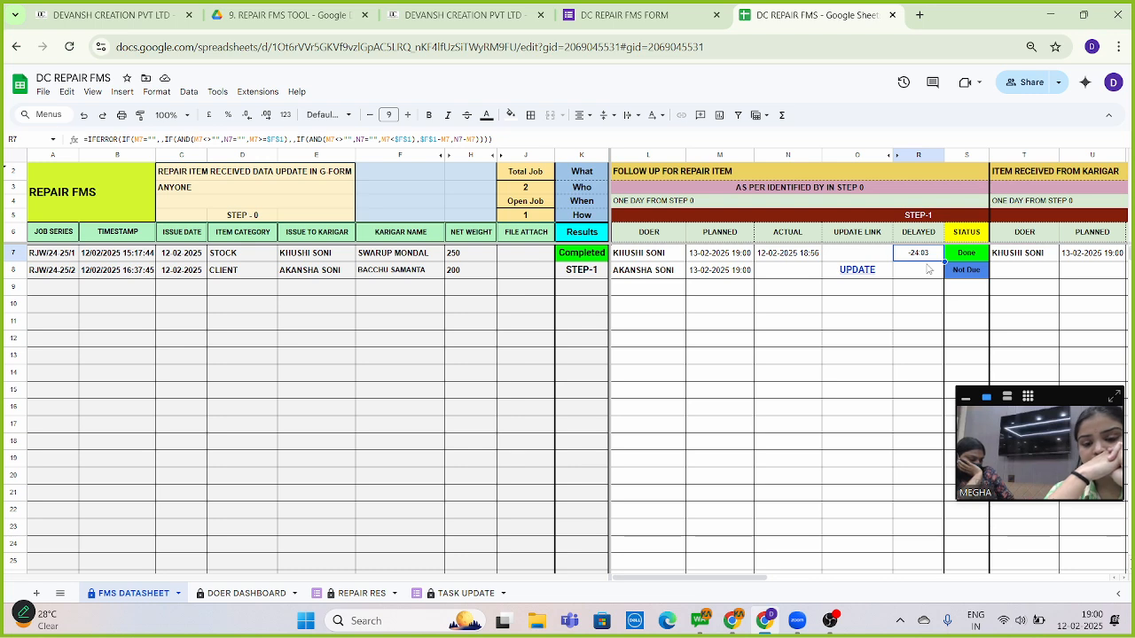
Check the client job's planned date on the DOER DASHBOARD sheet and return to the FMS DATASHEET sheet.
{"action": "left_click", "coordinate": [254, 595]}
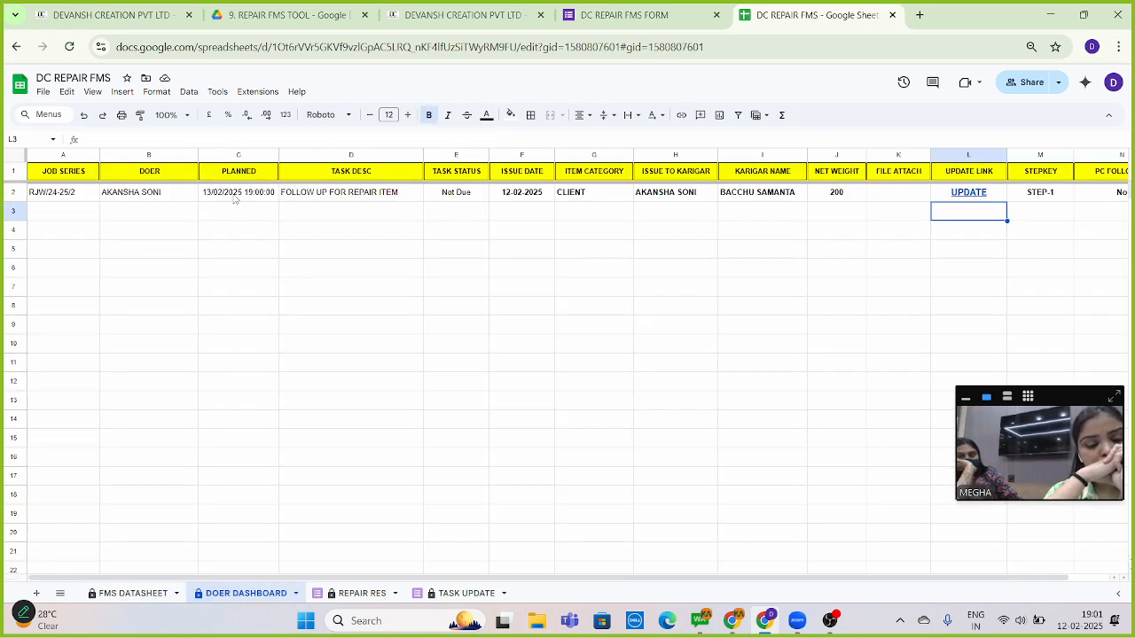
{"action": "left_click", "coordinate": [236, 198]}
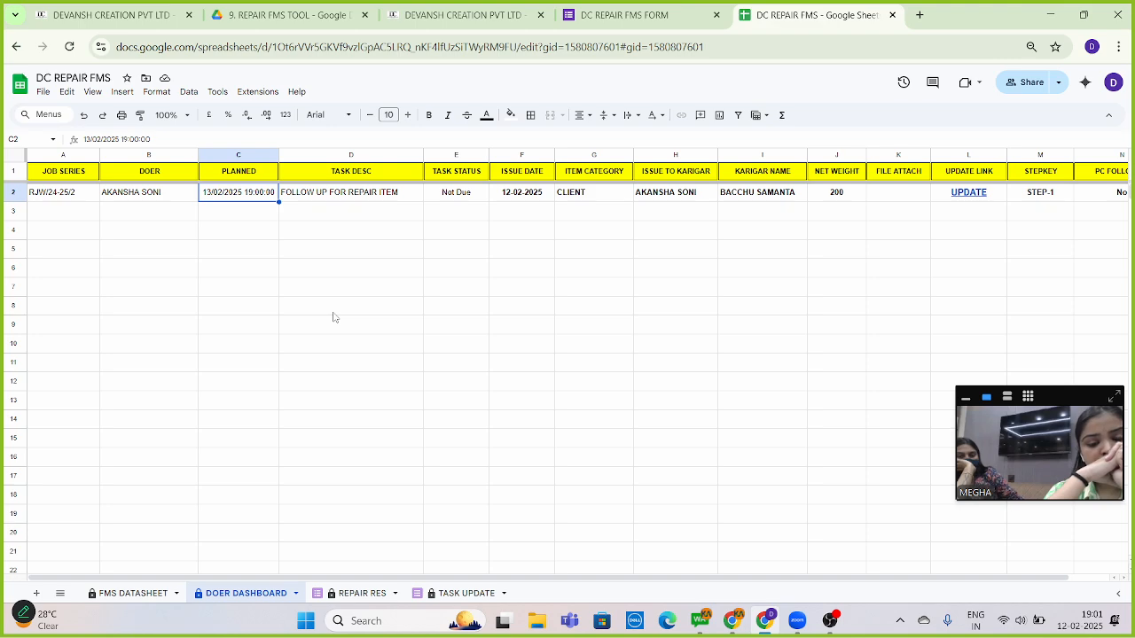
{"action": "left_click", "coordinate": [147, 593]}
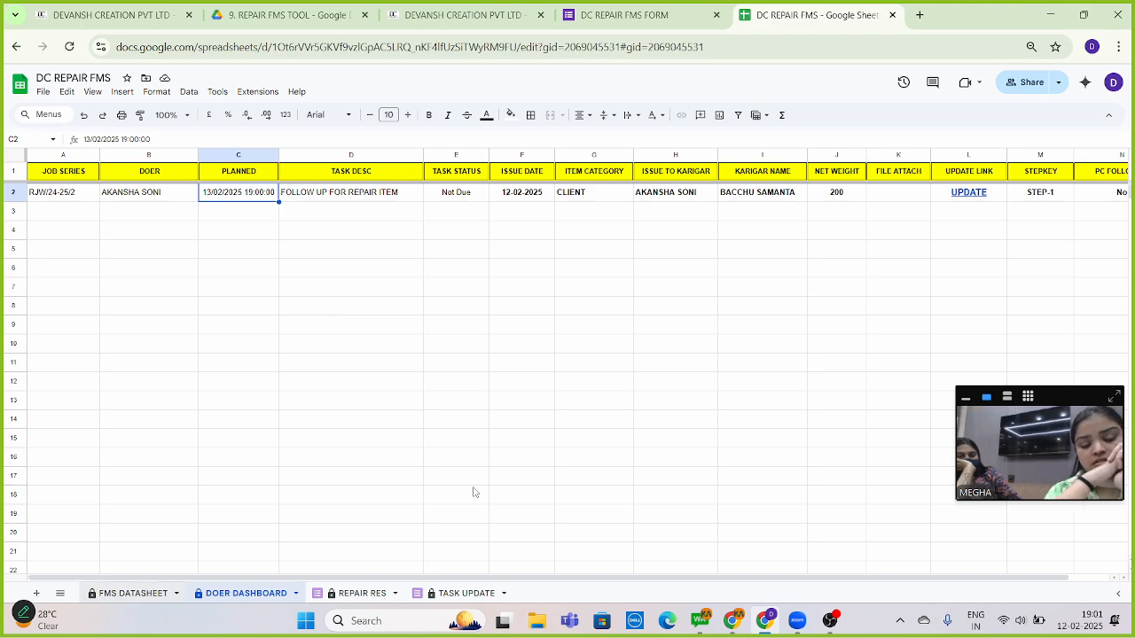
Read across the column headings from the STEP-1 update link through STEP-2 and STEP-3 to the STEP-4 actual date.
{"action": "left_click", "coordinate": [830, 237]}
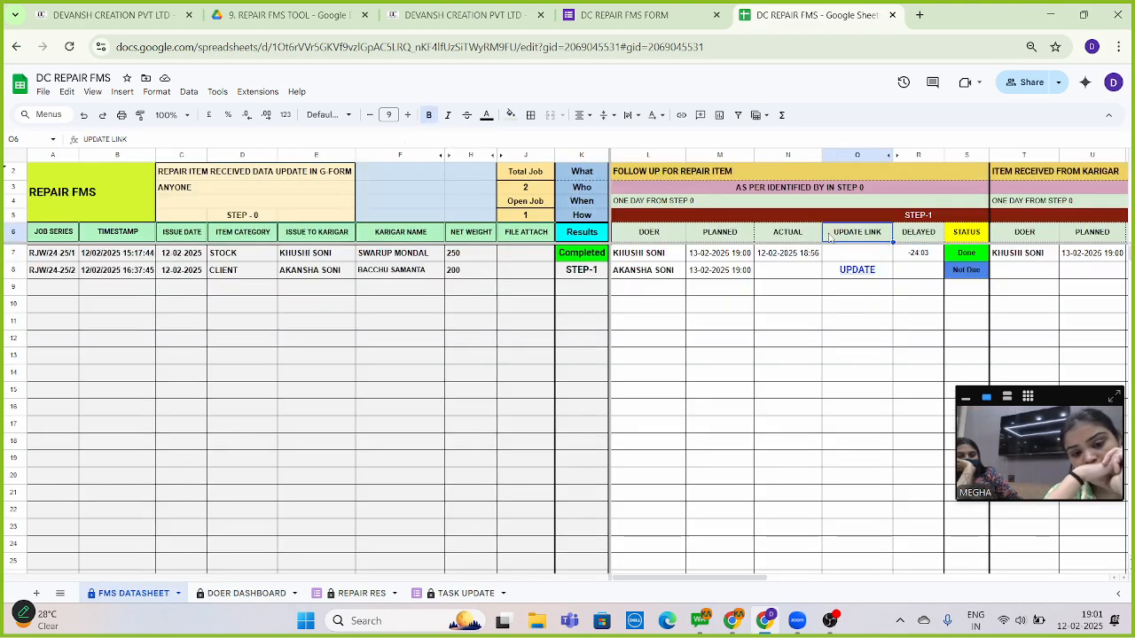
{"action": "key", "text": "Right"}
{"action": "key", "text": "Right"}
{"action": "key", "text": "Right"}
{"action": "key", "text": "Right"}
{"action": "key", "text": "Right"}
{"action": "key", "text": "Right"}
{"action": "key", "text": "Right"}
{"action": "key", "text": "Right"}
{"action": "key", "text": "Right"}
{"action": "key", "text": "Right"}
{"action": "key", "text": "Right"}
{"action": "key", "text": "Right"}
{"action": "key", "text": "Right"}
{"action": "key", "text": "Right"}
{"action": "key", "text": "Right"}
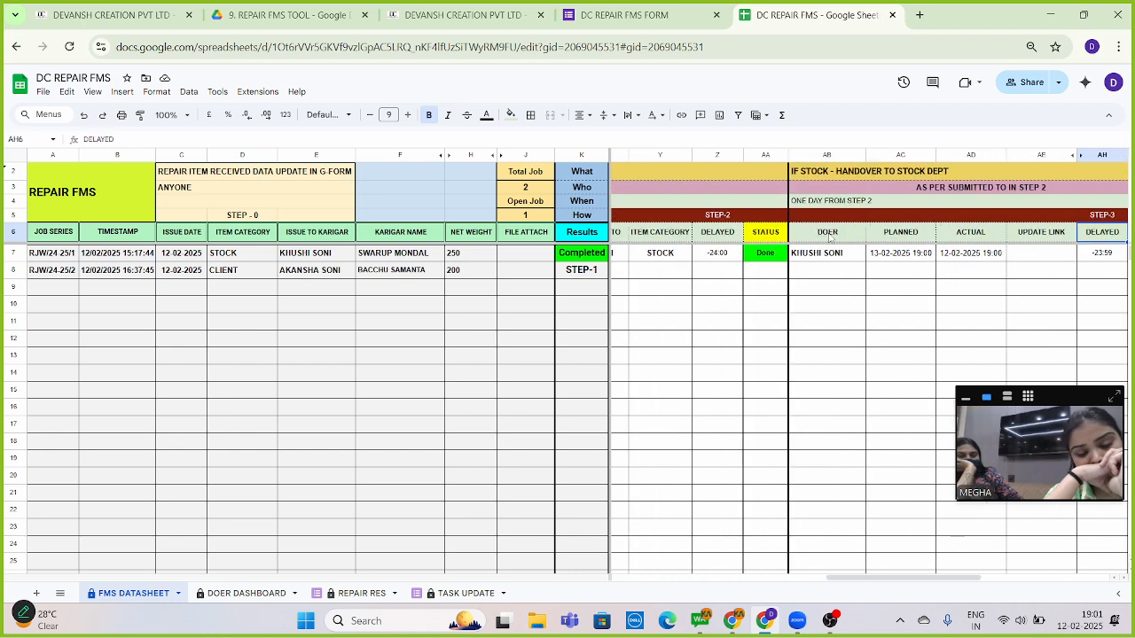
{"action": "key", "text": "Right"}
{"action": "key", "text": "Right"}
{"action": "key", "text": "Right"}
{"action": "key", "text": "Right"}
{"action": "key", "text": "Right"}
{"action": "key", "text": "Right"}
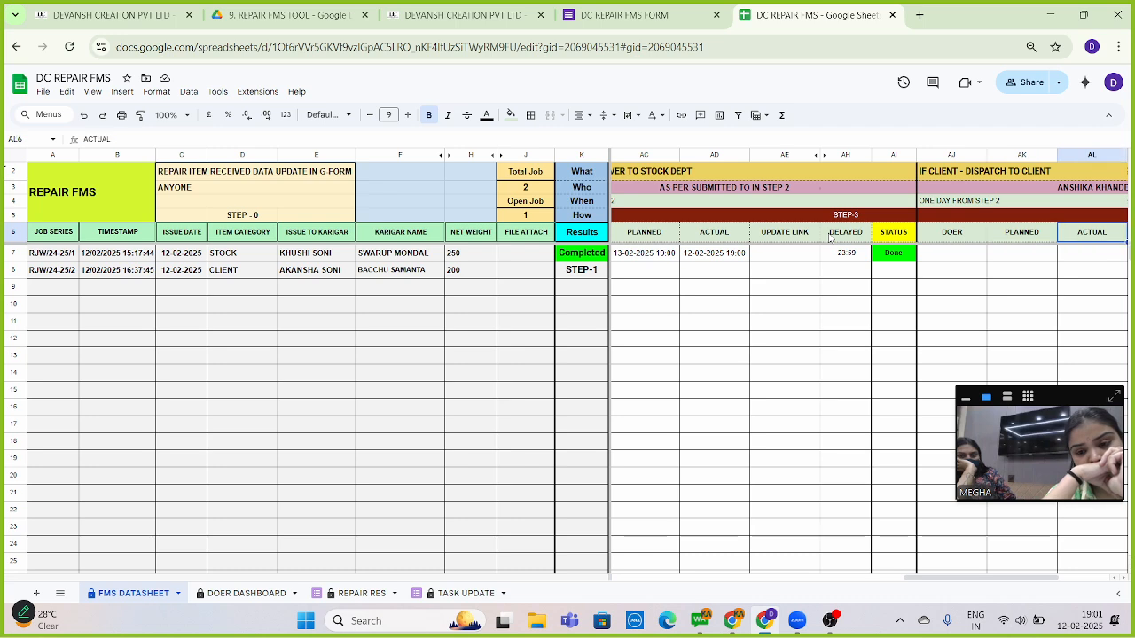
Examine the STEP-4 IF CLIENT - DISPATCH TO CLIENT header rows for the timing rule and the responsible person.
{"action": "key", "text": "Left"}
{"action": "key", "text": "Left"}
{"action": "key", "text": "Left"}
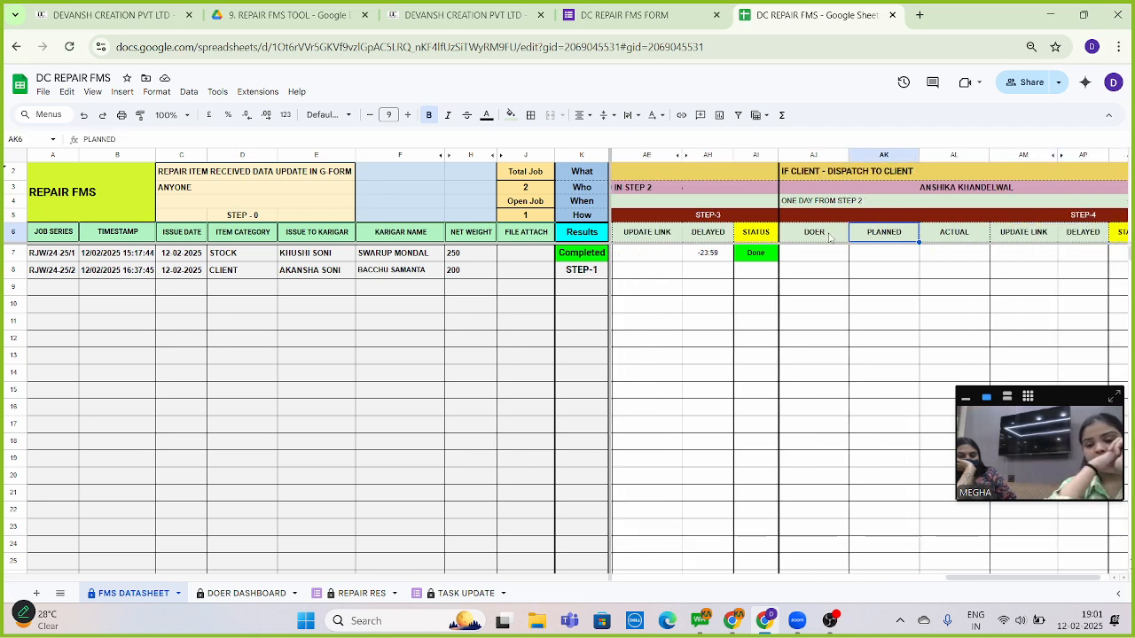
{"action": "key", "text": "Up"}
{"action": "key", "text": "Up"}
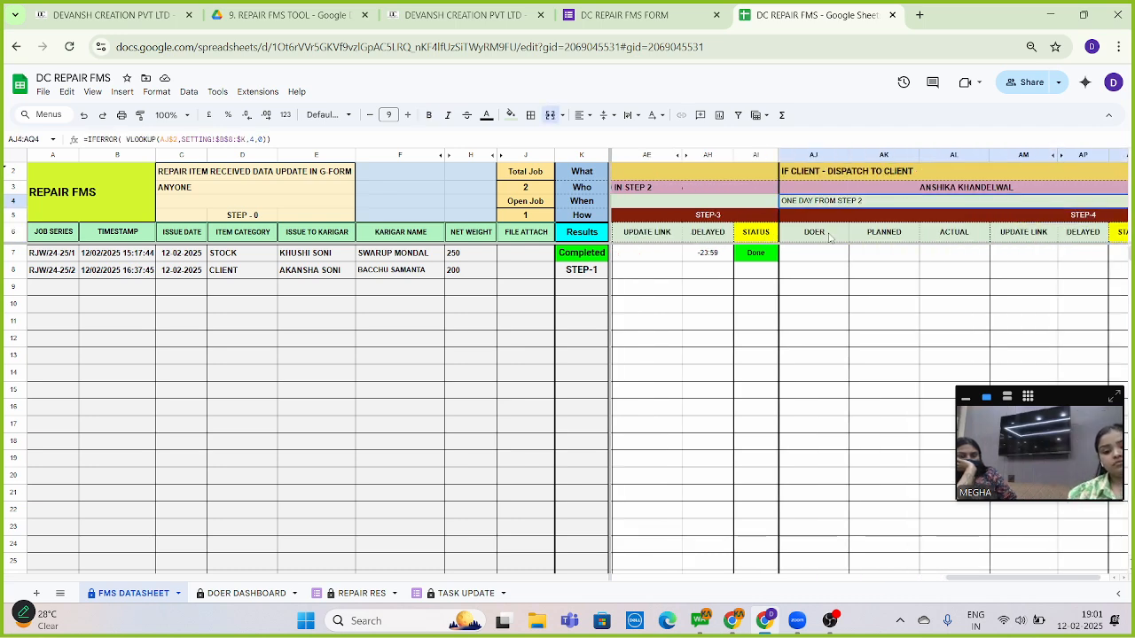
{"action": "key", "text": "Up"}
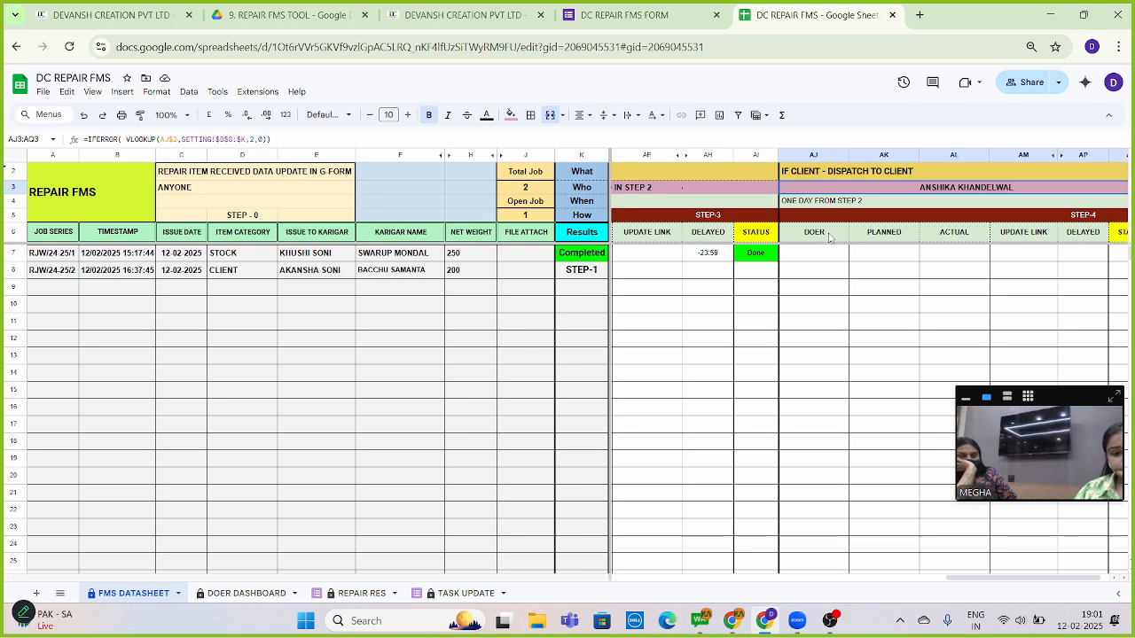
Look over the job rows under the STEP-4 planned and doer headings.
{"action": "key", "text": "Down"}
{"action": "key", "text": "Down"}
{"action": "key", "text": "Down"}
{"action": "key", "text": "Down"}
{"action": "key", "text": "Down"}
{"action": "key", "text": "Down"}
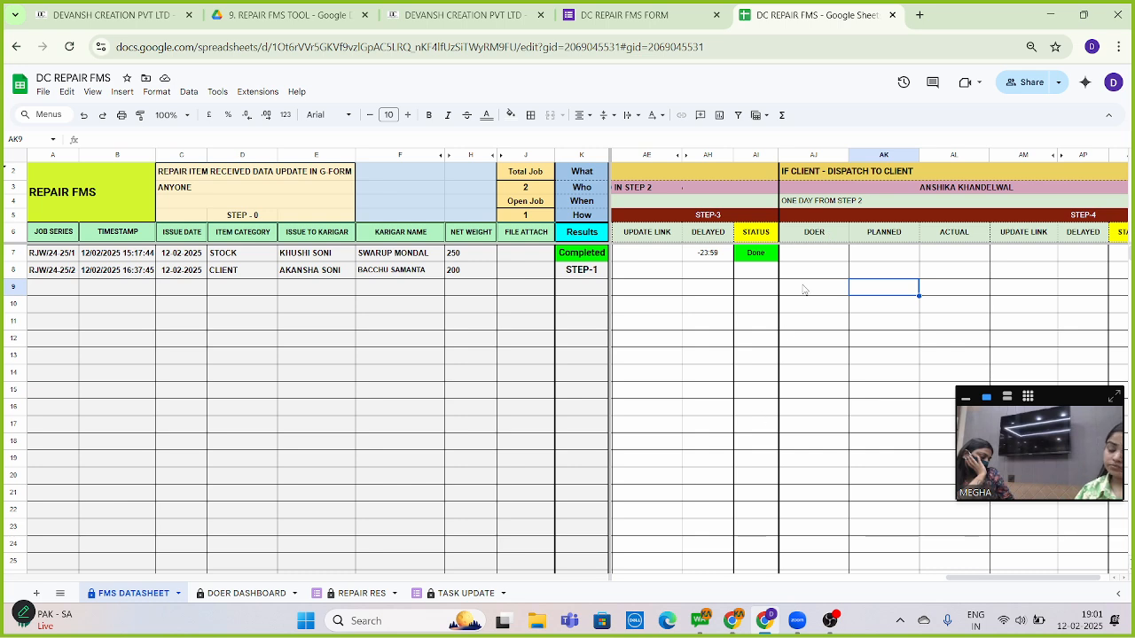
{"action": "key", "text": "Left"}
{"action": "key", "text": "Up"}
{"action": "key", "text": "Up"}
{"action": "key", "text": "Up"}
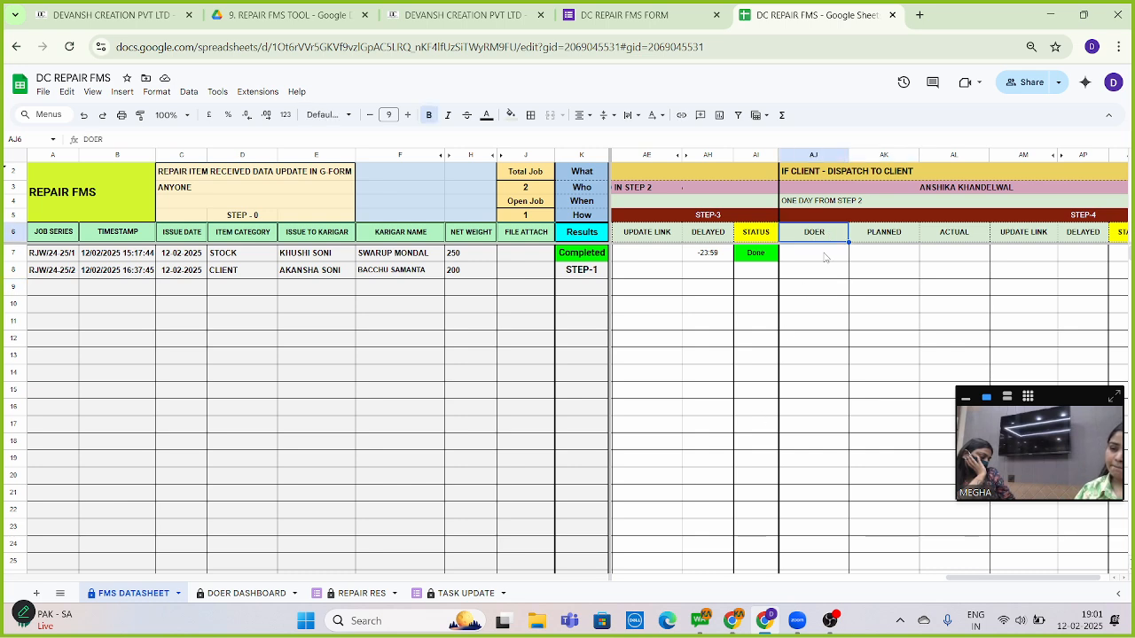
{"action": "key", "text": "Down"}
{"action": "key", "text": "Down"}
{"action": "key", "text": "Down"}
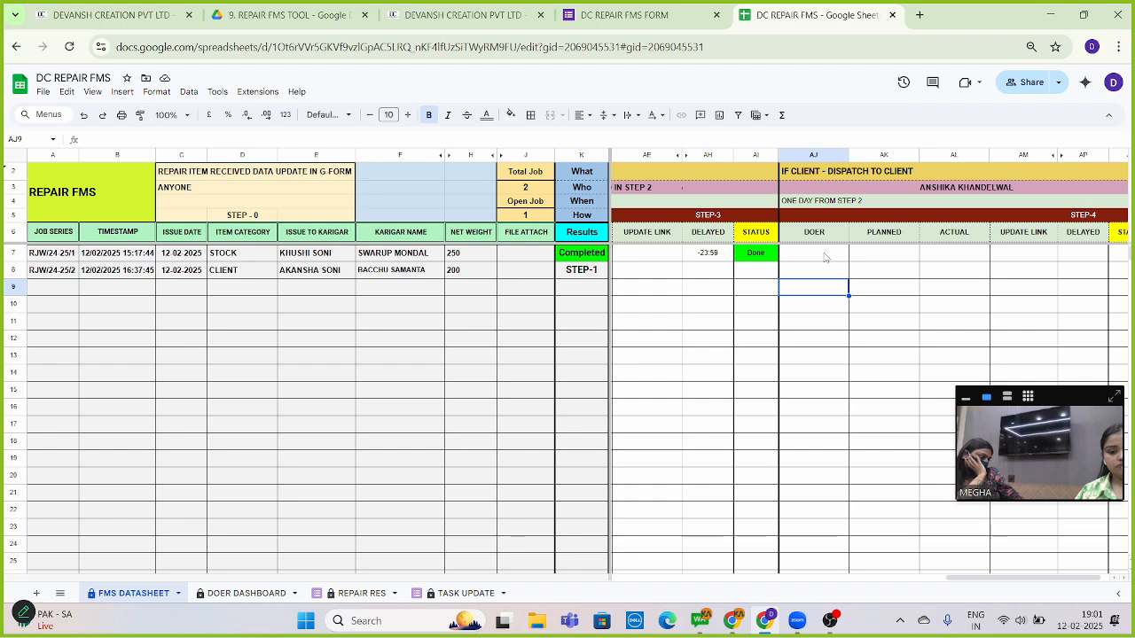
Go back across the datasheet from the STEP-4 doer column to the STEP-2 ITEM RECEIVED FROM KARIGAR section.
{"action": "key", "text": "Left"}
{"action": "key", "text": "Left"}
{"action": "key", "text": "Left"}
{"action": "key", "text": "Left"}
{"action": "key", "text": "Left"}
{"action": "key", "text": "Left"}
{"action": "key", "text": "Left"}
{"action": "key", "text": "Left"}
{"action": "key", "text": "Left"}
{"action": "key", "text": "Left"}
{"action": "key", "text": "Left"}
{"action": "key", "text": "Left"}
{"action": "key", "text": "Left"}
{"action": "key", "text": "Left"}
{"action": "key", "text": "Left"}
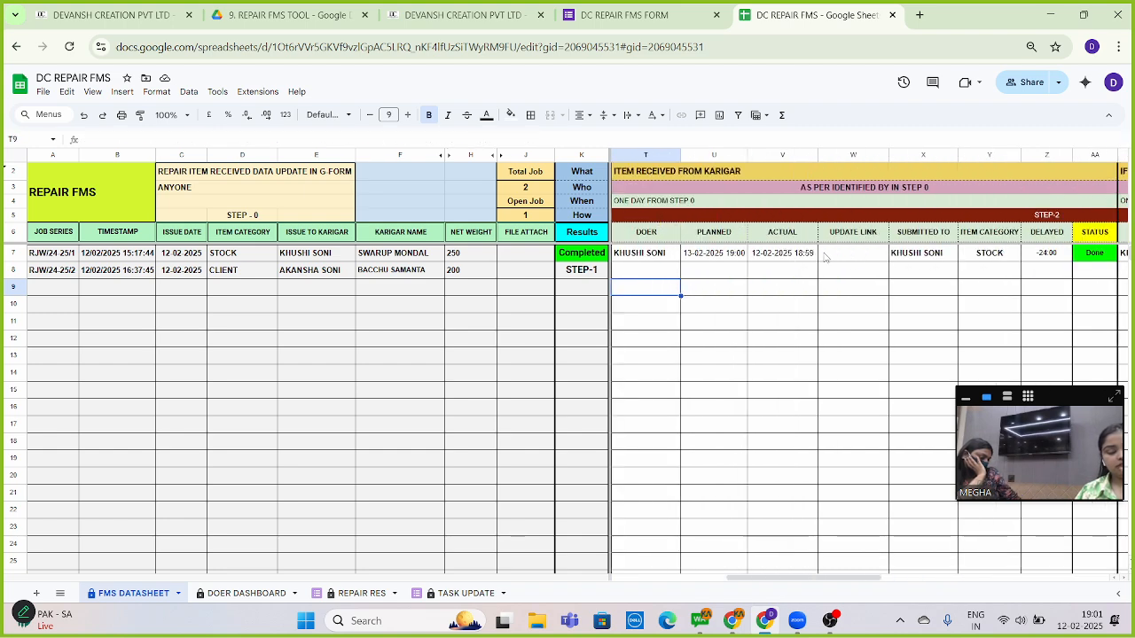
View the REPAIR FMS TOOL site page, and return to the datasheet to look over the STEP-1 follow-up section.
{"action": "left_click", "coordinate": [461, 15]}
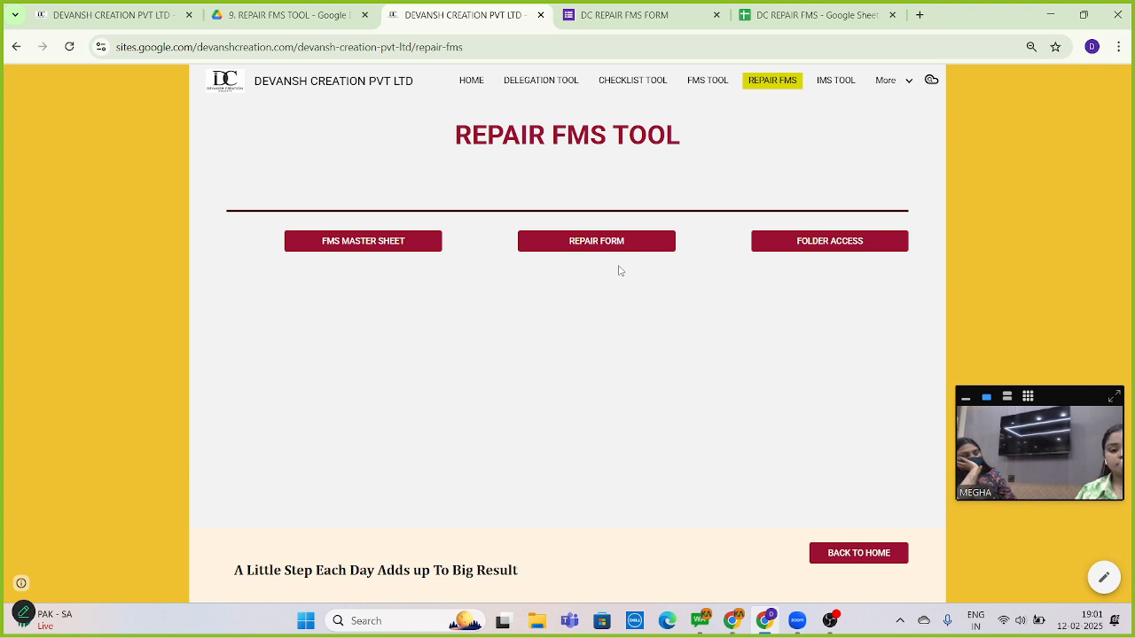
{"action": "left_click", "coordinate": [804, 16]}
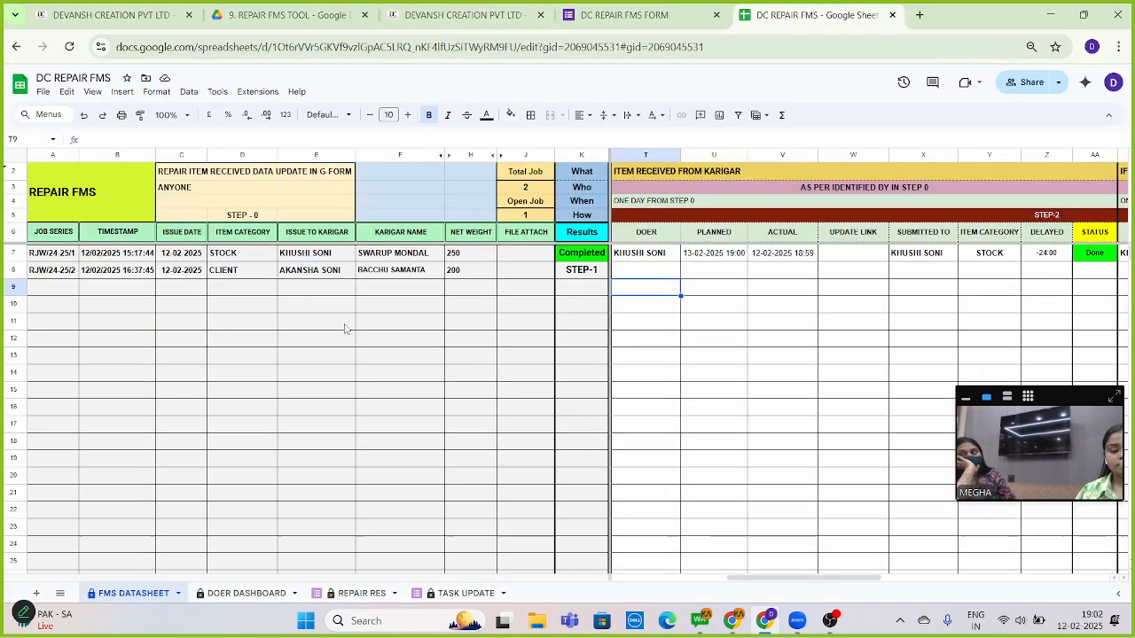
{"action": "left_click", "coordinate": [331, 288]}
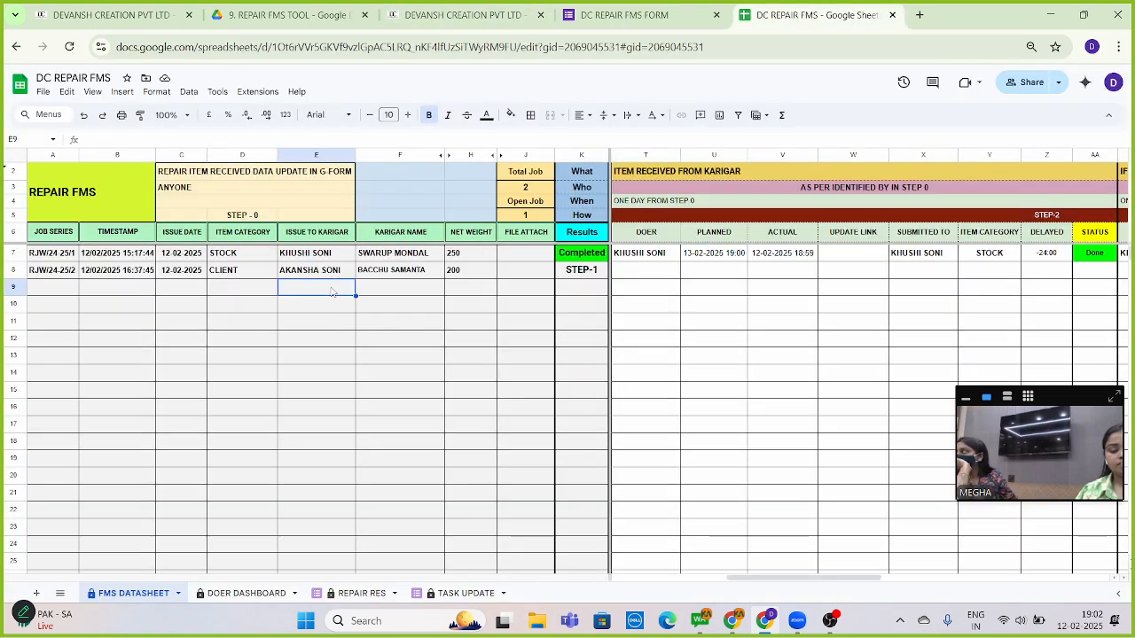
{"action": "key", "text": "Right"}
{"action": "key", "text": "Right"}
{"action": "key", "text": "Right"}
{"action": "key", "text": "Right"}
{"action": "key", "text": "Right"}
{"action": "key", "text": "Right"}
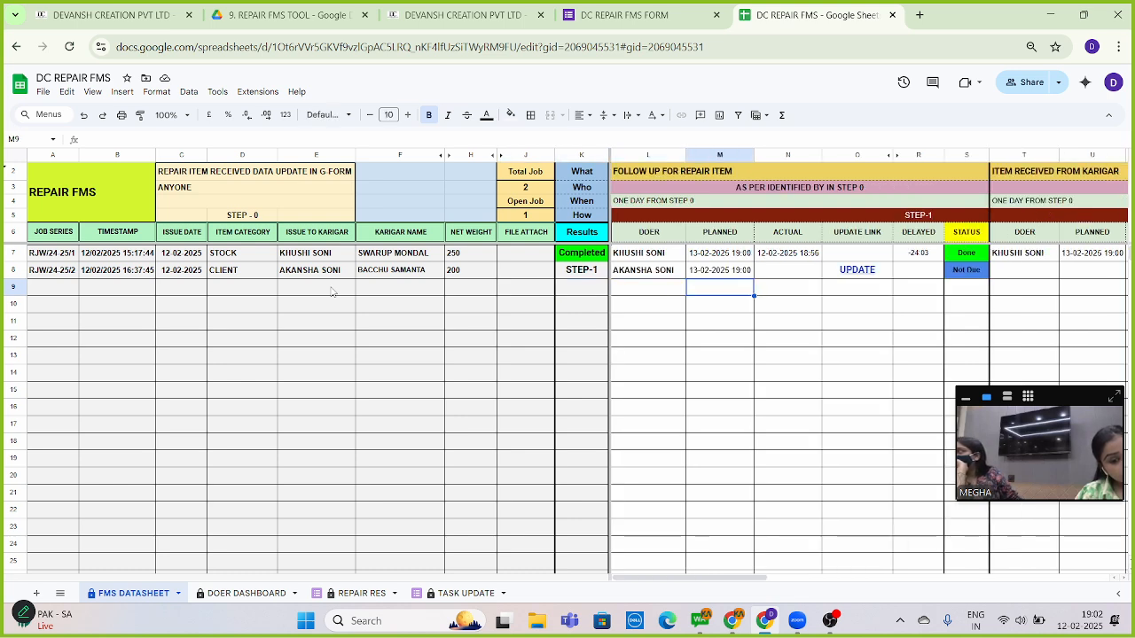